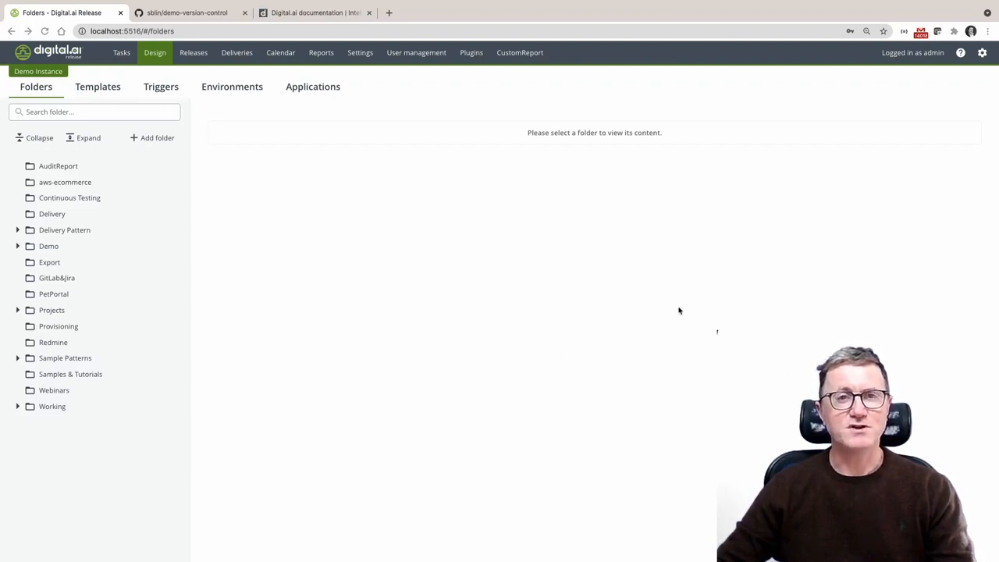
Check the product version information and review the folder version control option in the feature settings
{"action": "left_click", "coordinate": [983, 53]}
{"action": "left_click", "coordinate": [902, 161]}
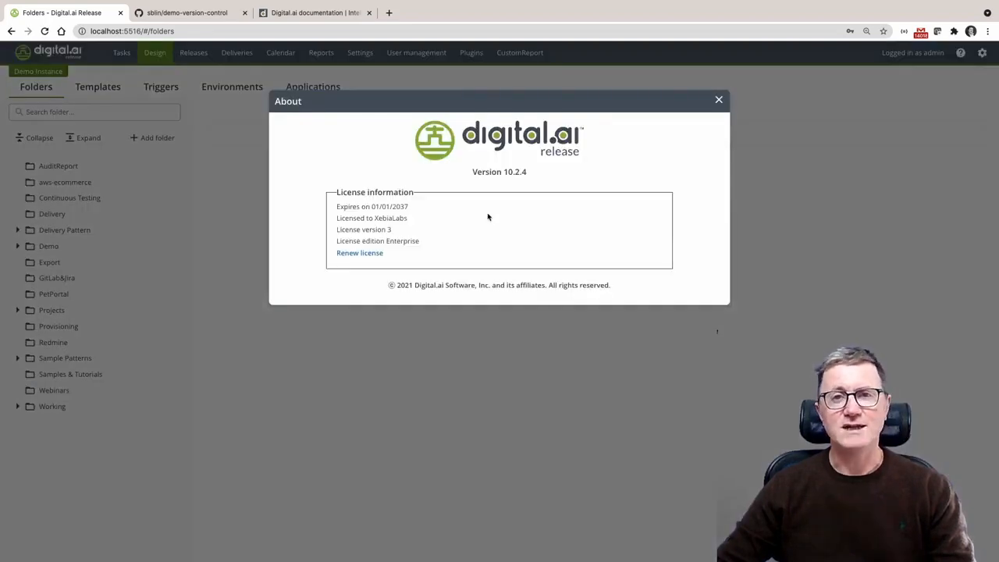
{"action": "left_click", "coordinate": [719, 101]}
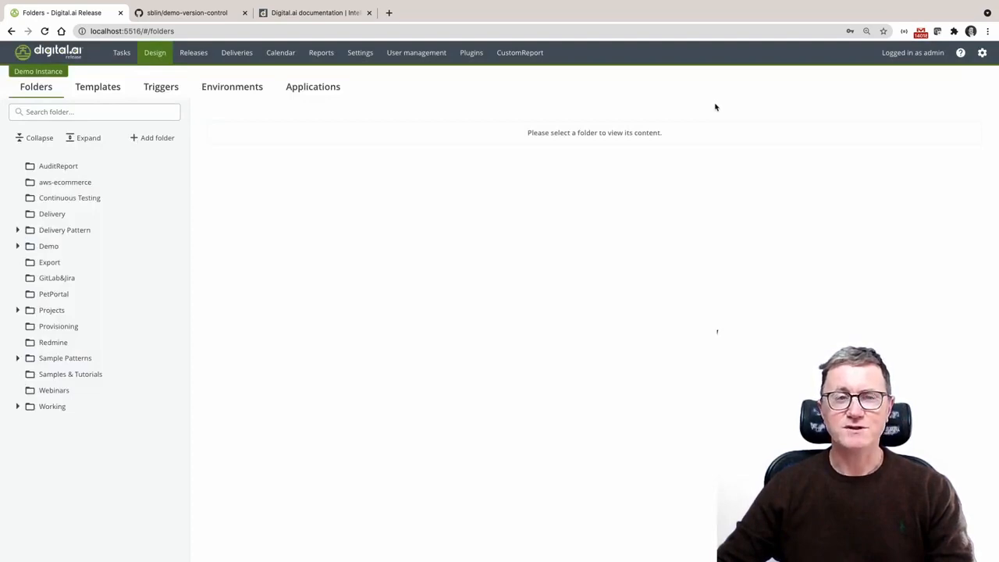
{"action": "left_click", "coordinate": [361, 54]}
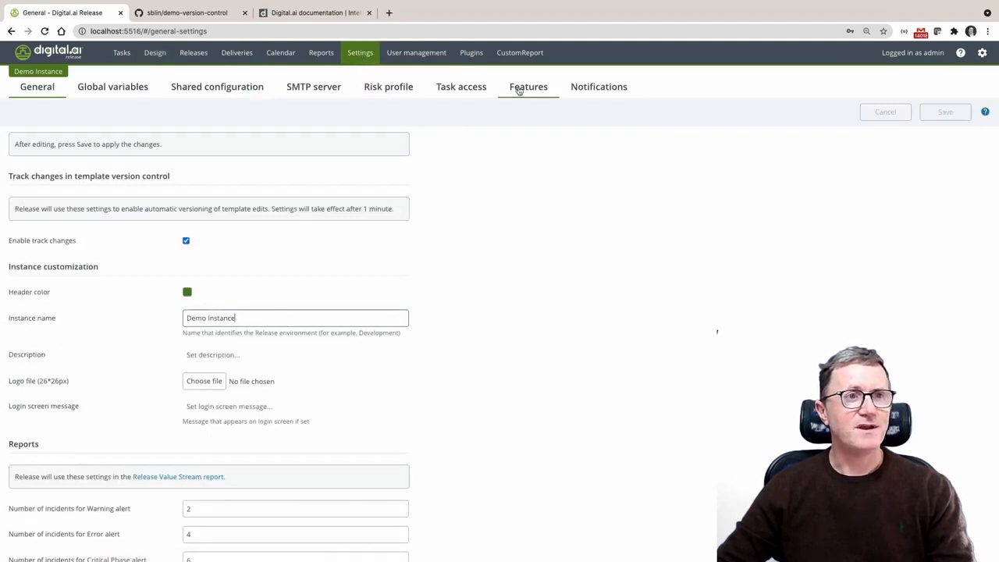
{"action": "left_click", "coordinate": [523, 89]}
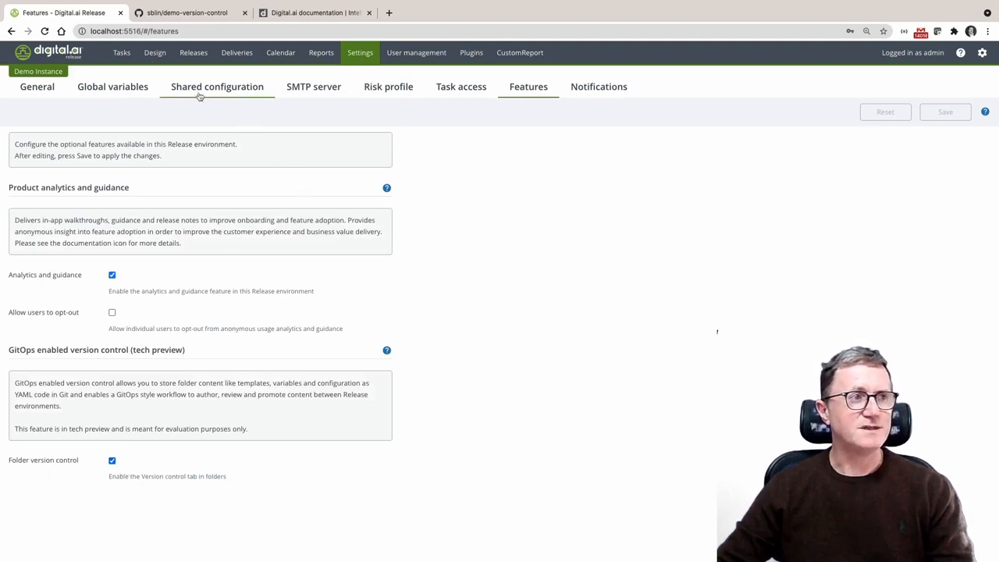
Create a new root-level design folder named DemoVersionControl
{"action": "left_click", "coordinate": [154, 54]}
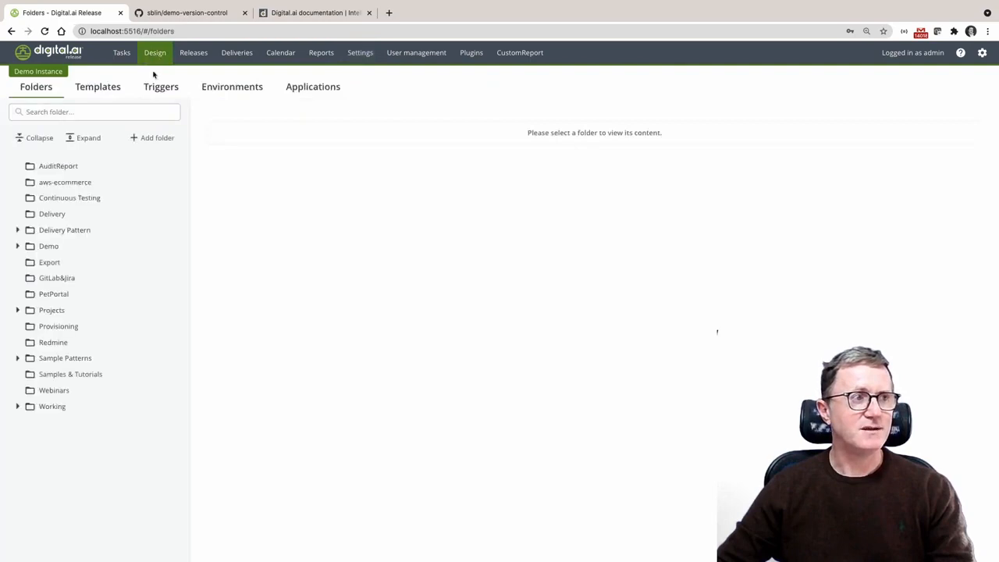
{"action": "left_click", "coordinate": [157, 139]}
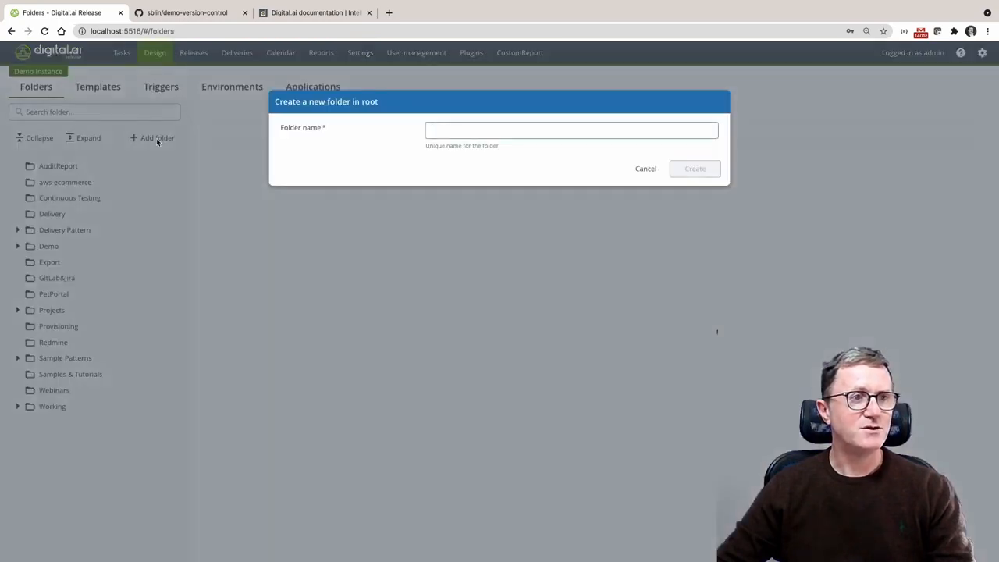
{"action": "type", "text": "Demo"}
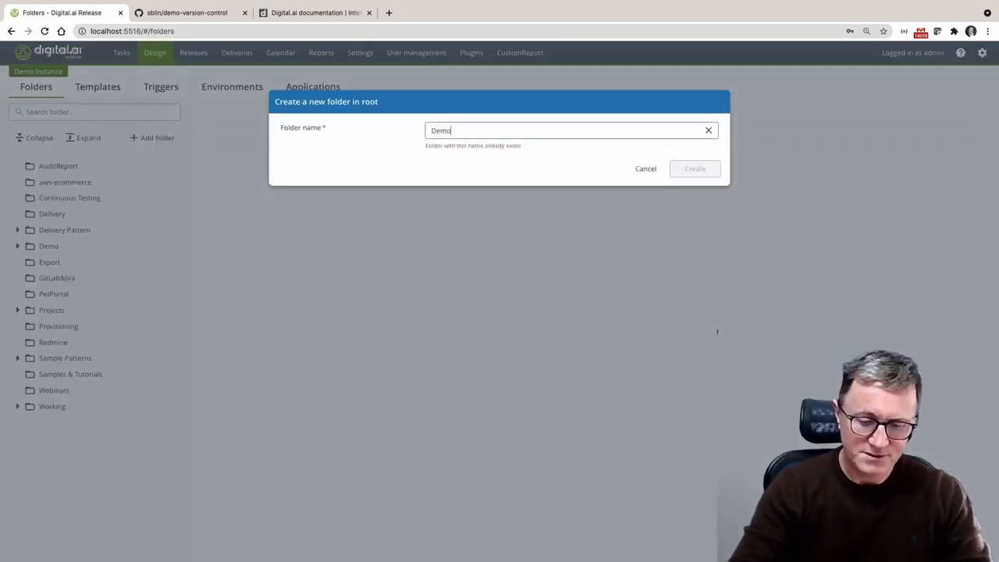
{"action": "type", "text": "VersionCo"}
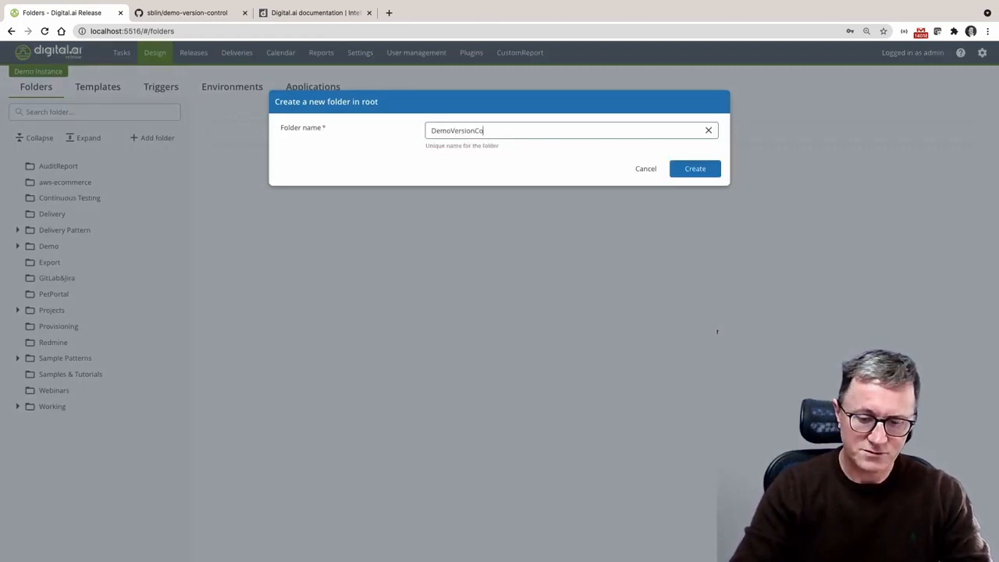
{"action": "type", "text": "ntrol"}
{"action": "key", "text": "Return"}
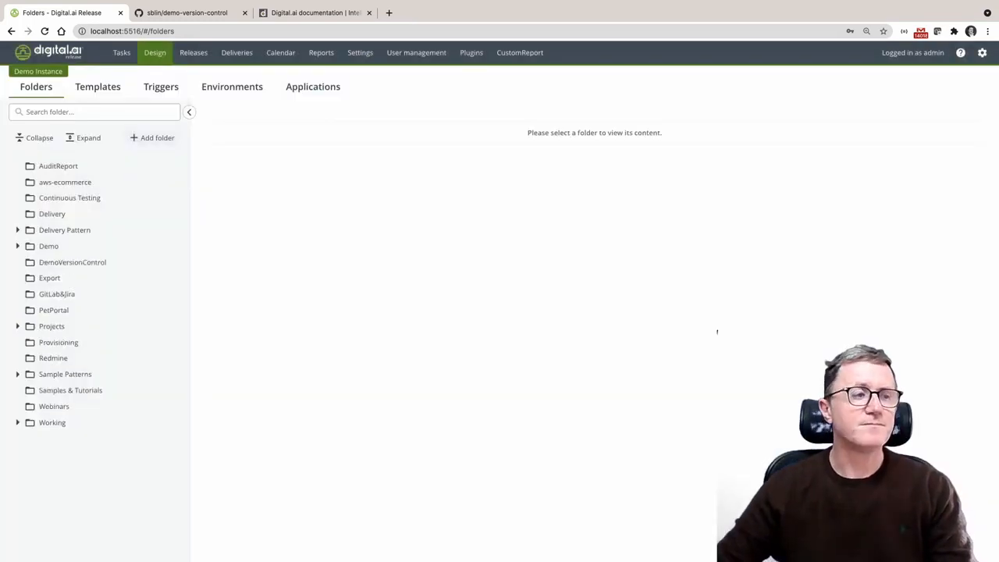
View the DemoVersionControl folder's version control page and the demo-version-control repository on GitHub
{"action": "left_click", "coordinate": [91, 263]}
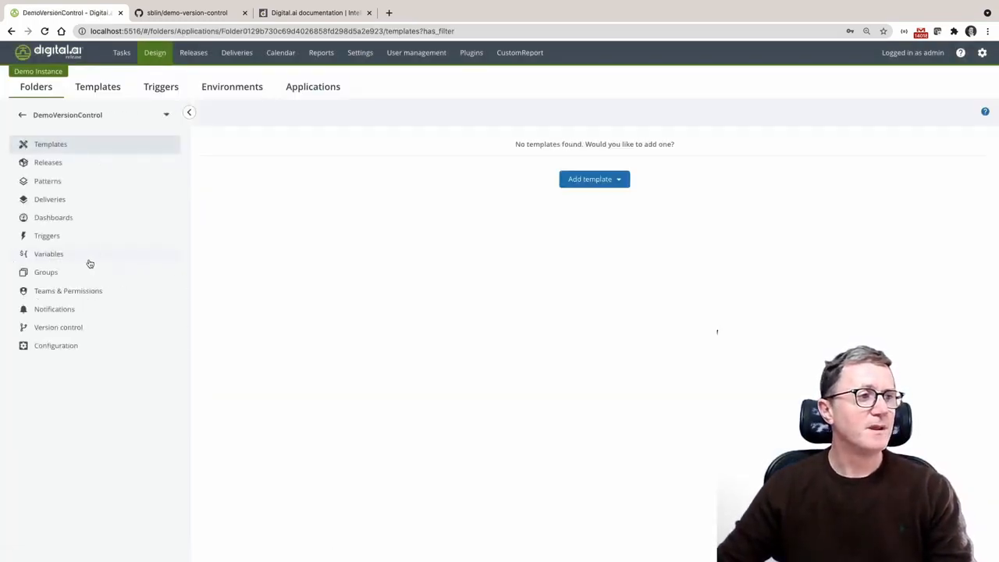
{"action": "left_click", "coordinate": [48, 331]}
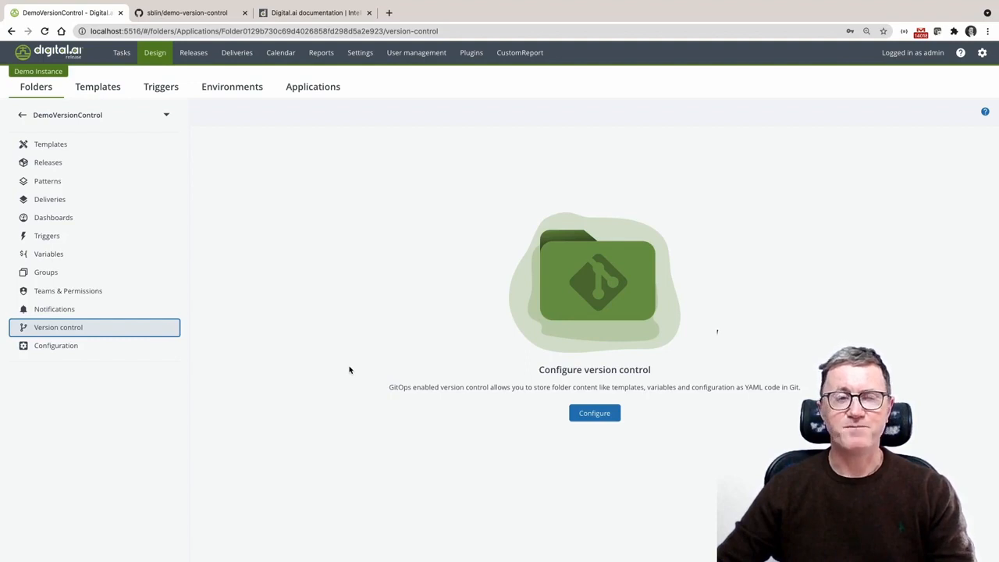
{"action": "left_click", "coordinate": [187, 16]}
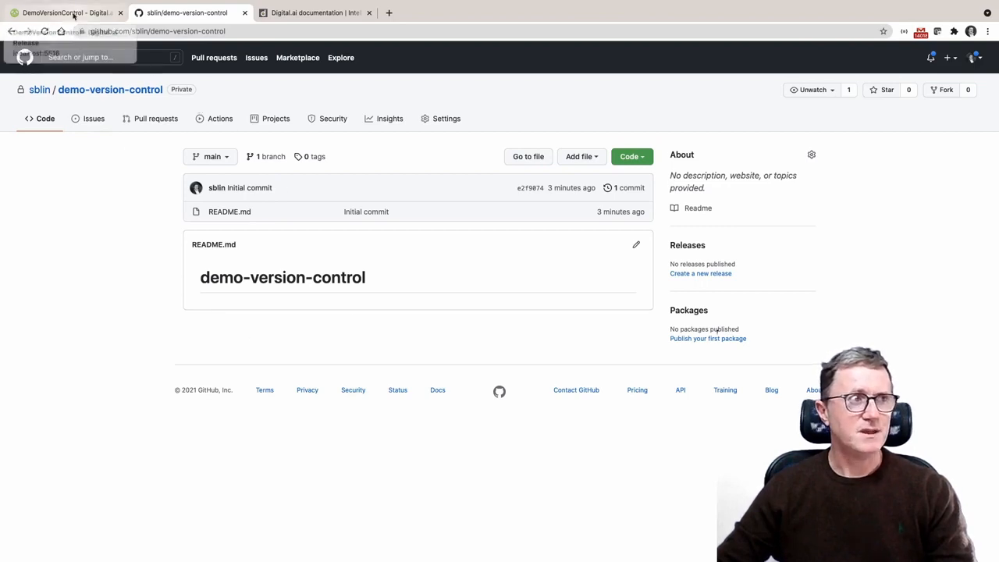
{"action": "left_click", "coordinate": [75, 14]}
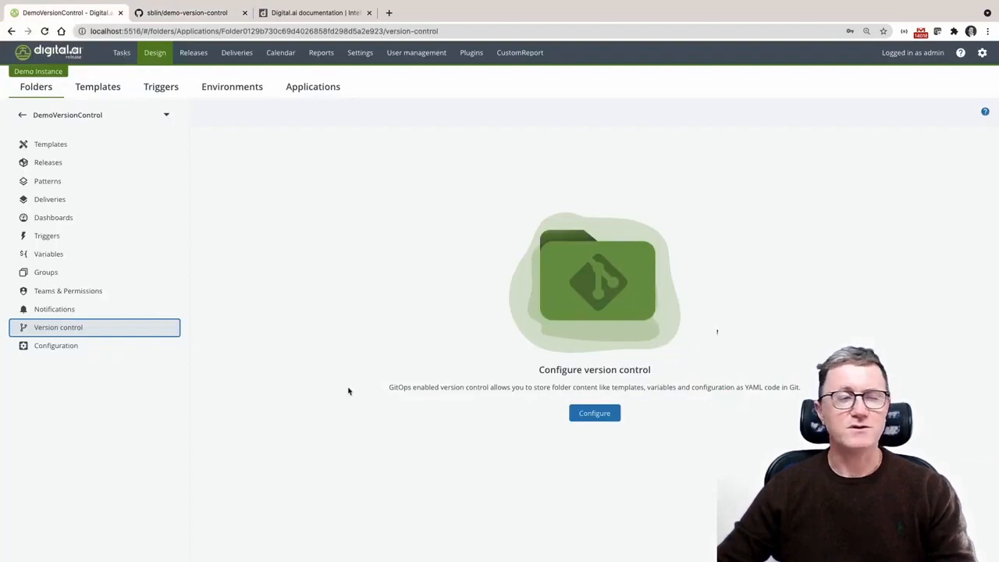
Start a new Git: Repository connection in the DemoVersionControl folder's configuration and title it MyRepo
{"action": "left_click", "coordinate": [48, 349]}
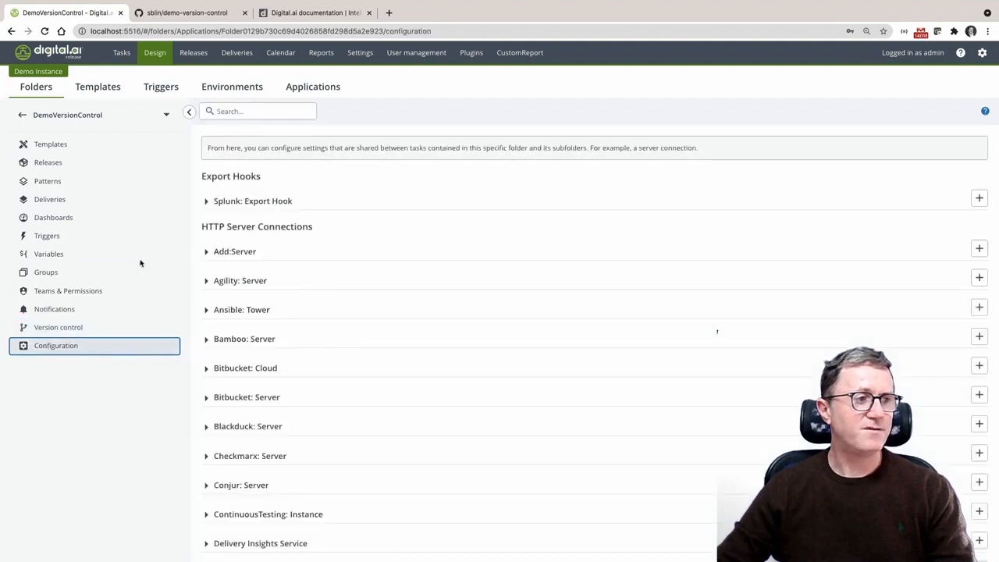
{"action": "scroll", "coordinate": [375, 395], "scroll_direction": "down", "scroll_amount": 4}
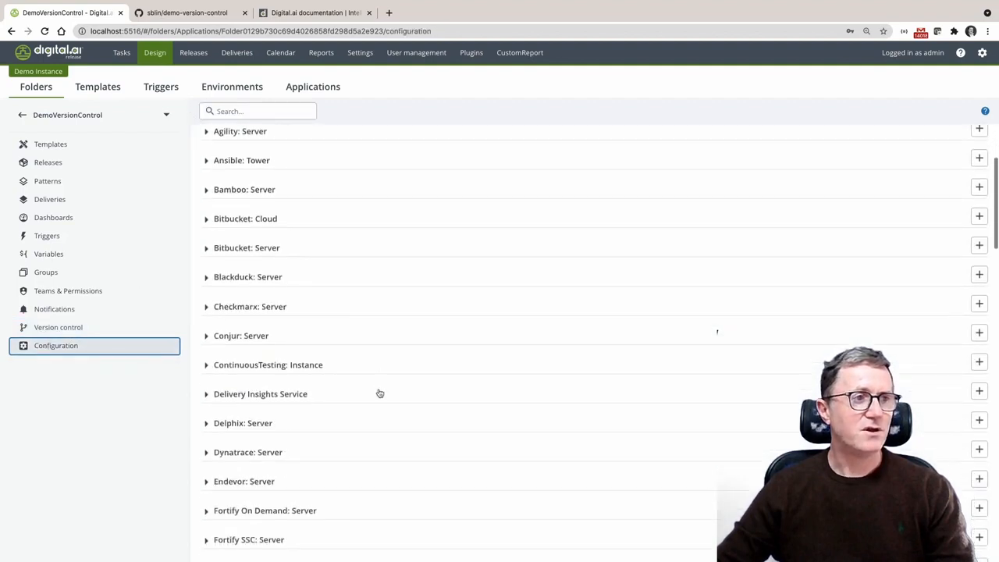
{"action": "scroll", "coordinate": [380, 394], "scroll_direction": "down", "scroll_amount": 6}
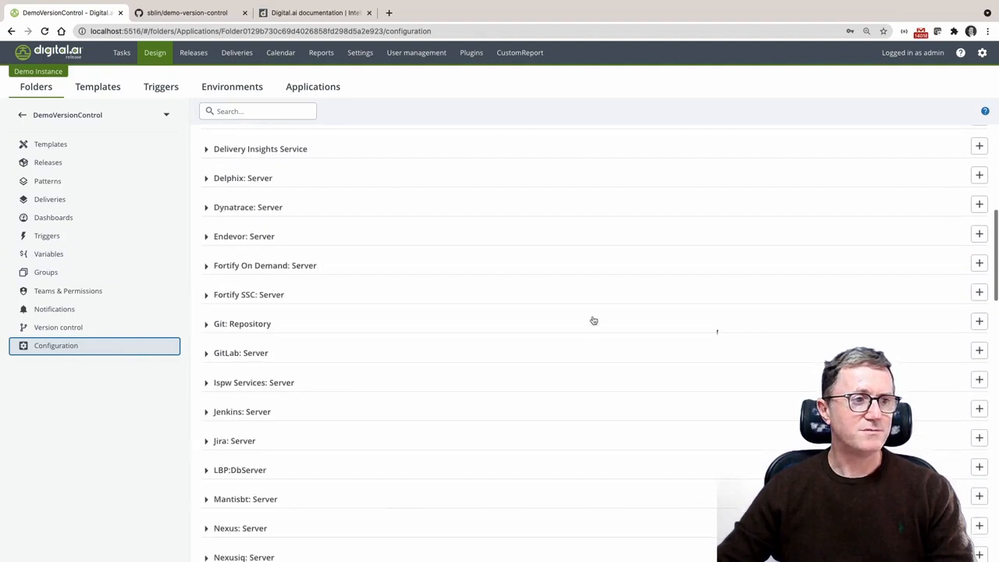
{"action": "left_click", "coordinate": [980, 322]}
{"action": "left_click", "coordinate": [452, 196]}
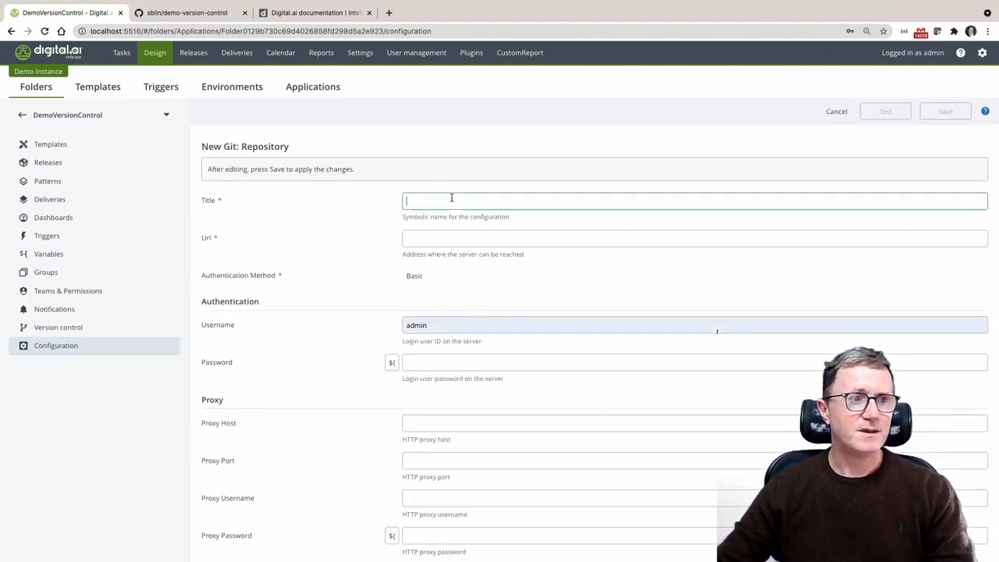
{"action": "type", "text": "M"}
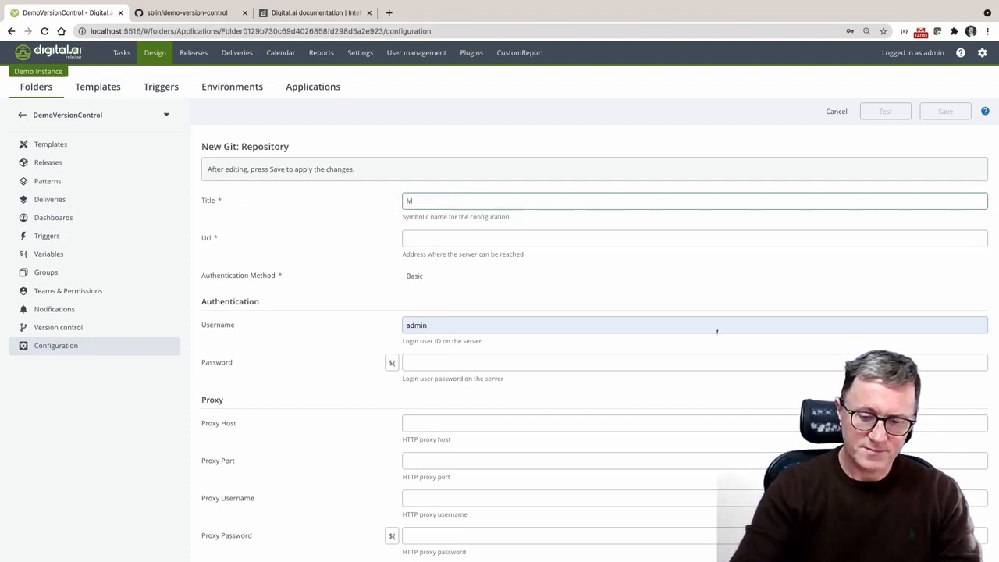
{"action": "type", "text": "yRepo"}
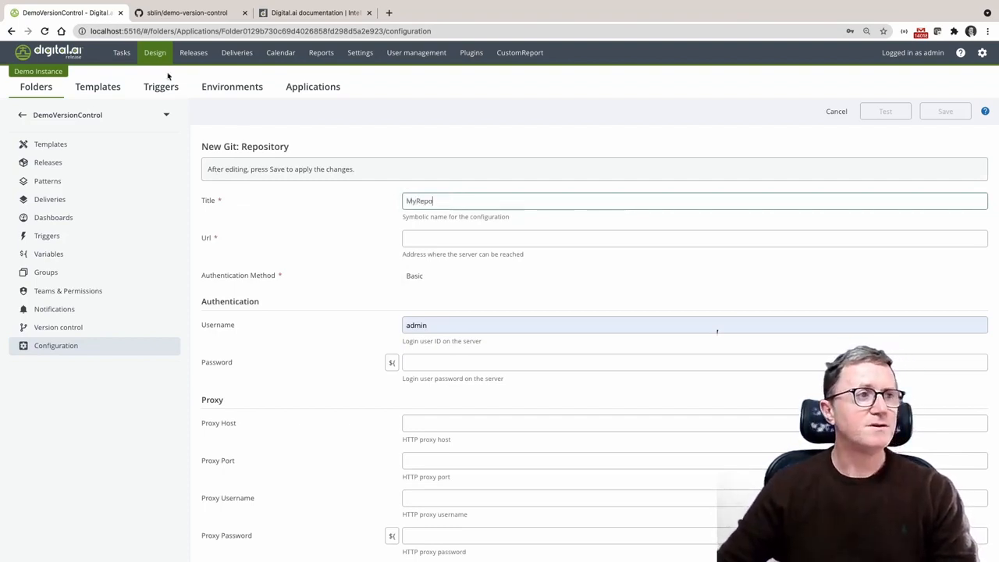
Copy the demo-version-control repository address from GitHub and use it as the MyRepo connection's URL
{"action": "left_click", "coordinate": [186, 12]}
{"action": "left_click_drag", "start_coordinate": [239, 32], "coordinate": [90, 30]}
{"action": "key", "text": "ctrl+c"}
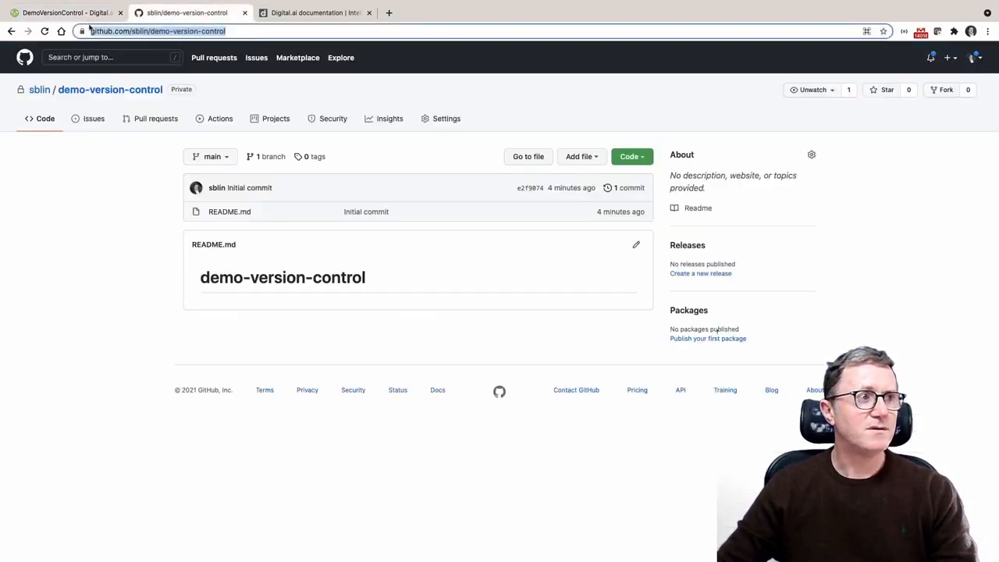
{"action": "left_click", "coordinate": [59, 14]}
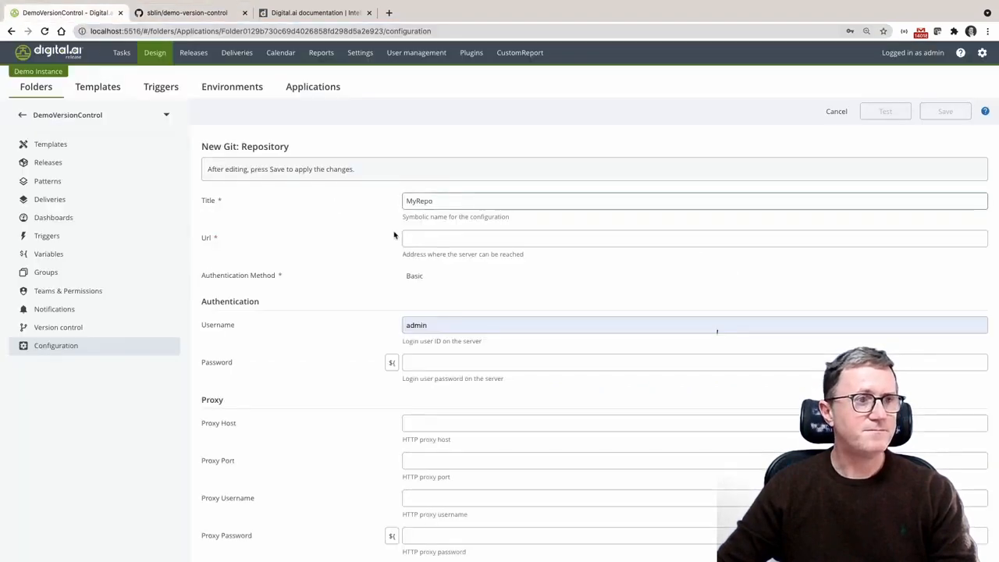
{"action": "left_click", "coordinate": [417, 242]}
{"action": "key", "text": "ctrl+v"}
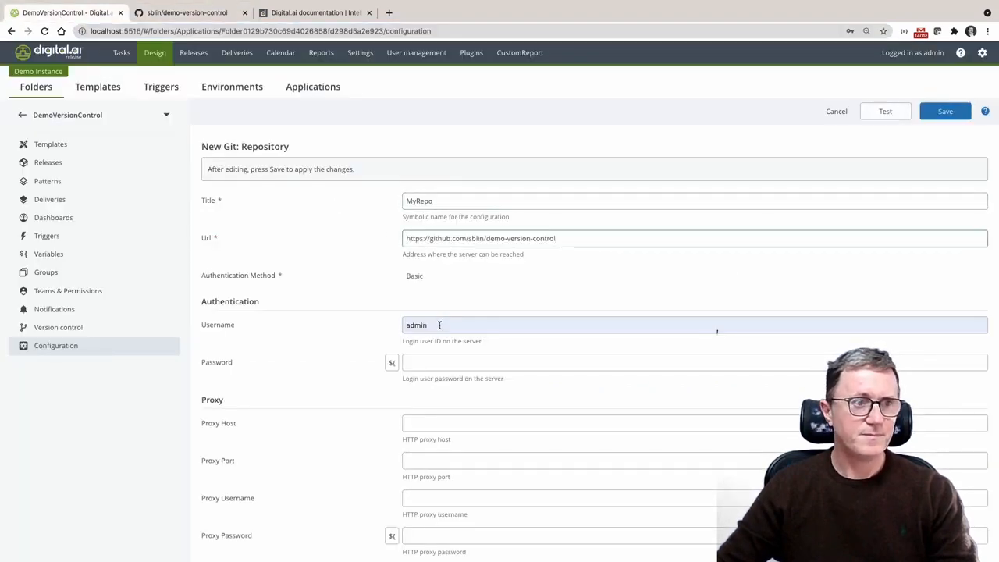
Replace the connection's authentication username with the GitHub account username
{"action": "double_click", "coordinate": [439, 325]}
{"action": "type", "text": "sblin"}
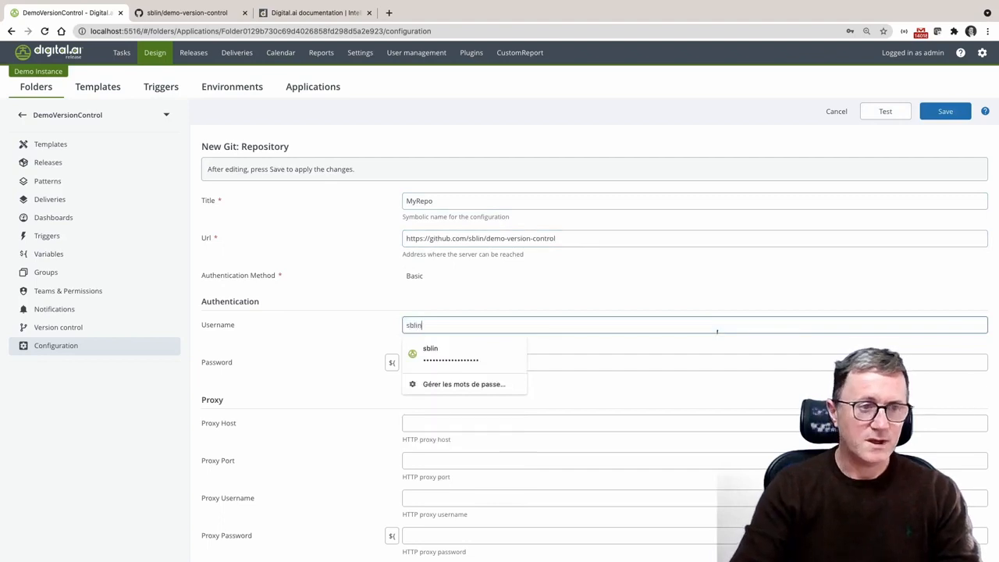
{"action": "key", "text": "Tab"}
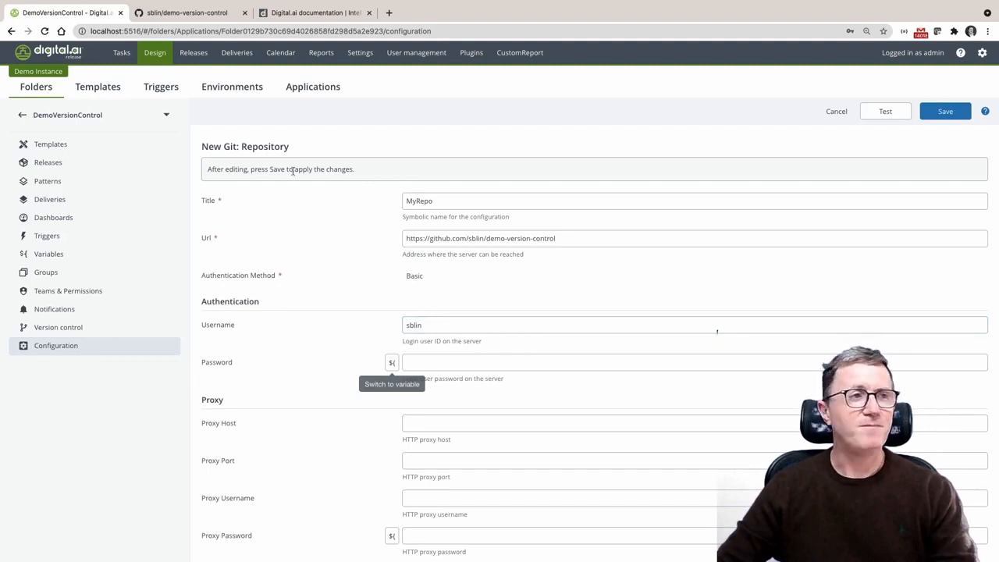
Review the personal access tokens in GitHub's developer settings, then return to the Git repository connection form in Digital.ai Release
{"action": "left_click", "coordinate": [191, 13]}
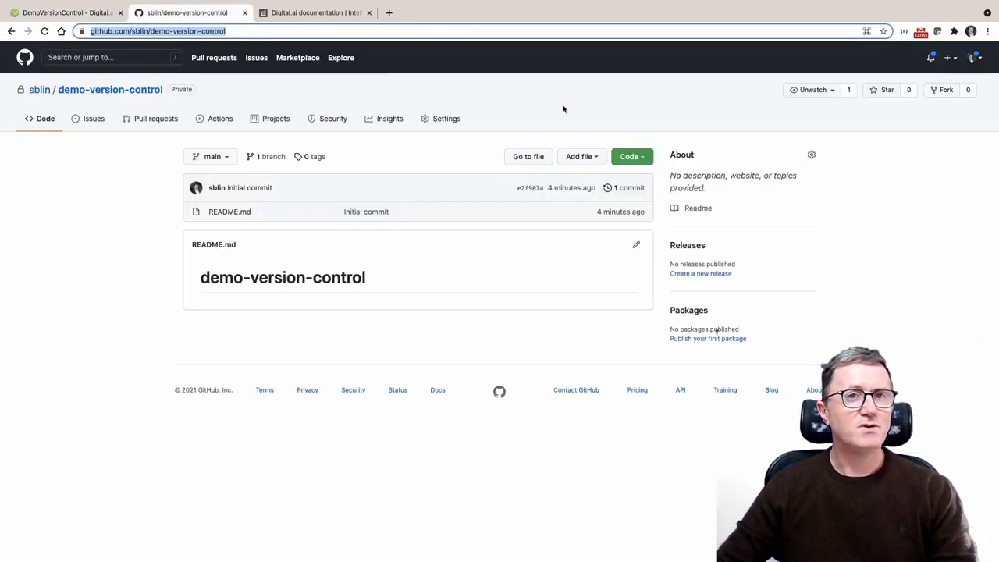
{"action": "left_click", "coordinate": [973, 58]}
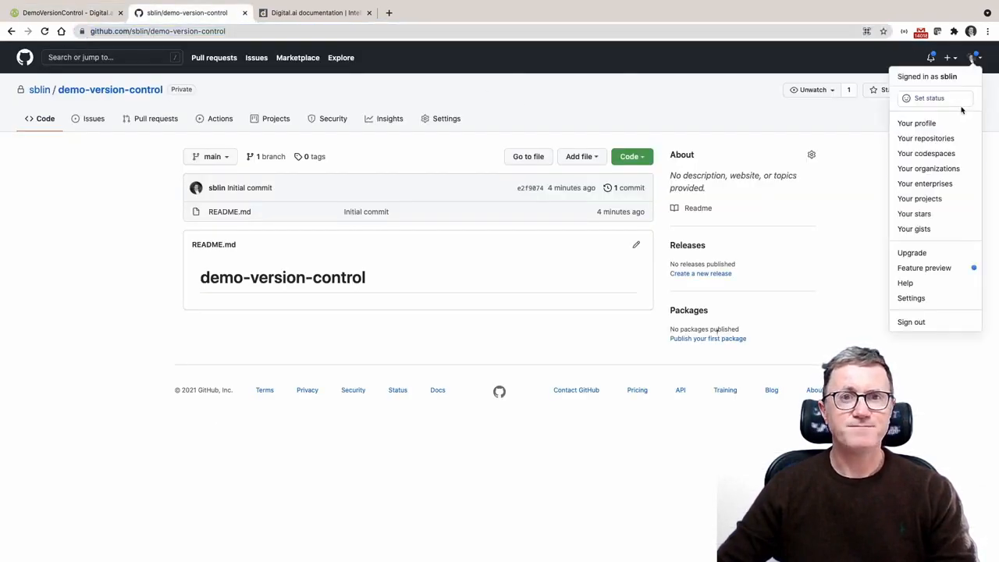
{"action": "left_click", "coordinate": [912, 300]}
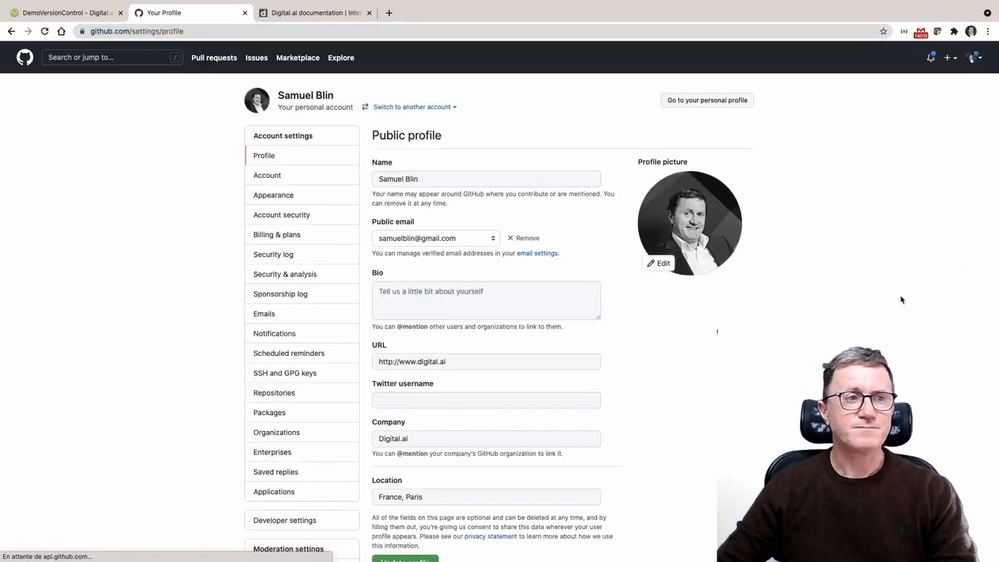
{"action": "scroll", "coordinate": [302, 280], "scroll_direction": "down", "scroll_amount": 2}
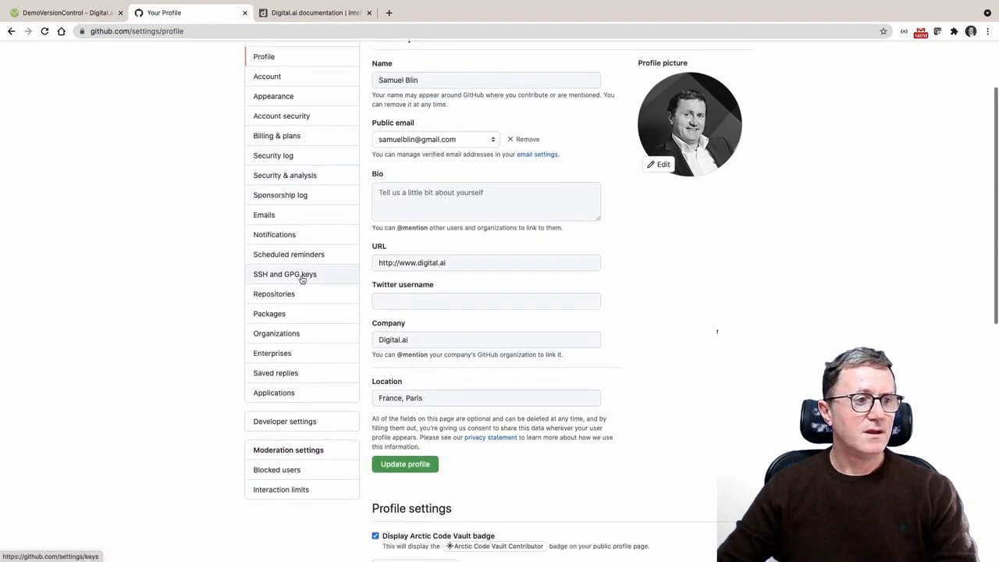
{"action": "left_click", "coordinate": [303, 423]}
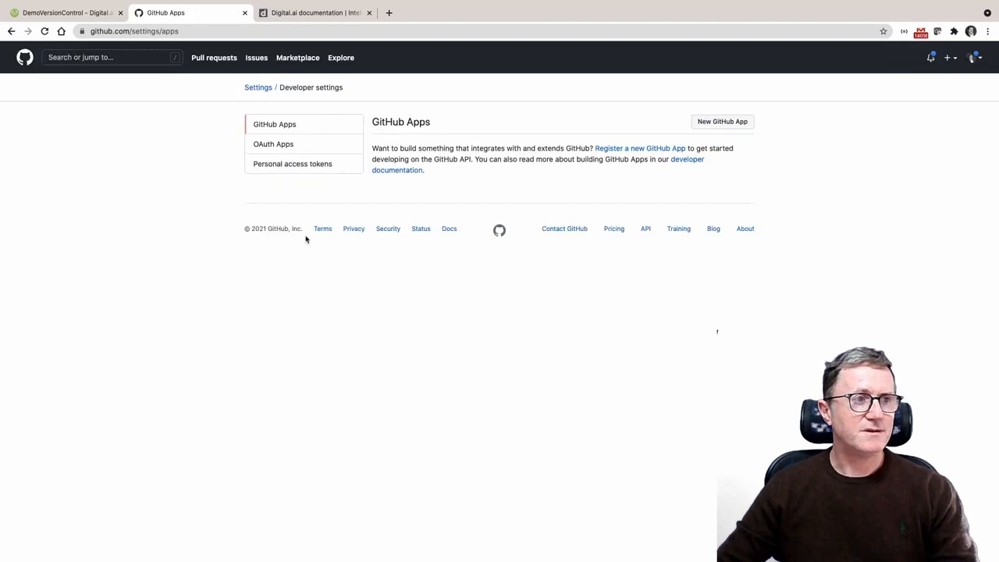
{"action": "left_click", "coordinate": [295, 165]}
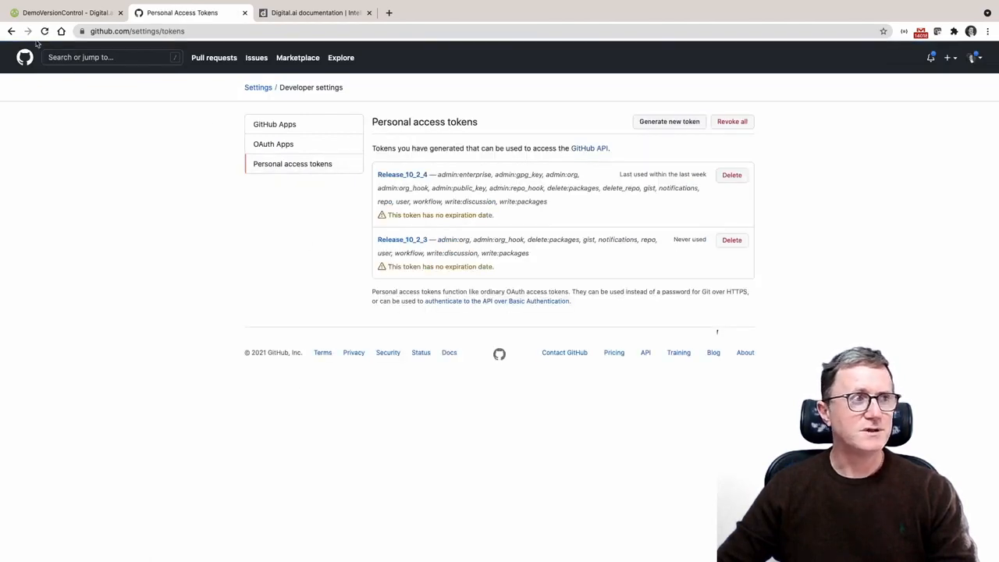
{"action": "left_click", "coordinate": [11, 32]}
{"action": "left_click", "coordinate": [11, 31]}
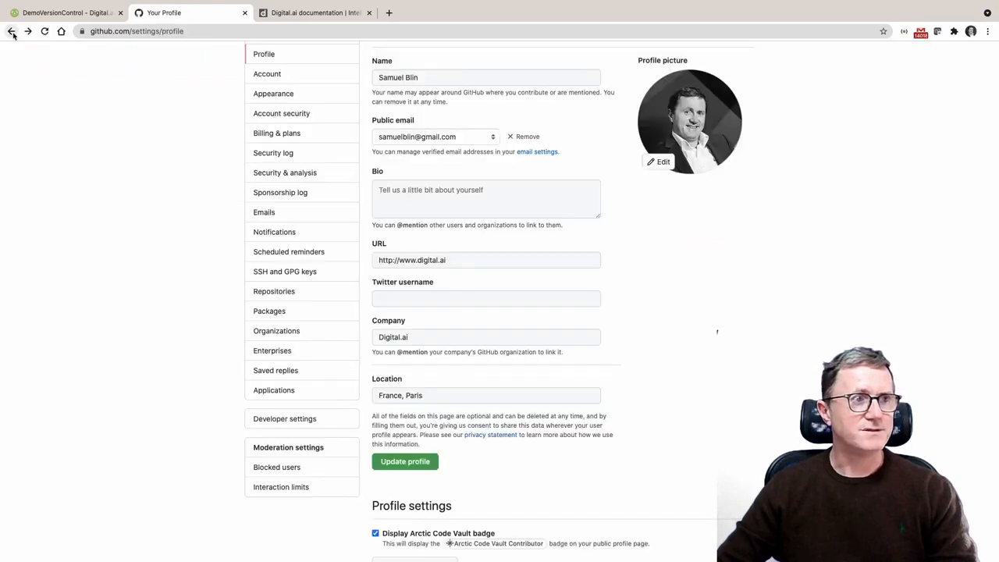
{"action": "left_click", "coordinate": [11, 31]}
{"action": "left_click", "coordinate": [77, 14]}
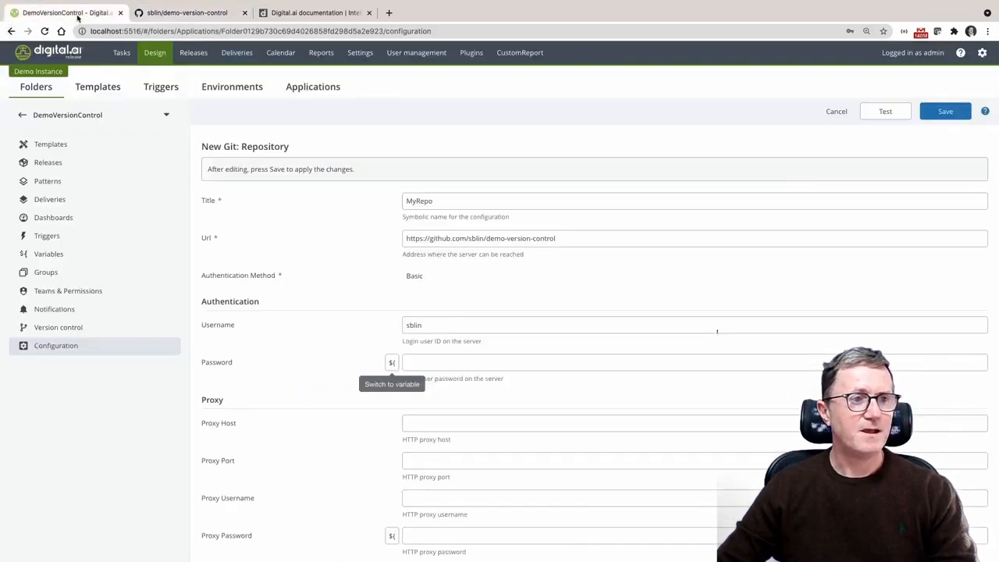
Set the connection's password to the variable ${global.github_pat} and test the repository connection
{"action": "left_click", "coordinate": [392, 364]}
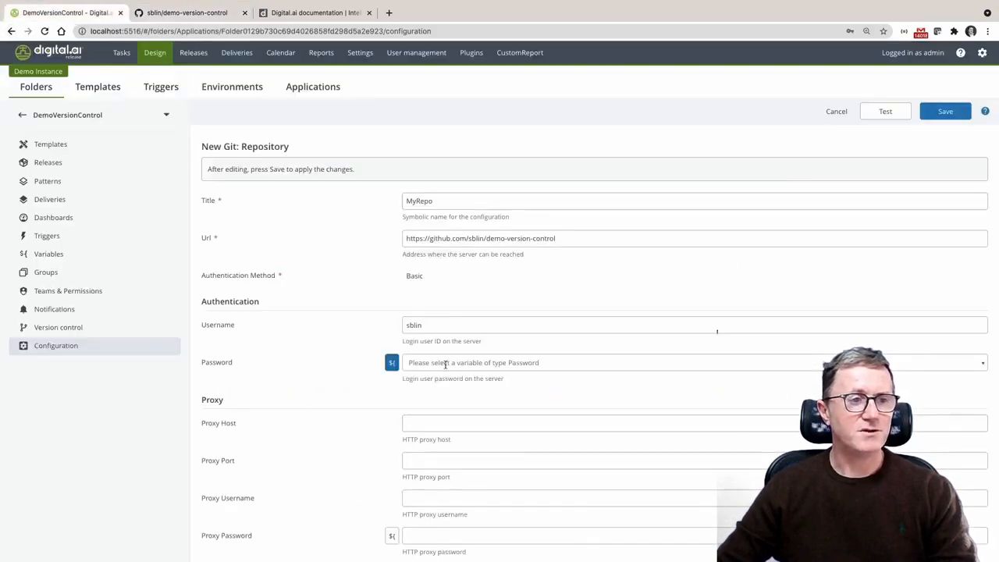
{"action": "left_click", "coordinate": [460, 364]}
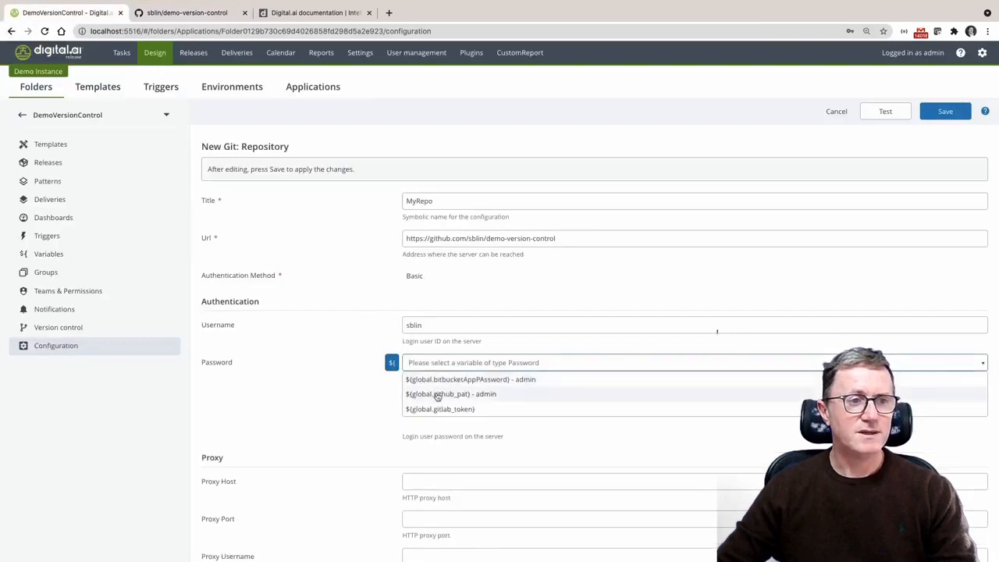
{"action": "left_click", "coordinate": [438, 395]}
{"action": "left_click", "coordinate": [893, 112]}
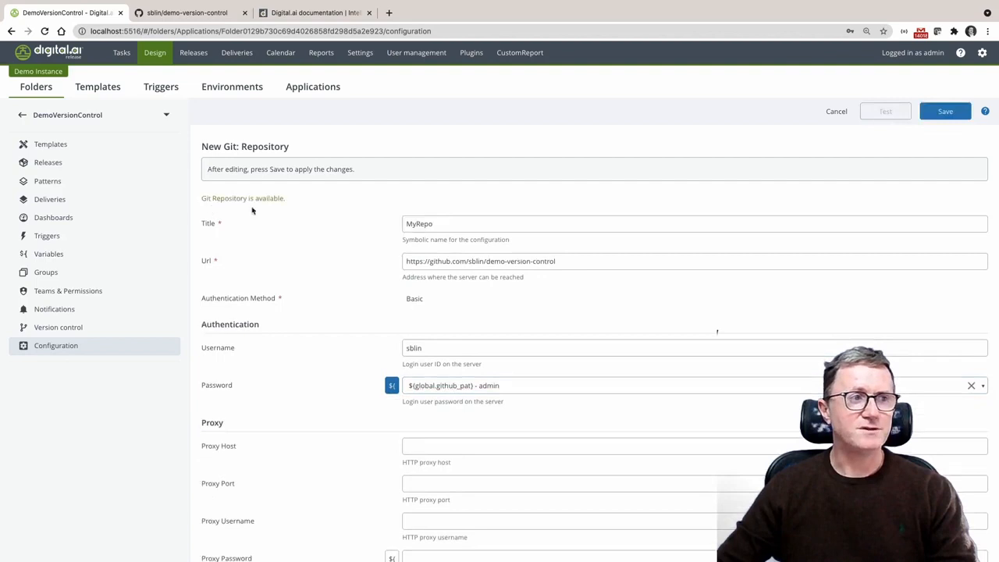
Save the MyRepo connection, dismiss the browser's password update offer, and start configuring version control for the DemoVersionControl folder
{"action": "left_click", "coordinate": [946, 113]}
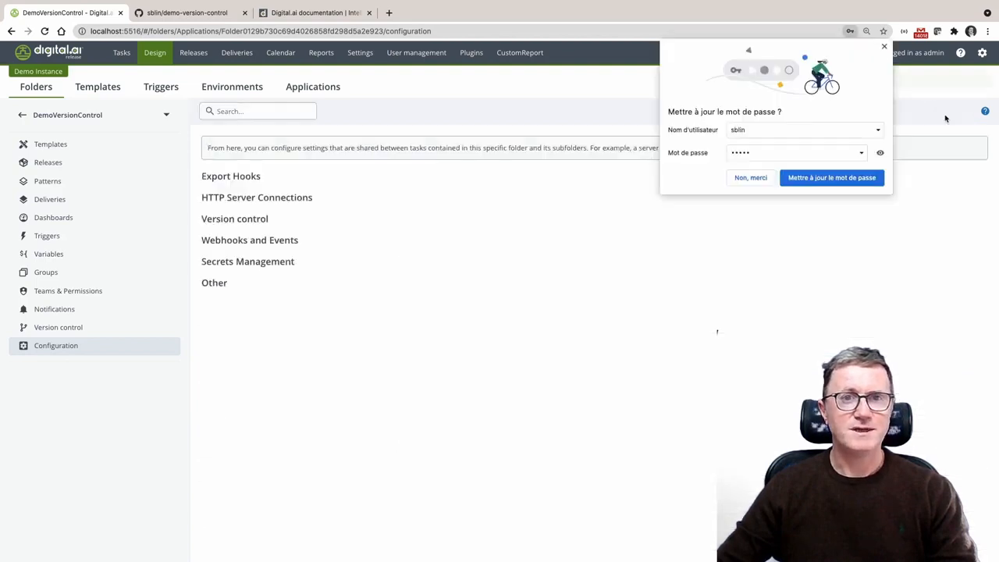
{"action": "left_click", "coordinate": [884, 47]}
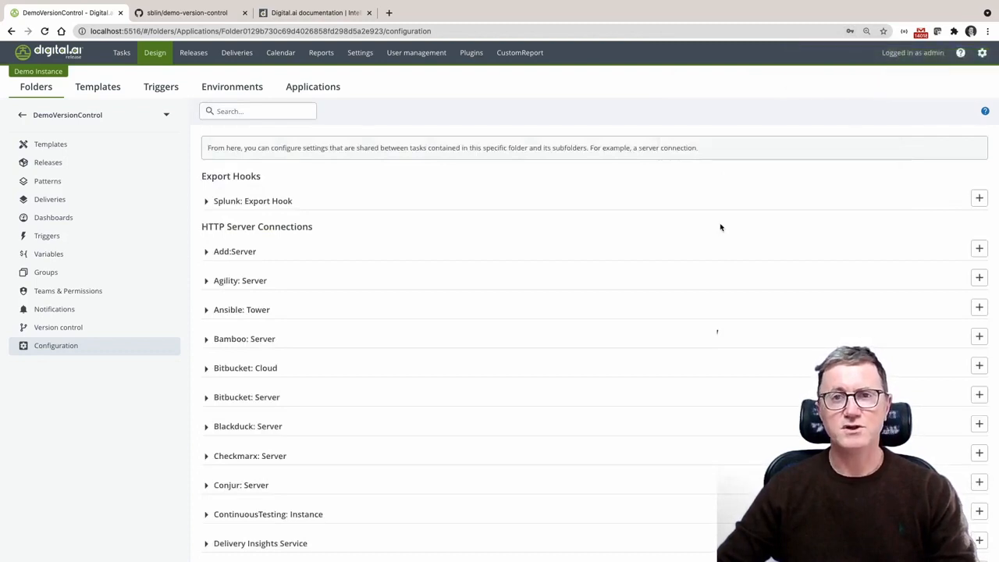
{"action": "left_click", "coordinate": [91, 331]}
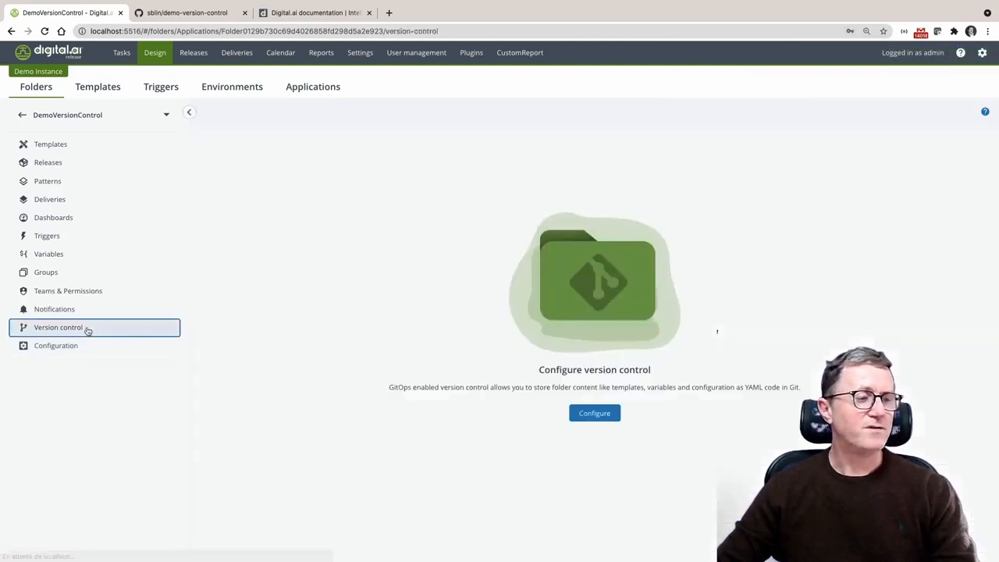
{"action": "left_click", "coordinate": [598, 418]}
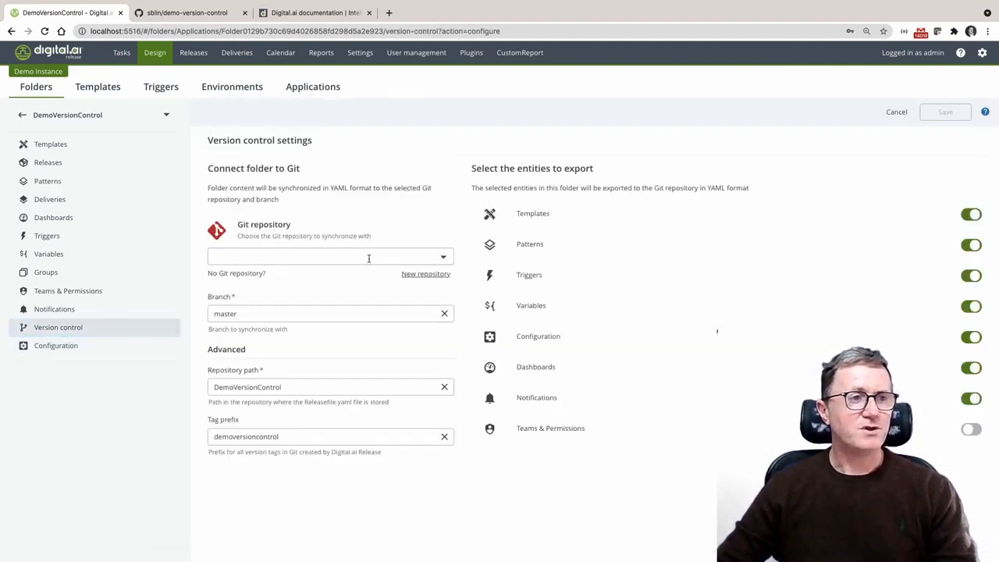
Connect the folder to the MyRepo Git repository and set the branch to main
{"action": "left_click", "coordinate": [444, 260]}
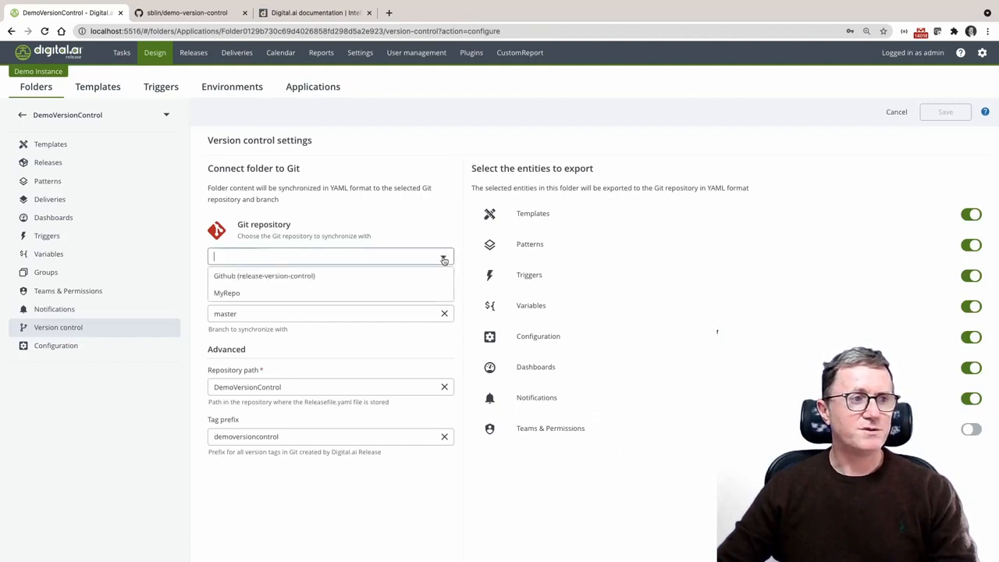
{"action": "left_click", "coordinate": [260, 295]}
{"action": "double_click", "coordinate": [254, 313]}
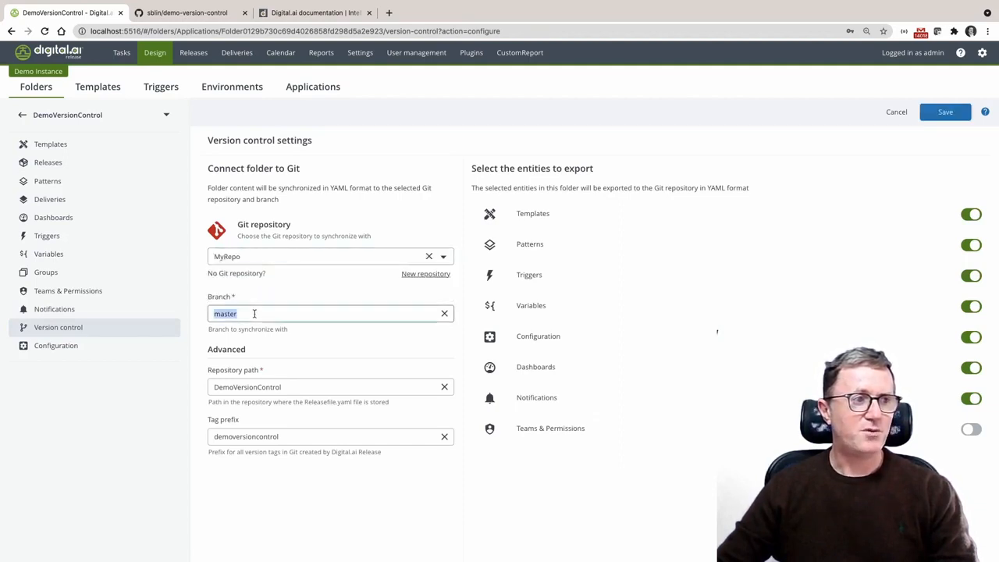
{"action": "type", "text": "main"}
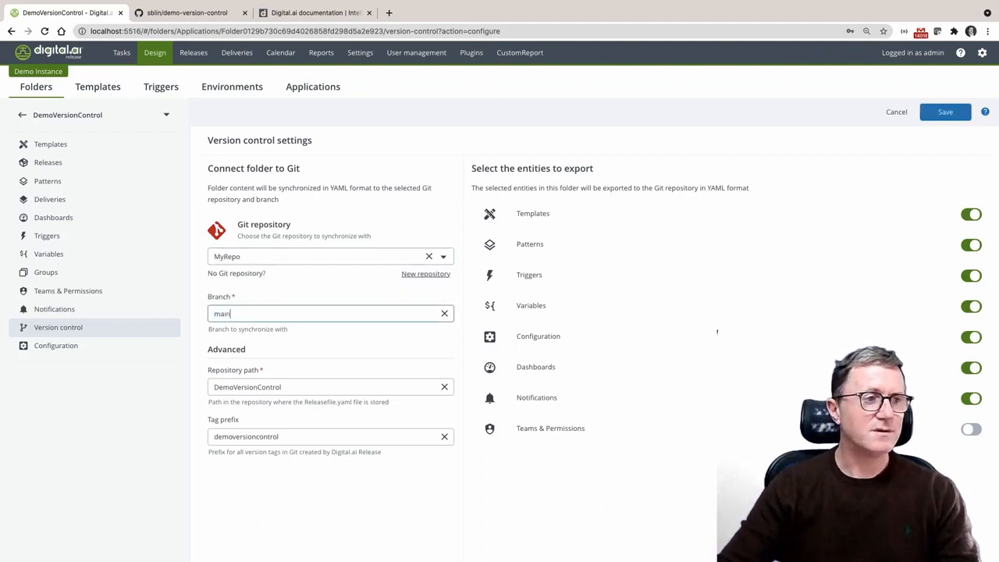
Shorten the tag prefix to demo, exclude Variables from the exported entities, and save the version control settings
{"action": "double_click", "coordinate": [240, 388]}
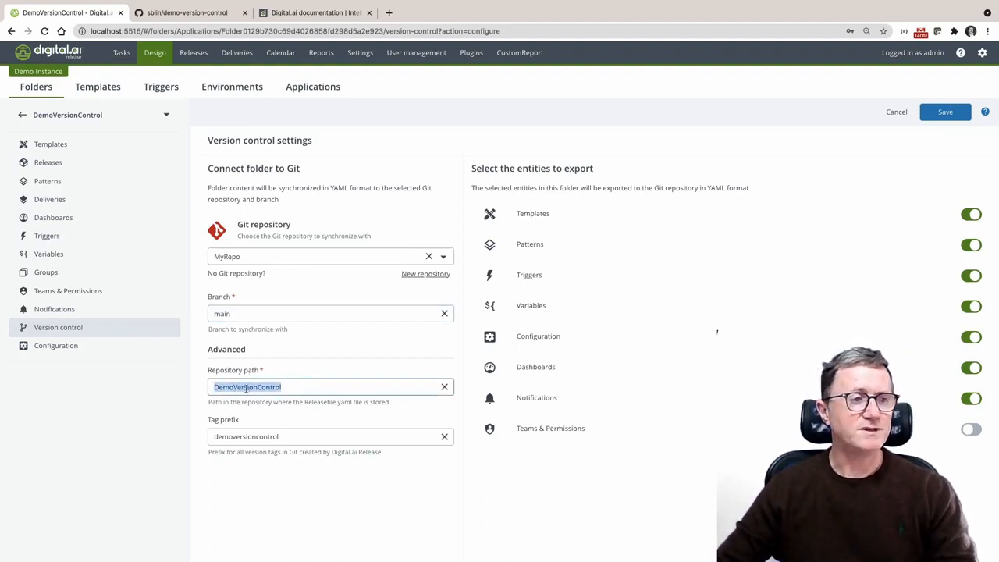
{"action": "left_click", "coordinate": [277, 387]}
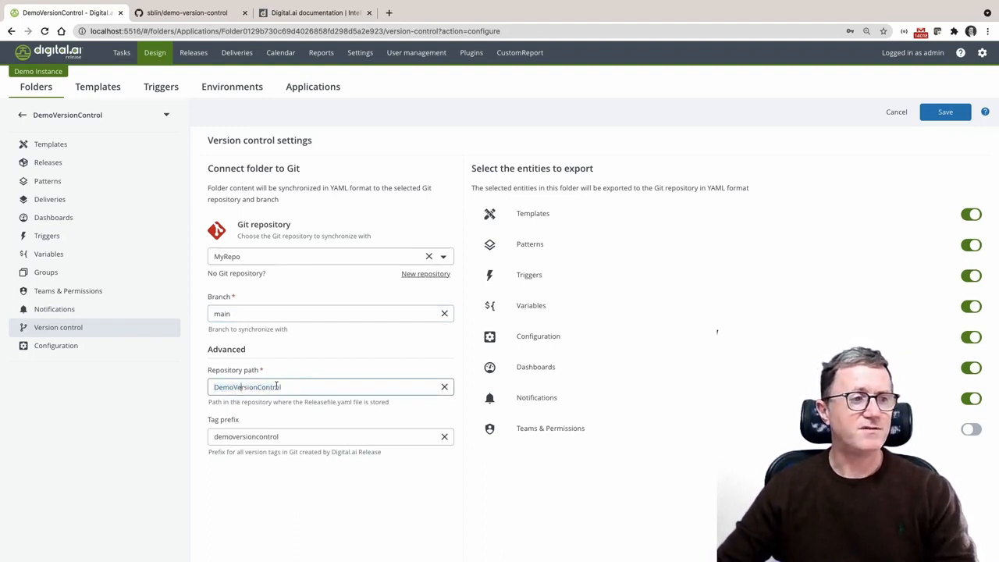
{"action": "double_click", "coordinate": [211, 392]}
{"action": "left_click", "coordinate": [259, 437]}
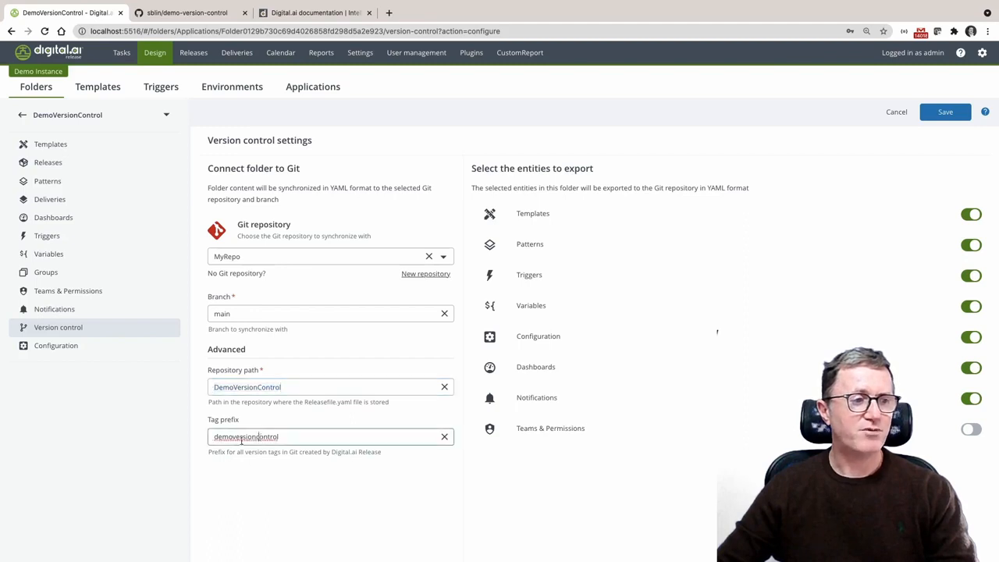
{"action": "left_click_drag", "start_coordinate": [233, 438], "coordinate": [399, 440]}
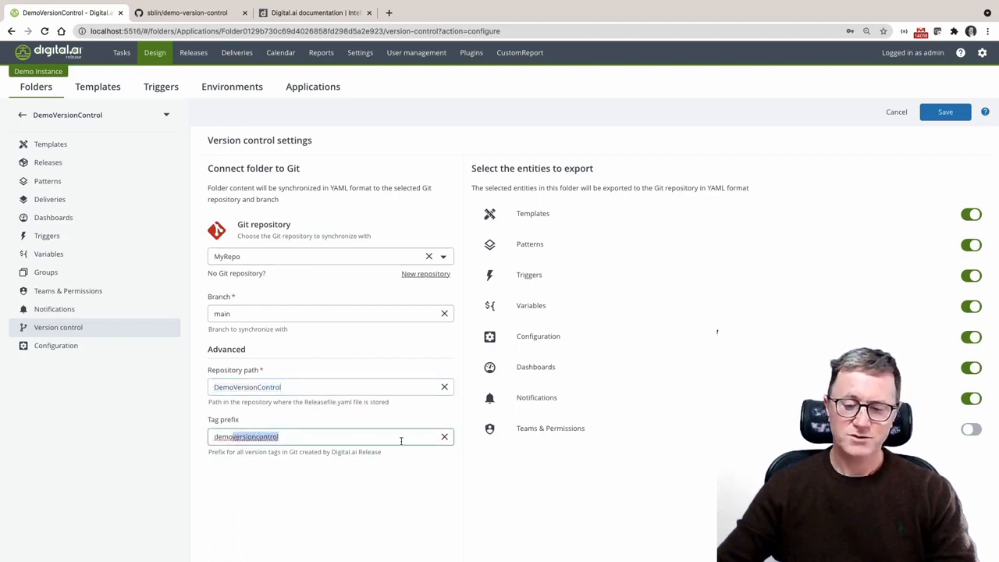
{"action": "key", "text": "BackSpace"}
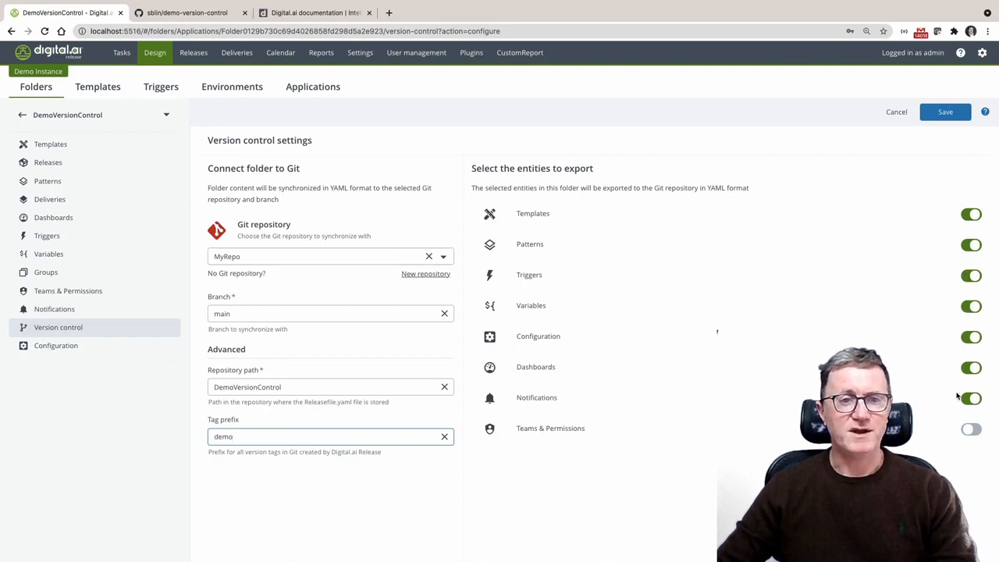
{"action": "left_click", "coordinate": [972, 309]}
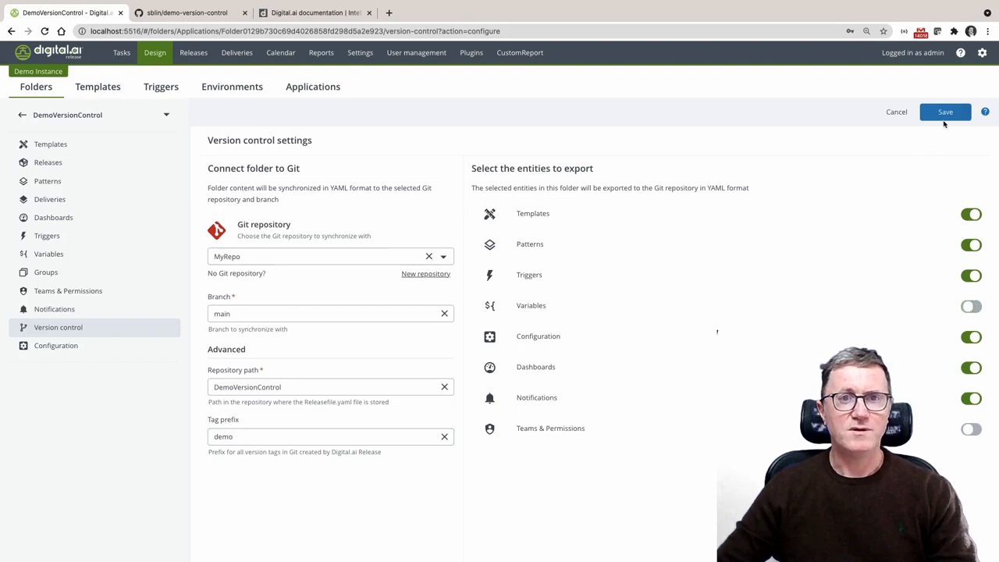
{"action": "left_click", "coordinate": [945, 114]}
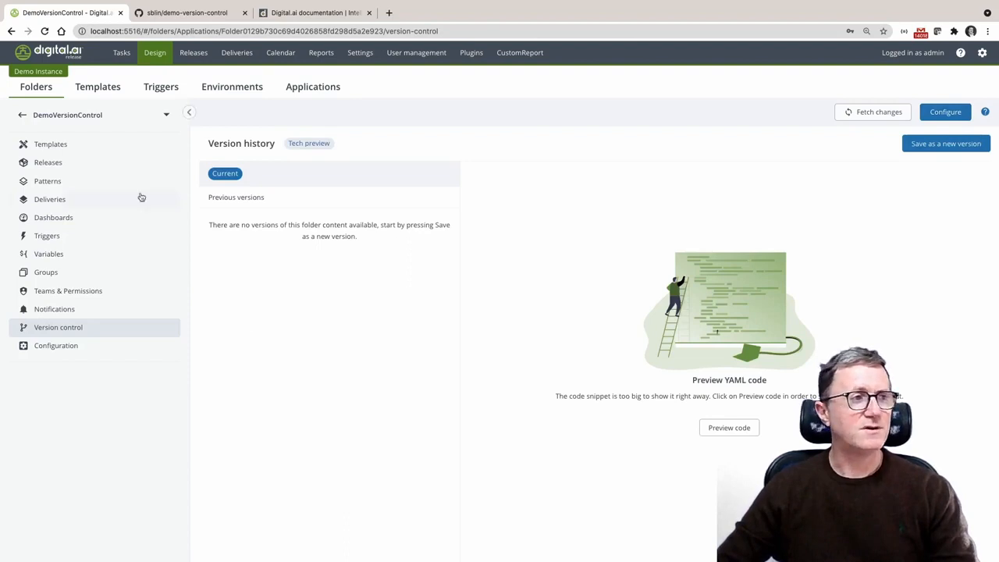
Create a new template named MyFirstTemplate in the DemoVersionControl folder with the default risk profile
{"action": "left_click", "coordinate": [103, 149]}
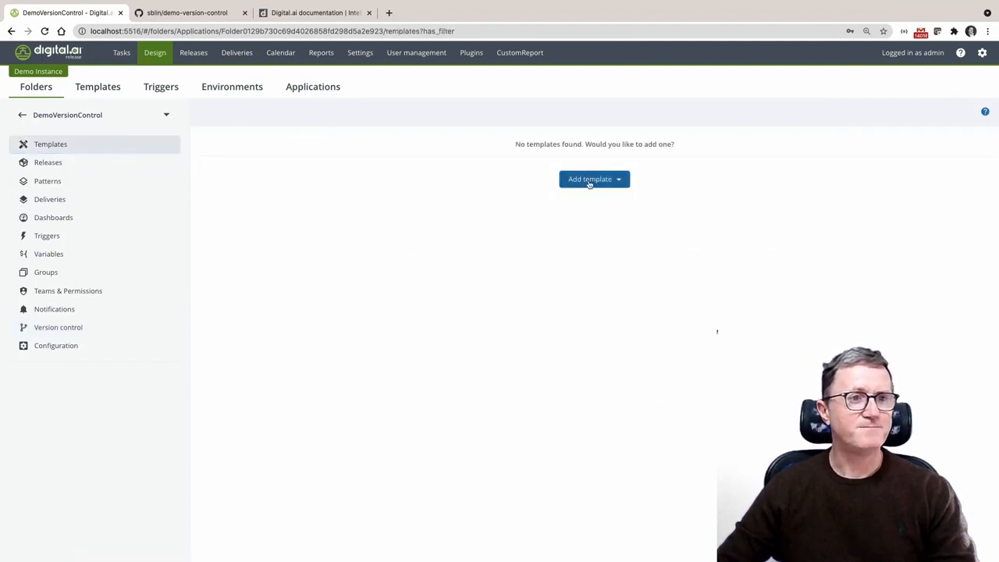
{"action": "left_click", "coordinate": [587, 181]}
{"action": "left_click", "coordinate": [590, 198]}
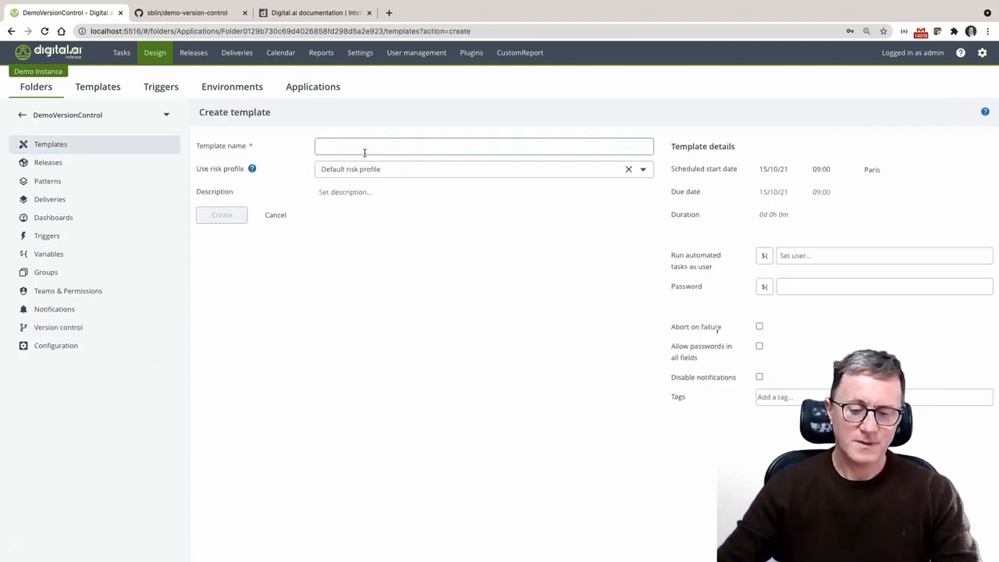
{"action": "type", "text": "MyFir"}
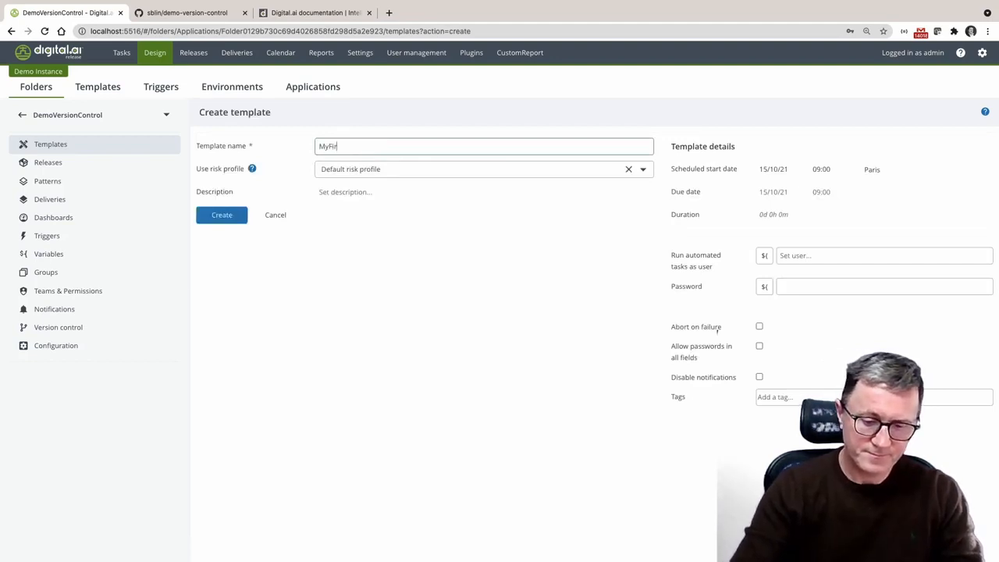
{"action": "type", "text": "stTemmplate"}
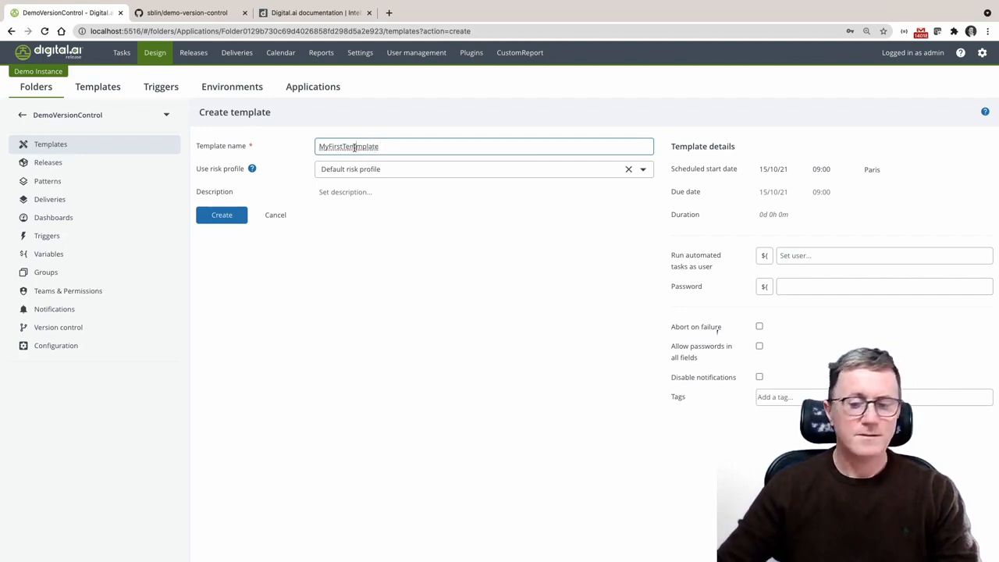
{"action": "left_click", "coordinate": [226, 216]}
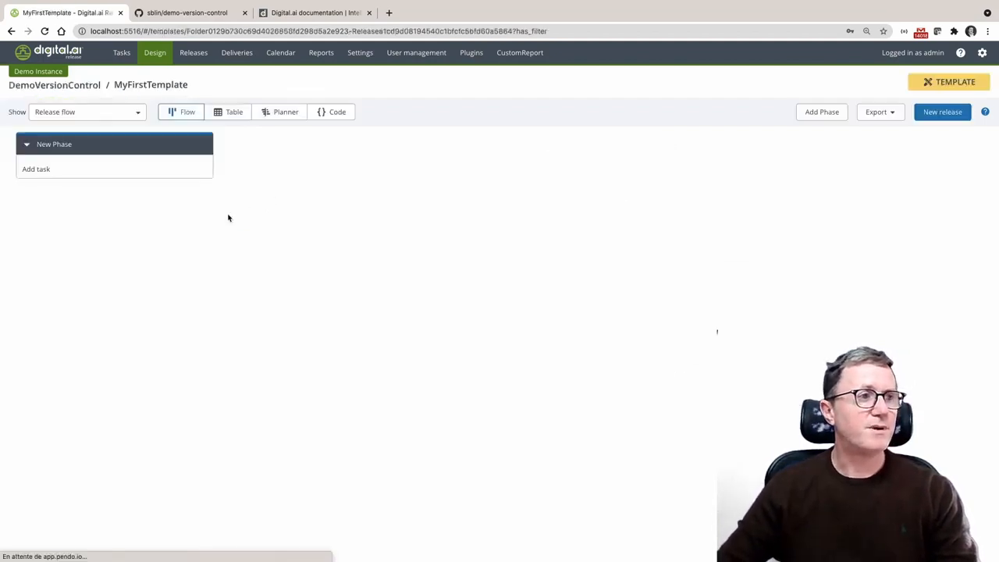
Add a Core > Manual task titled Task to the template's New Phase
{"action": "left_click", "coordinate": [36, 168]}
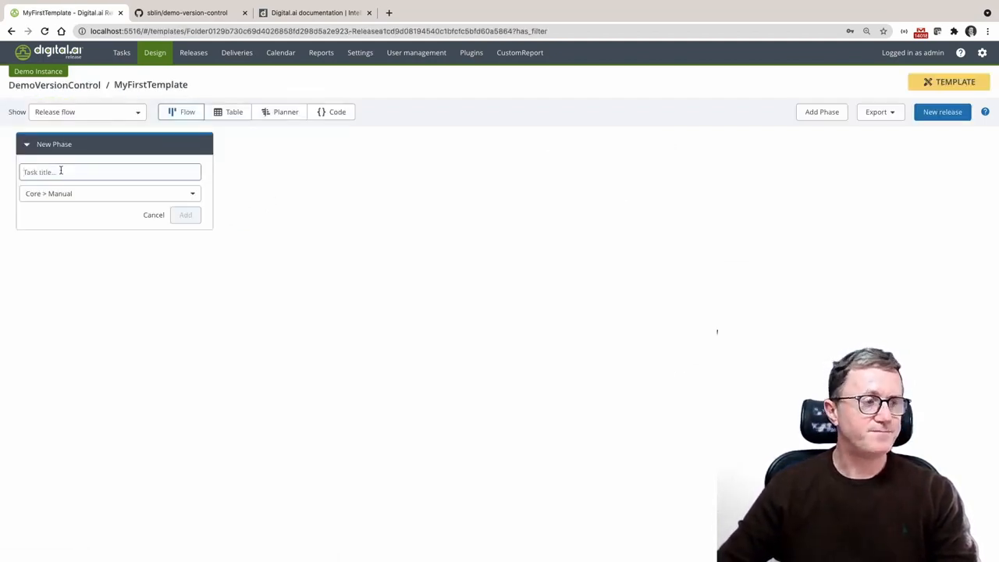
{"action": "type", "text": "Task"}
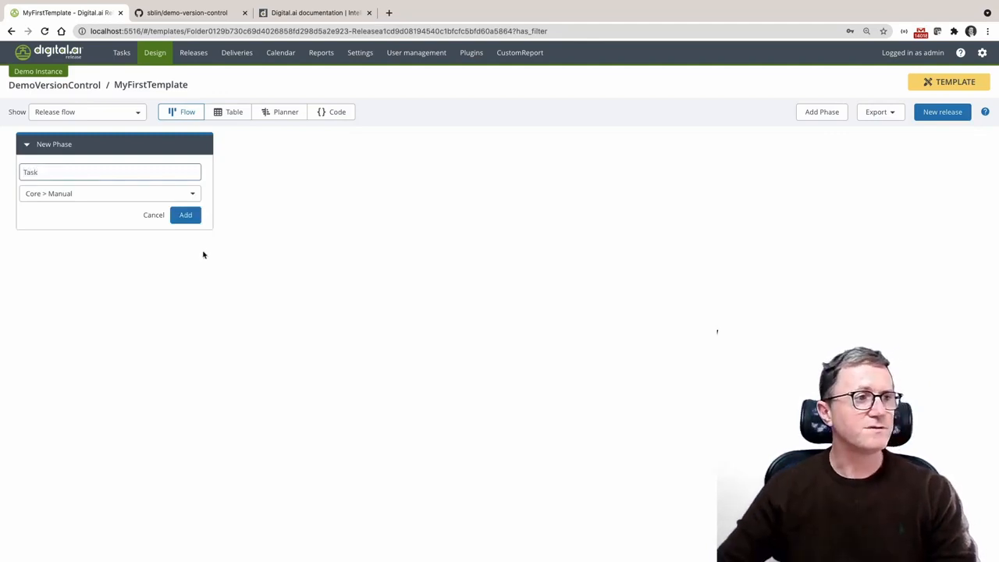
{"action": "left_click", "coordinate": [189, 215]}
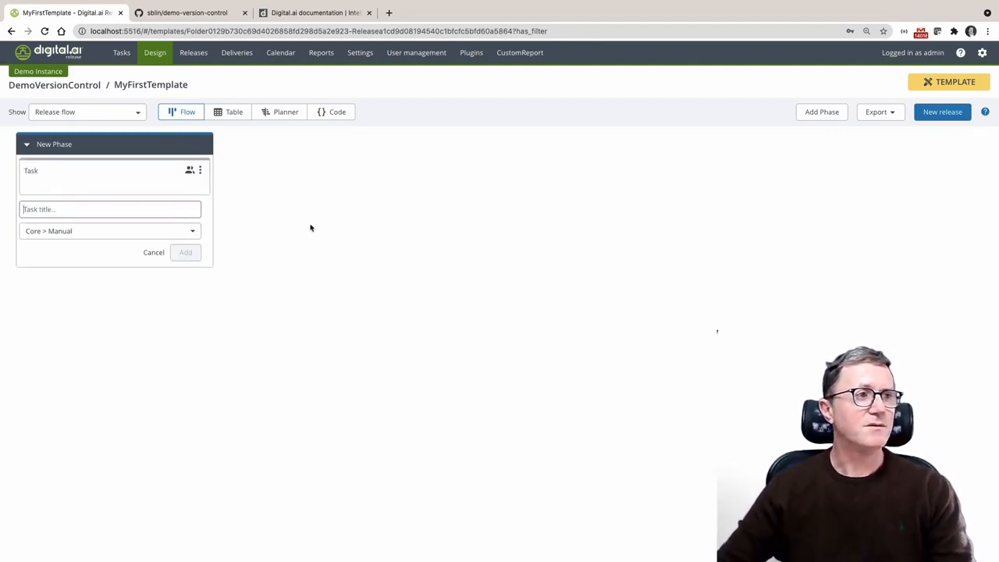
Return to the folder's version control and save its current content as a new version named 1.0.0
{"action": "left_click", "coordinate": [88, 88]}
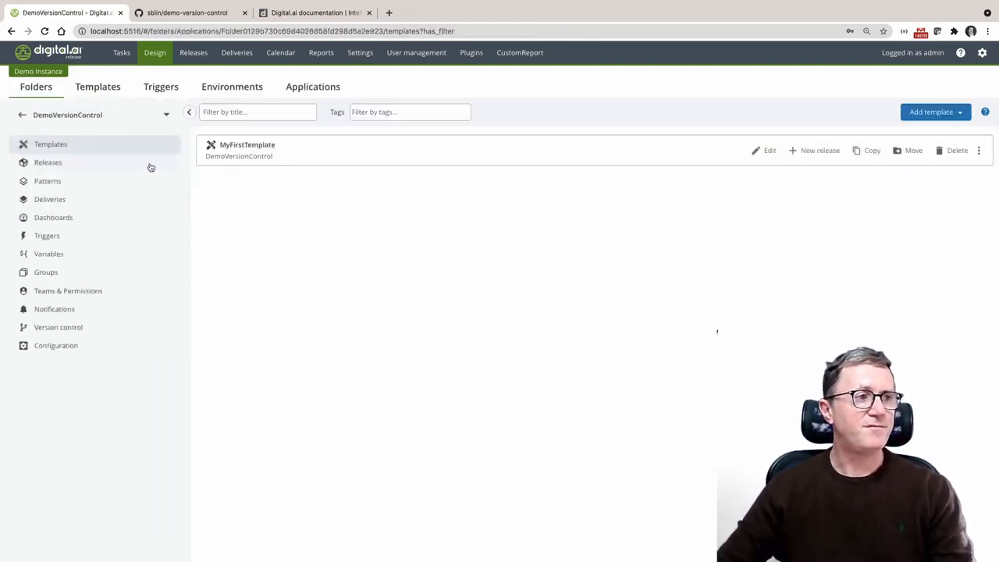
{"action": "left_click", "coordinate": [83, 331]}
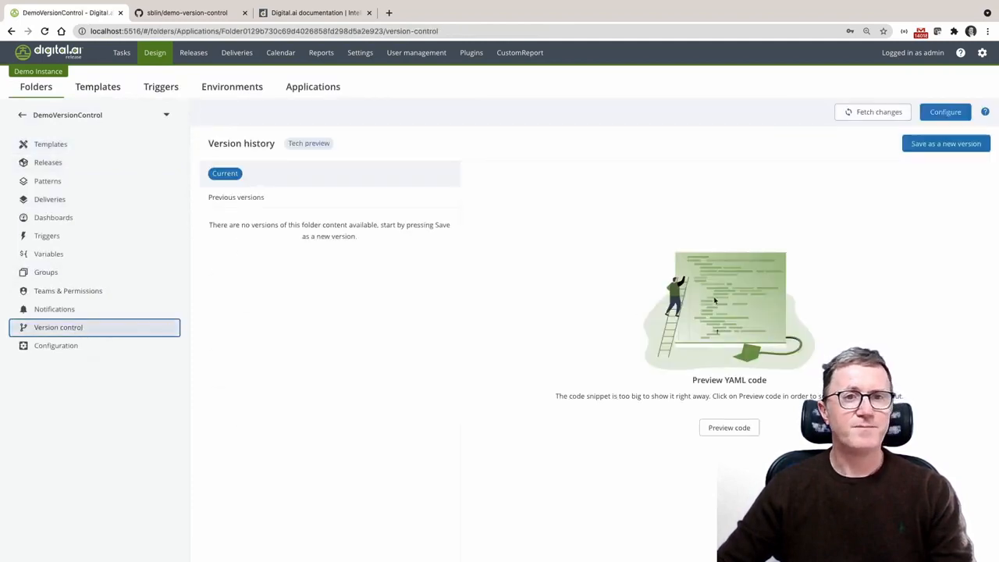
{"action": "left_click", "coordinate": [948, 145]}
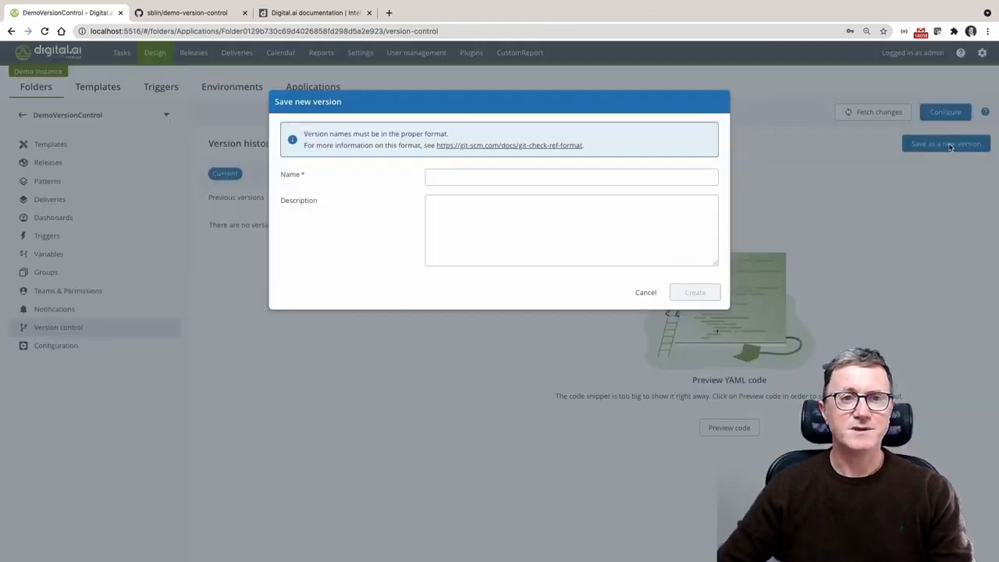
{"action": "left_click", "coordinate": [638, 178]}
{"action": "type", "text": "1."}
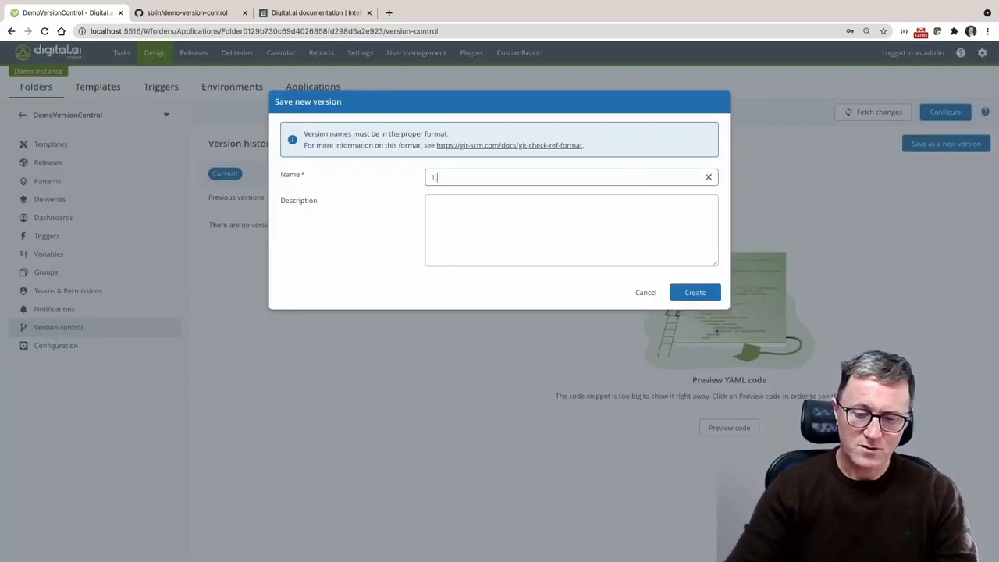
{"action": "type", "text": "0.0"}
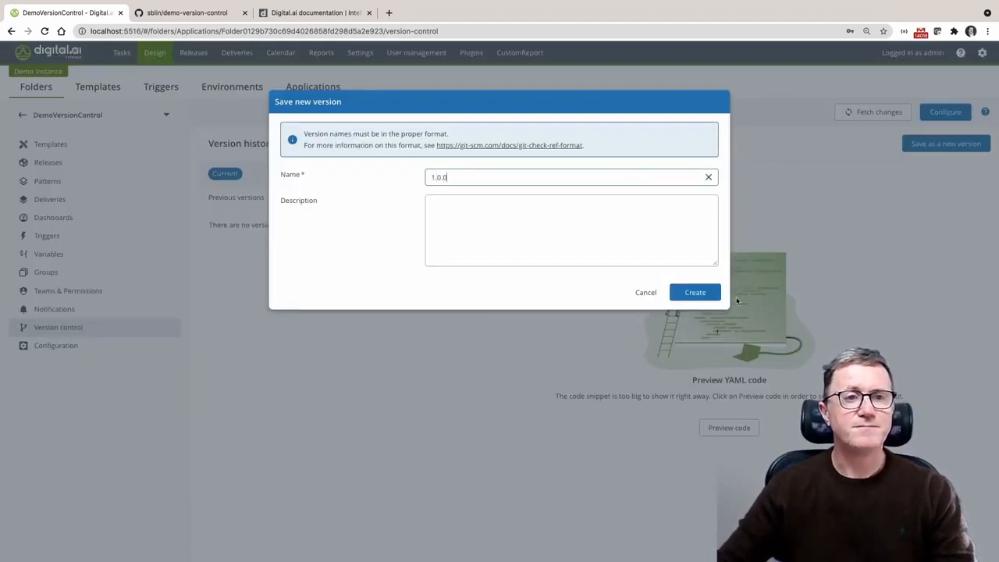
{"action": "left_click", "coordinate": [699, 294]}
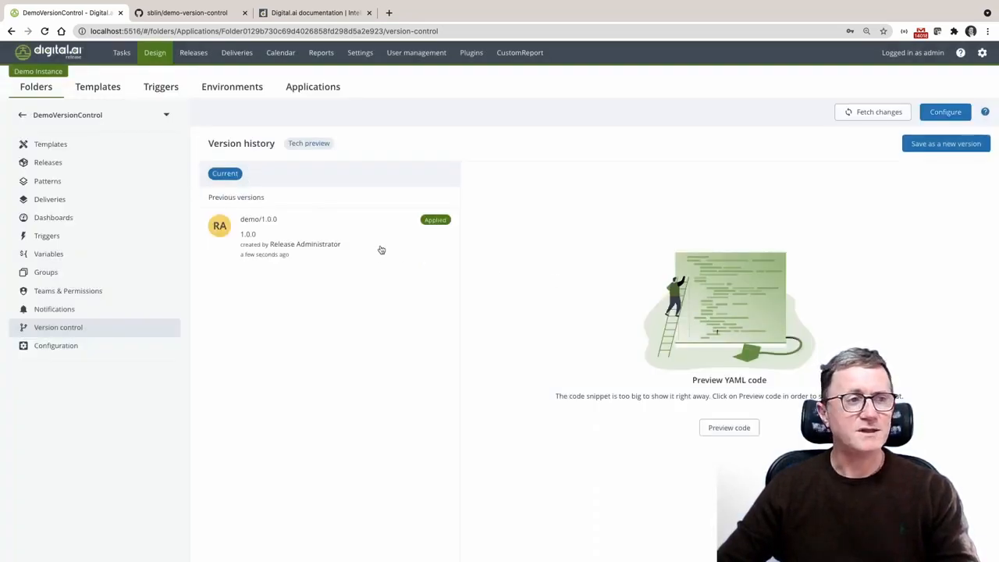
Preview the YAML code of version demo/1.0.0 and look through the exported template and notification definitions
{"action": "left_click", "coordinate": [272, 243]}
{"action": "left_click", "coordinate": [714, 428]}
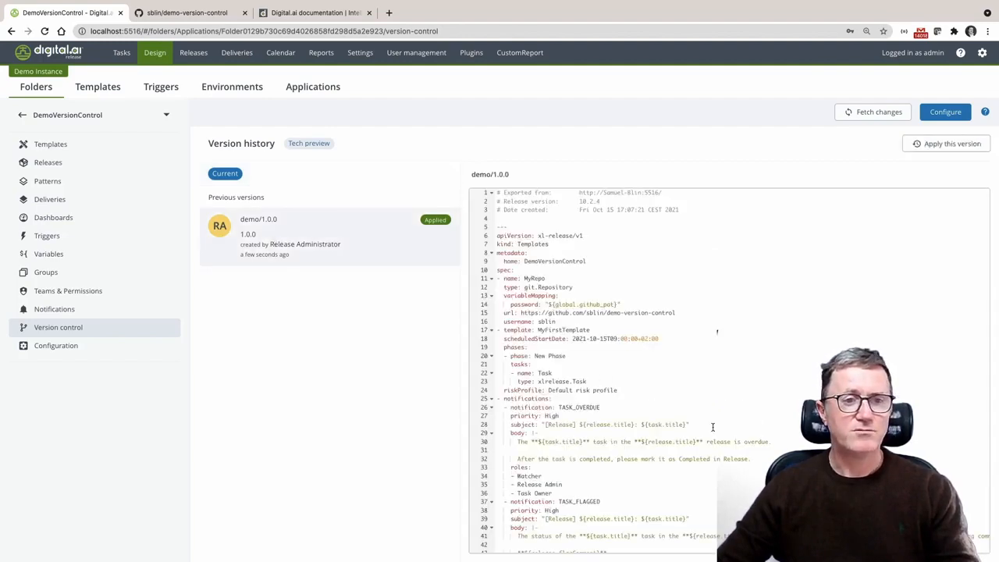
{"action": "scroll", "coordinate": [714, 421], "scroll_direction": "down", "scroll_amount": 15}
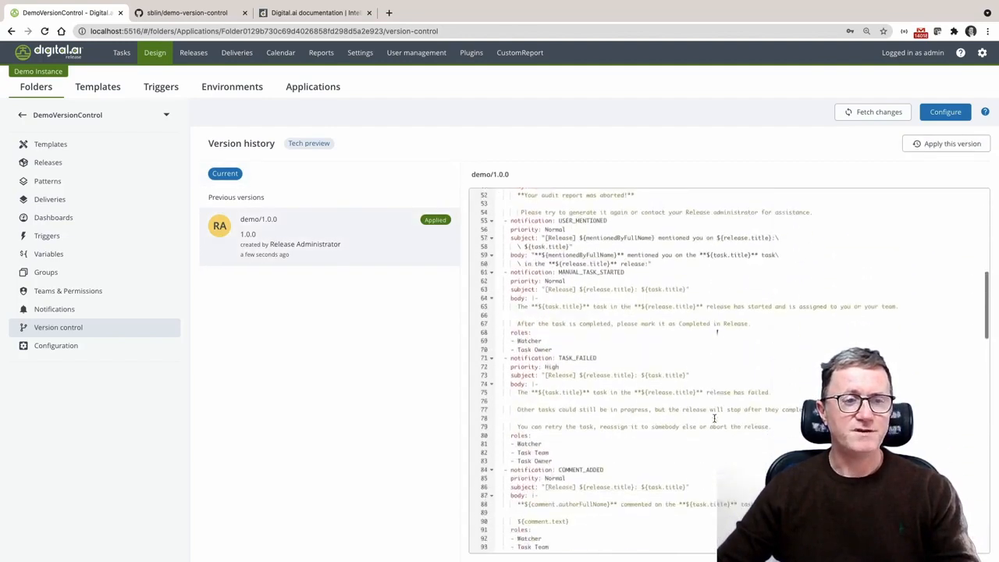
{"action": "scroll", "coordinate": [713, 420], "scroll_direction": "up", "scroll_amount": 15}
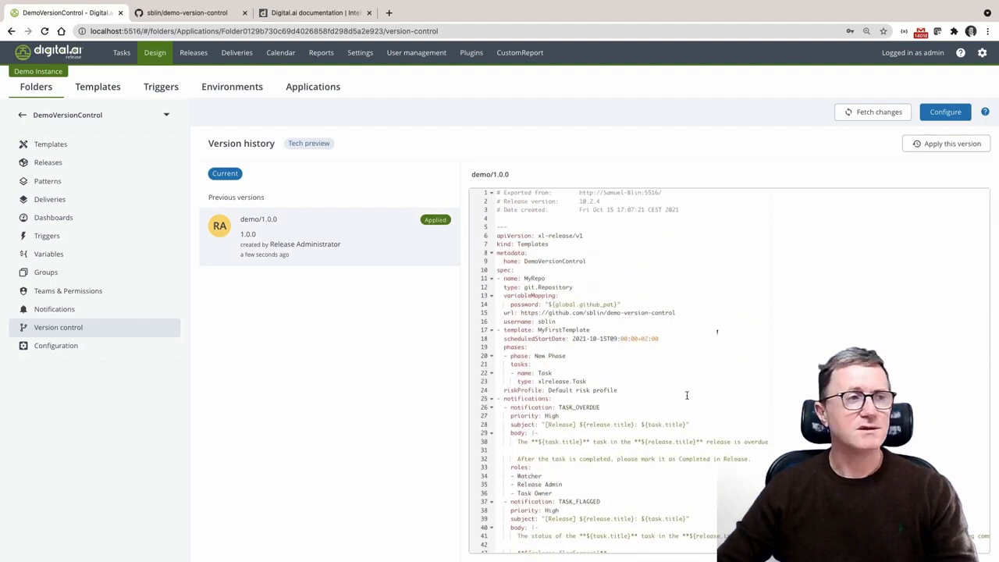
Switch to GitHub, refresh the demo-version-control repository, and open Releasefile.yaml in its DemoVersionControl folder
{"action": "left_click", "coordinate": [190, 14]}
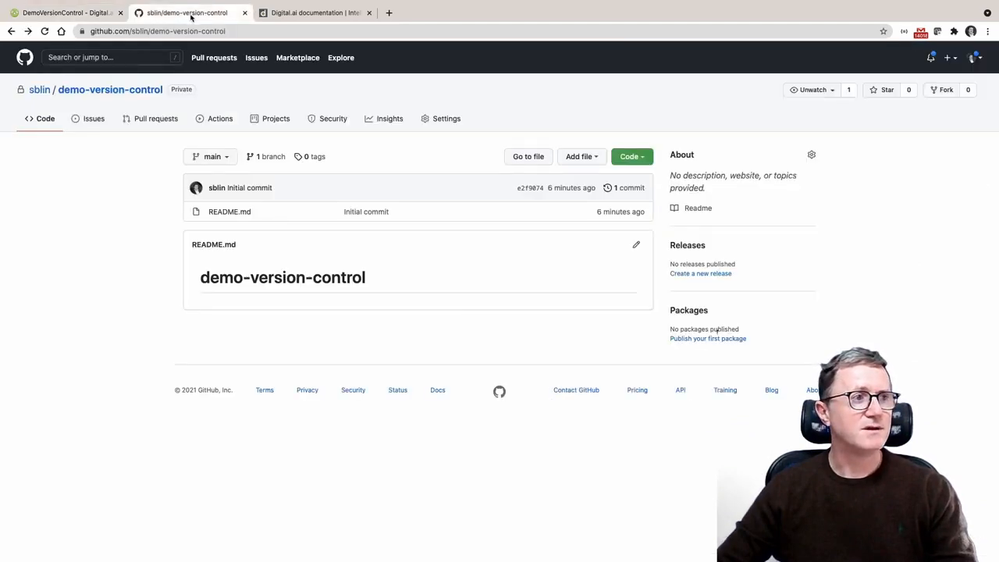
{"action": "left_click", "coordinate": [44, 31]}
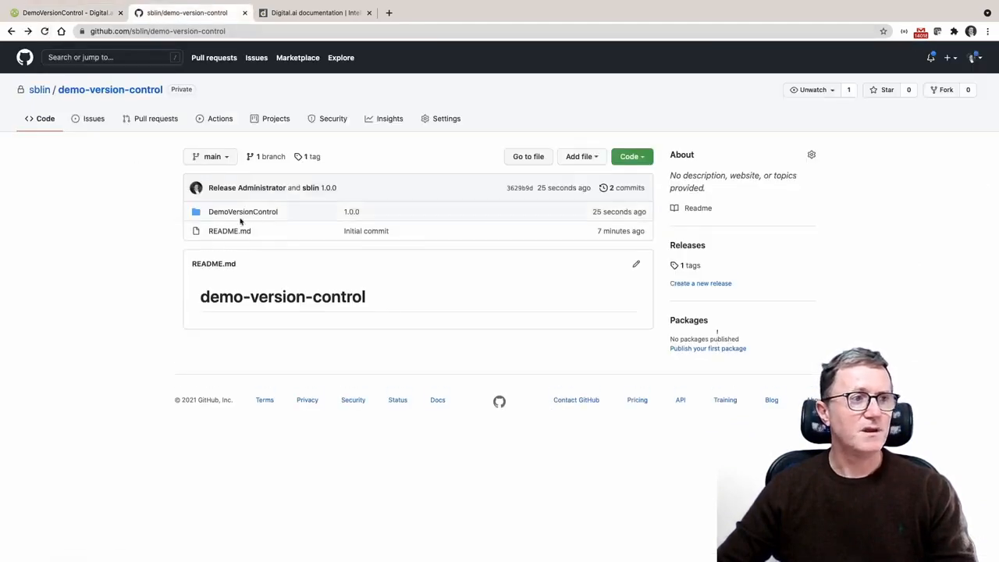
{"action": "left_click", "coordinate": [244, 217]}
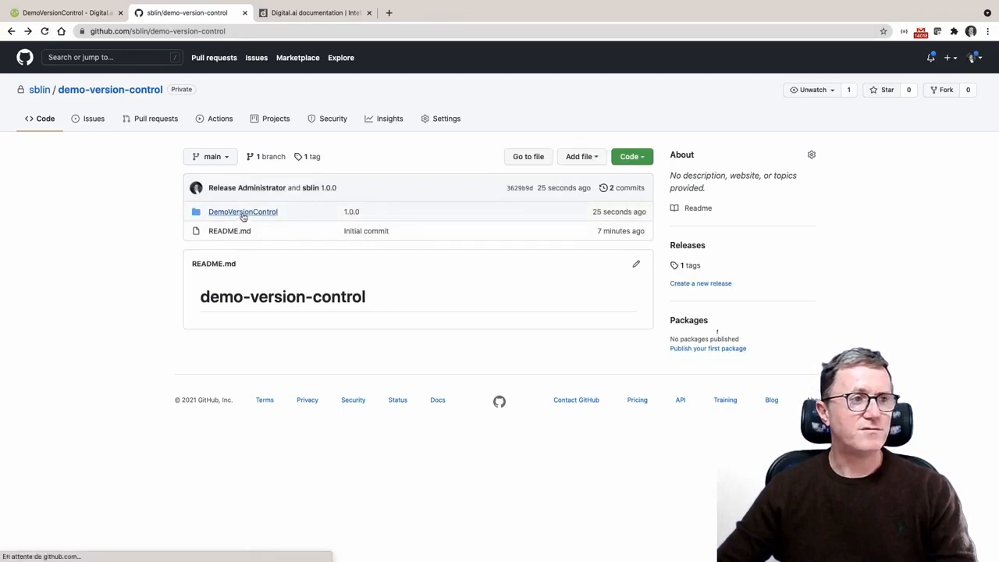
{"action": "left_click", "coordinate": [248, 236]}
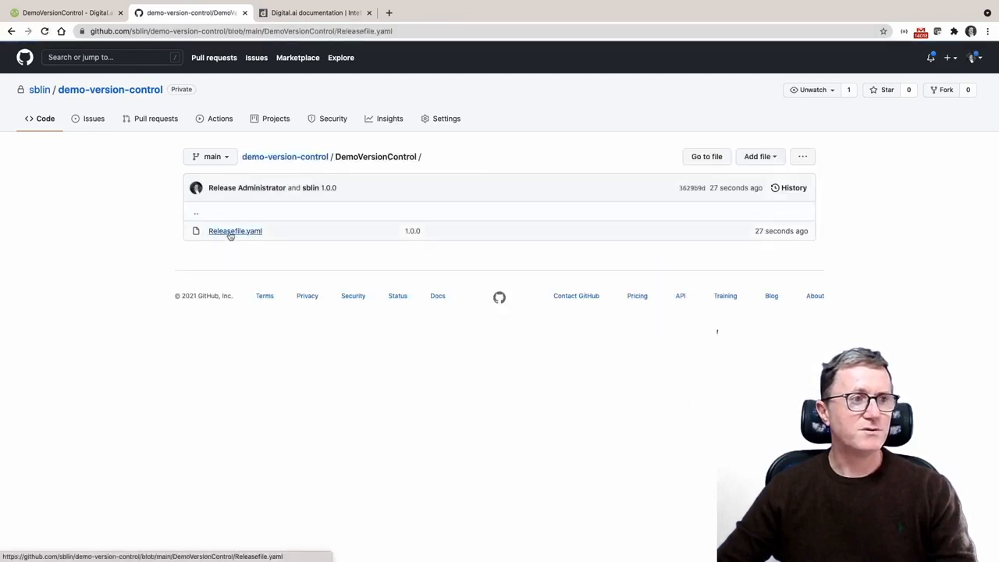
Look through Releasefile.yaml on GitHub, return to the demo-version-control repository root, and list the repository's tags
{"action": "scroll", "coordinate": [466, 345], "scroll_direction": "down", "scroll_amount": 4}
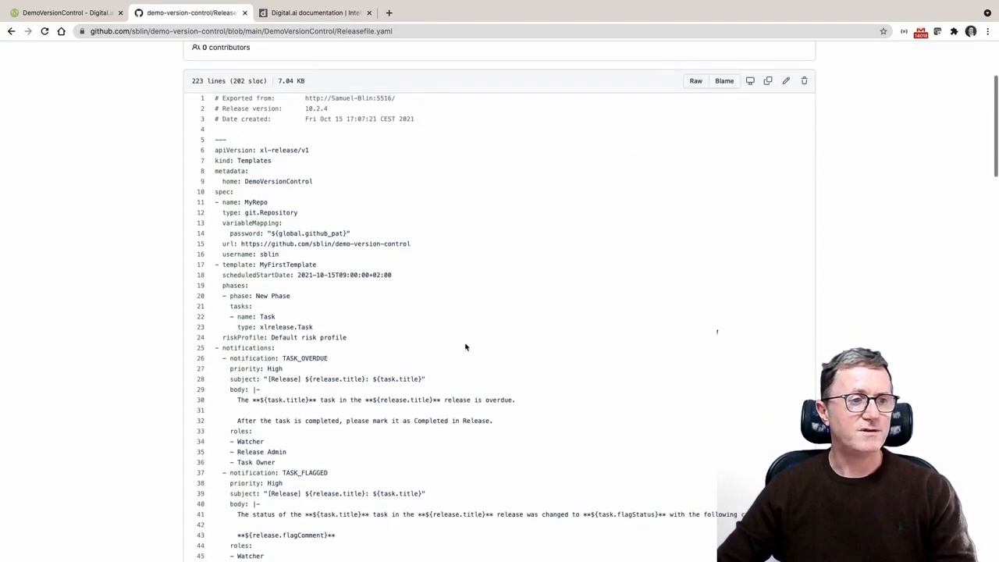
{"action": "scroll", "coordinate": [466, 346], "scroll_direction": "up", "scroll_amount": 3}
{"action": "left_click", "coordinate": [11, 31]}
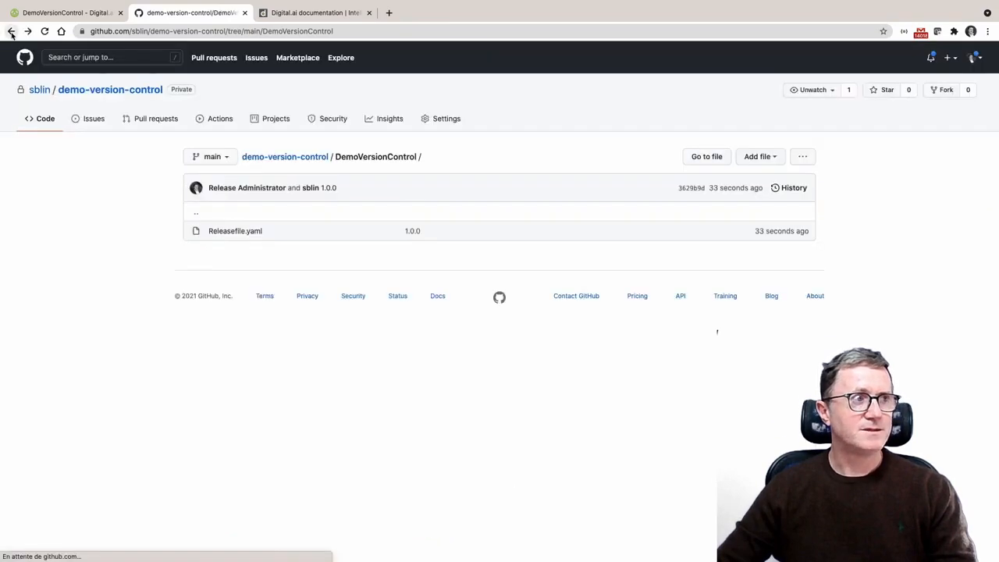
{"action": "left_click", "coordinate": [11, 31]}
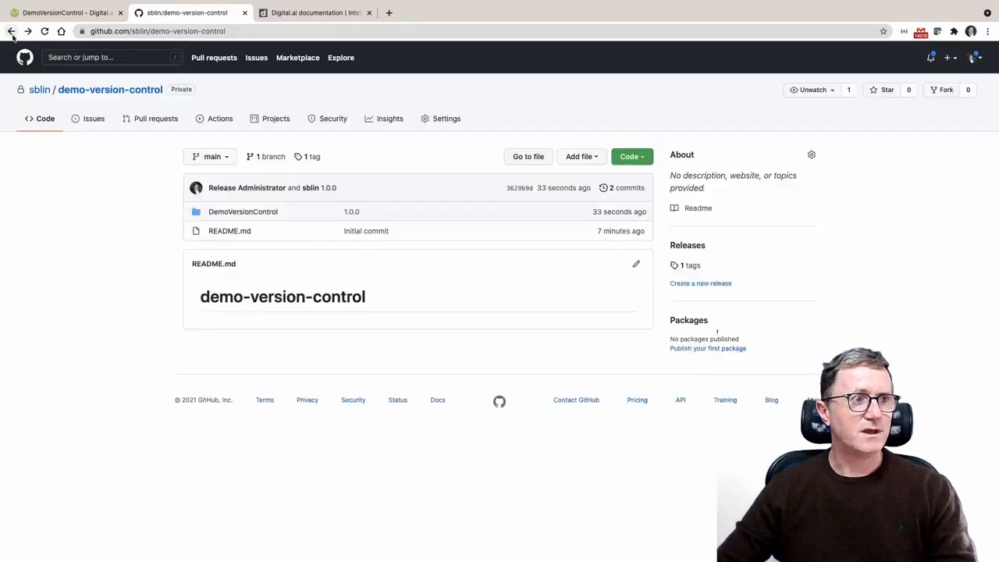
{"action": "left_click", "coordinate": [226, 162]}
{"action": "left_click", "coordinate": [250, 224]}
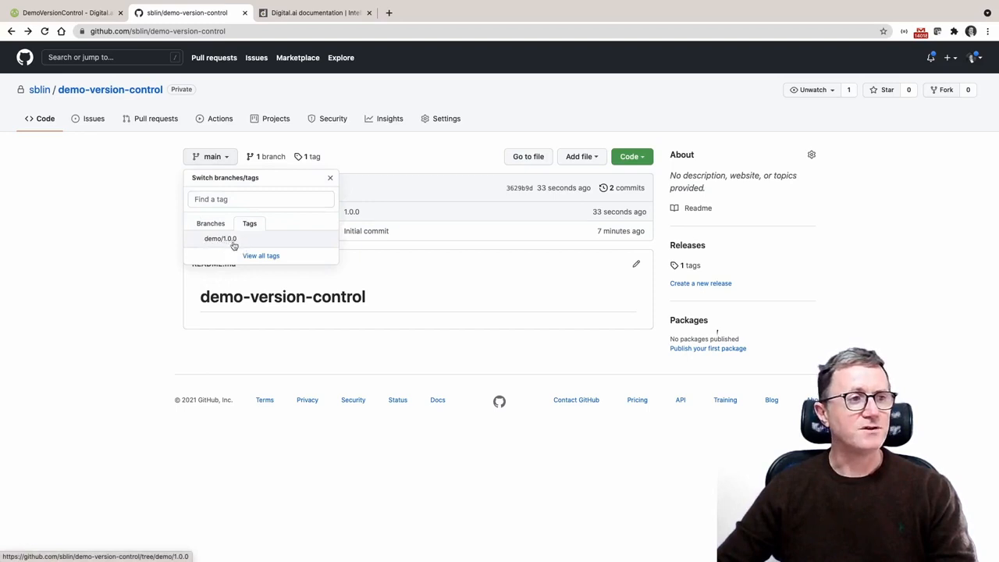
Switch back to Digital.ai Release and rename the task in MyFirstTemplate's New Phase to Task-2
{"action": "left_click", "coordinate": [67, 13]}
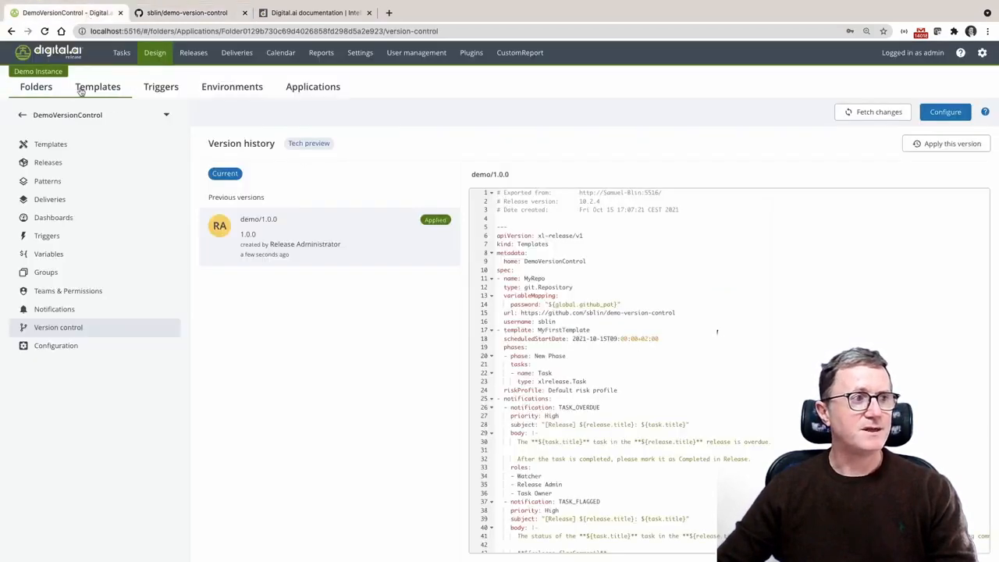
{"action": "left_click", "coordinate": [68, 145]}
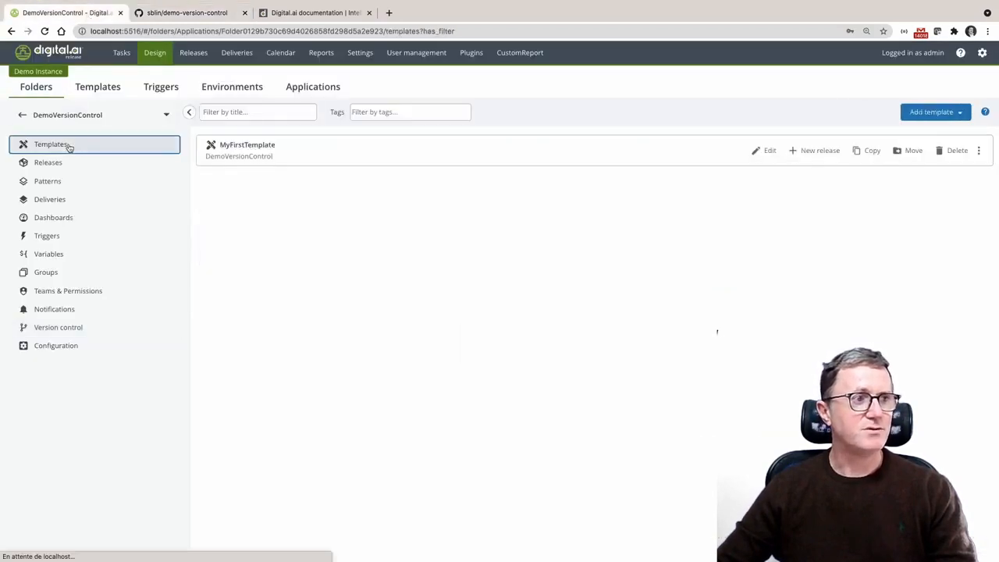
{"action": "left_click", "coordinate": [257, 148]}
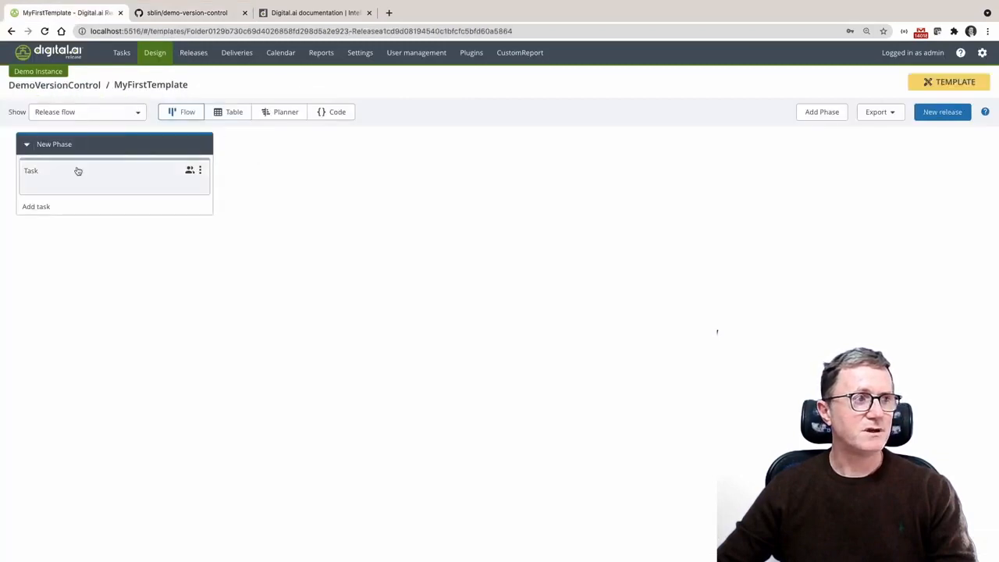
{"action": "left_click", "coordinate": [78, 172]}
{"action": "left_click", "coordinate": [325, 102]}
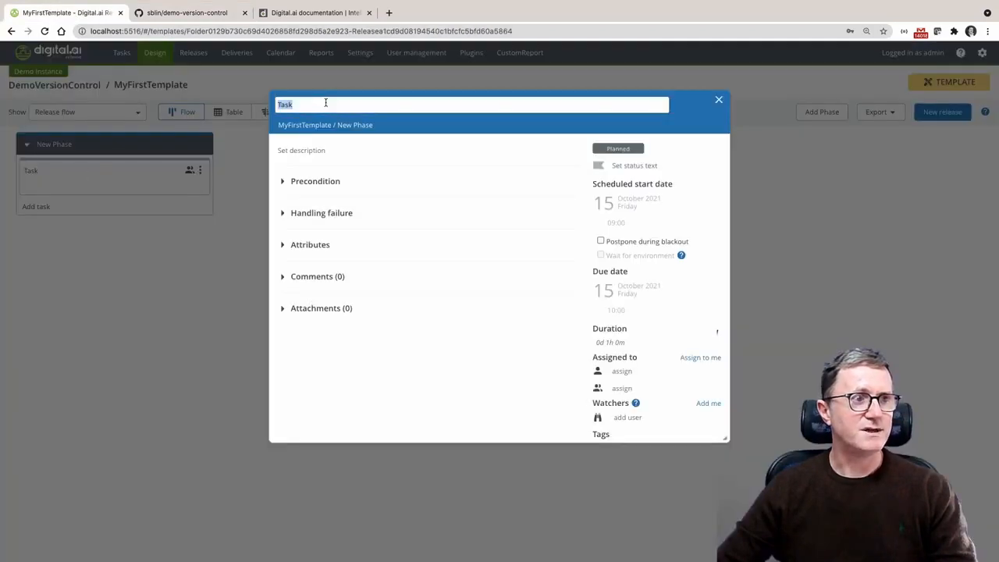
{"action": "type", "text": "-2"}
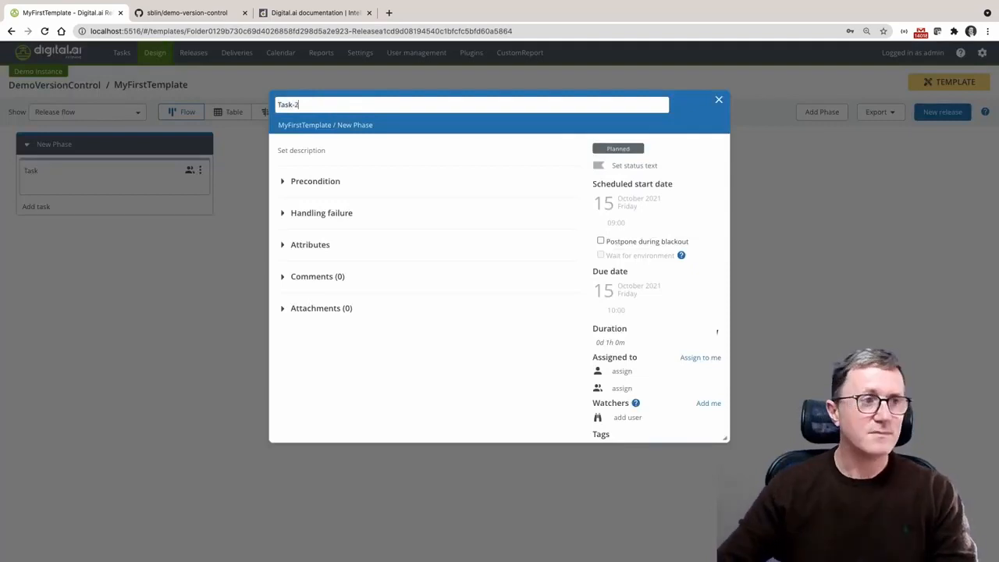
{"action": "left_click", "coordinate": [821, 200]}
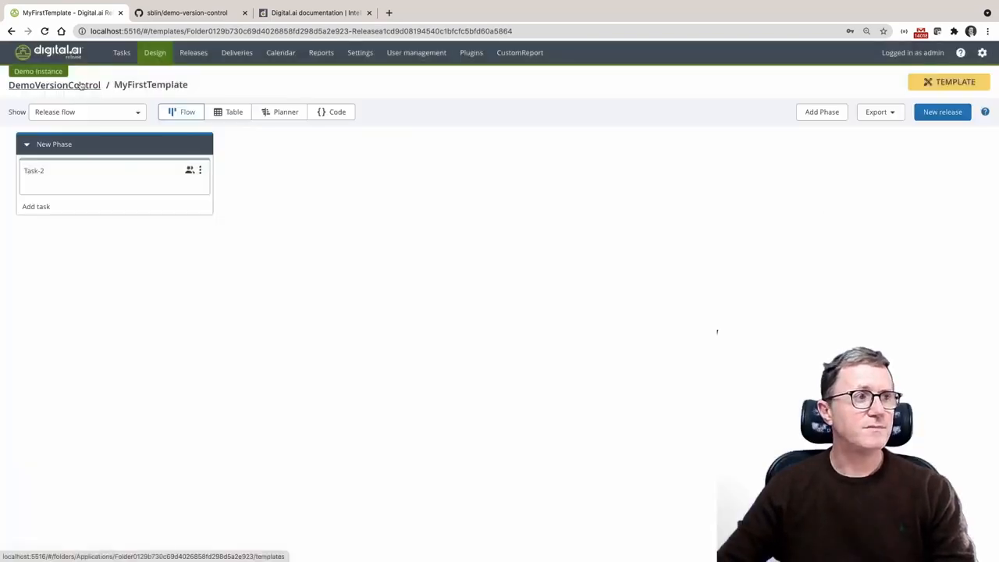
Return to the DemoVersionControl folder's version control and save its current content as a new version named 2.0.0
{"action": "left_click", "coordinate": [87, 90]}
{"action": "left_click", "coordinate": [94, 329]}
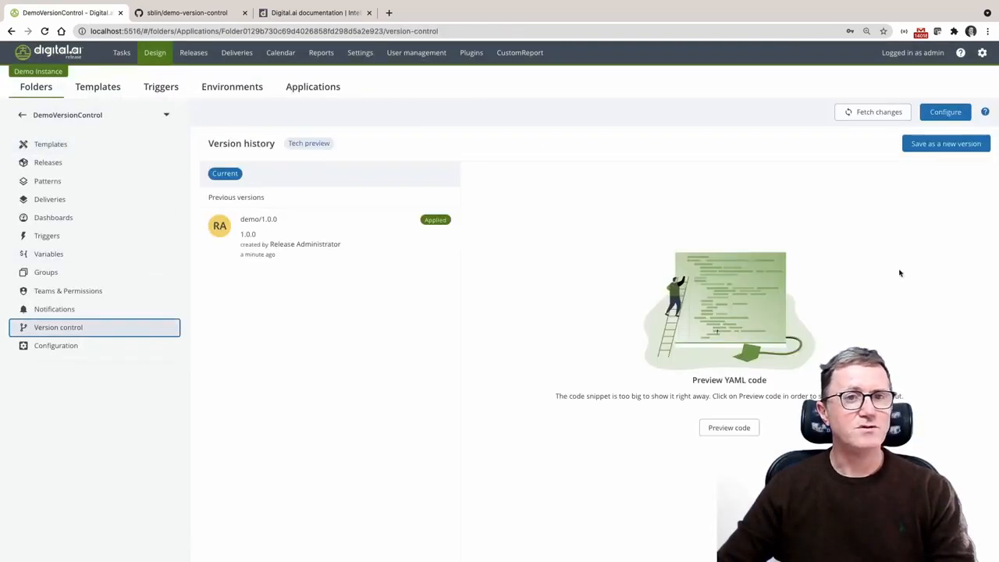
{"action": "left_click", "coordinate": [947, 145]}
{"action": "left_click", "coordinate": [584, 177]}
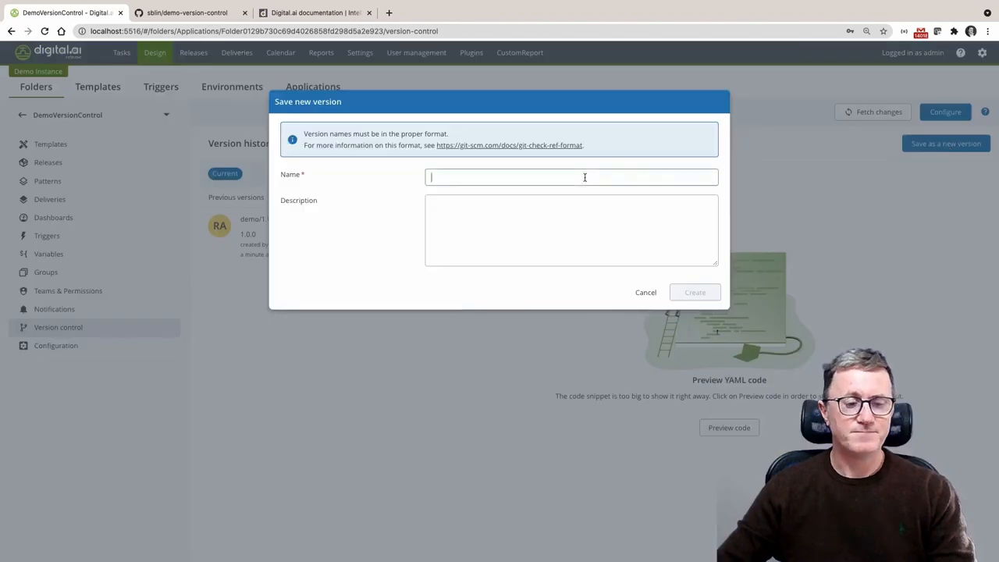
{"action": "type", "text": "2.0.0"}
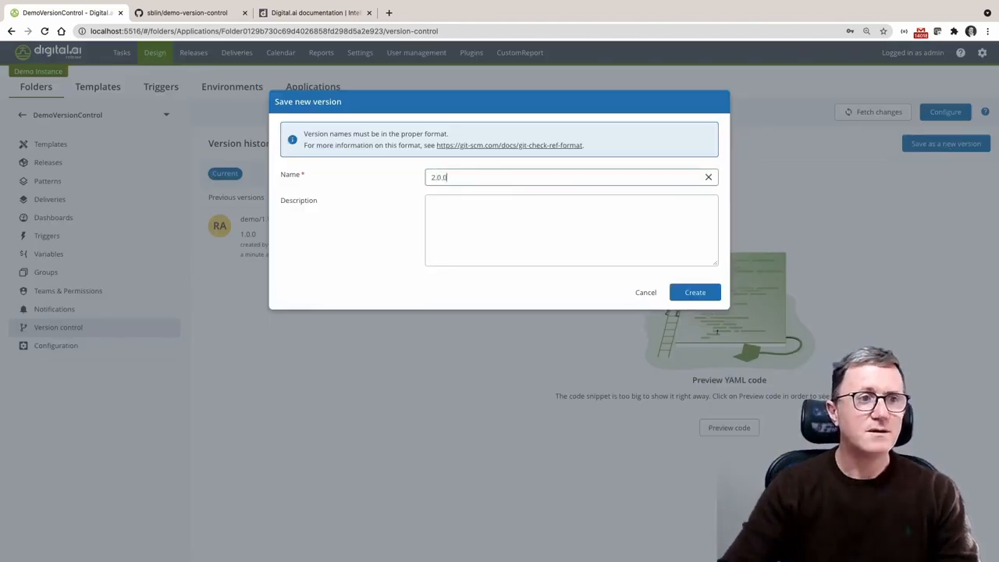
{"action": "left_click", "coordinate": [699, 294]}
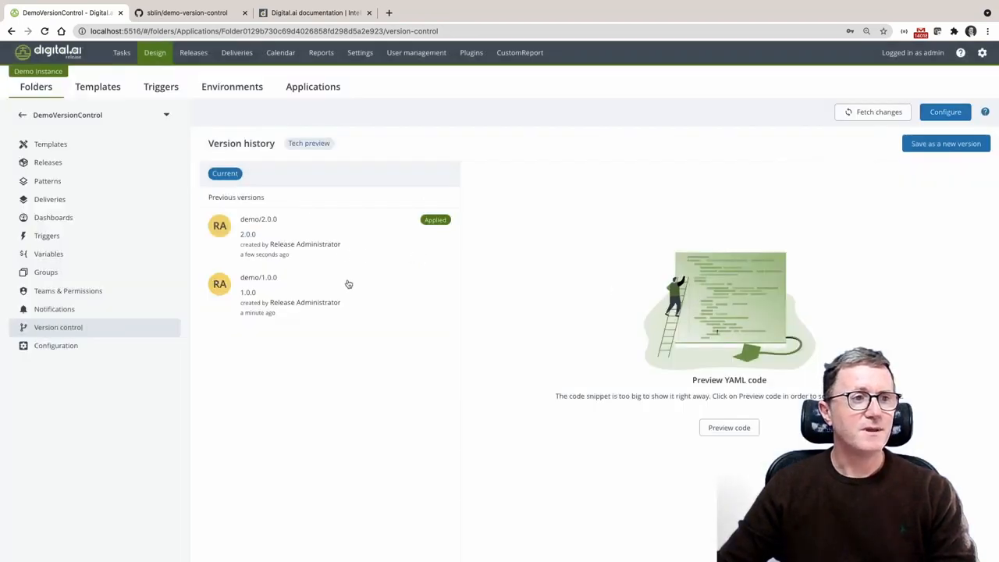
Refresh the demo-version-control repository on GitHub to check for the new version, and return to Digital.ai Release
{"action": "left_click", "coordinate": [183, 13]}
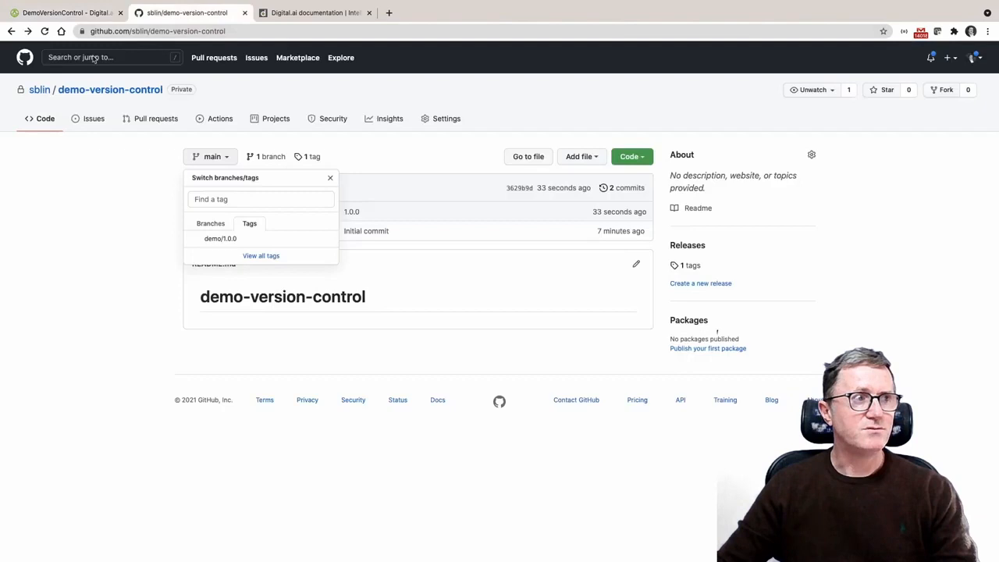
{"action": "left_click", "coordinate": [45, 31]}
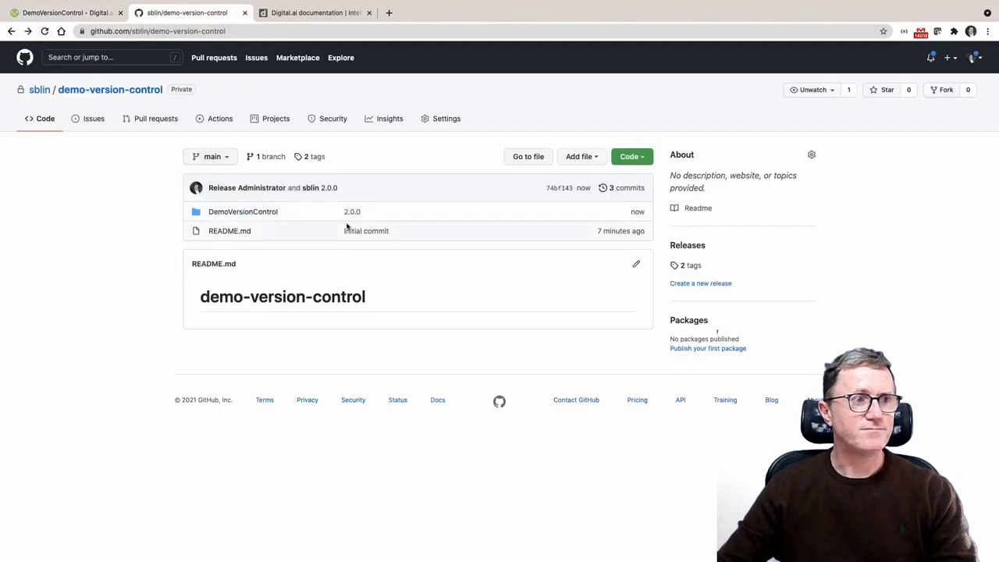
{"action": "left_click", "coordinate": [85, 18]}
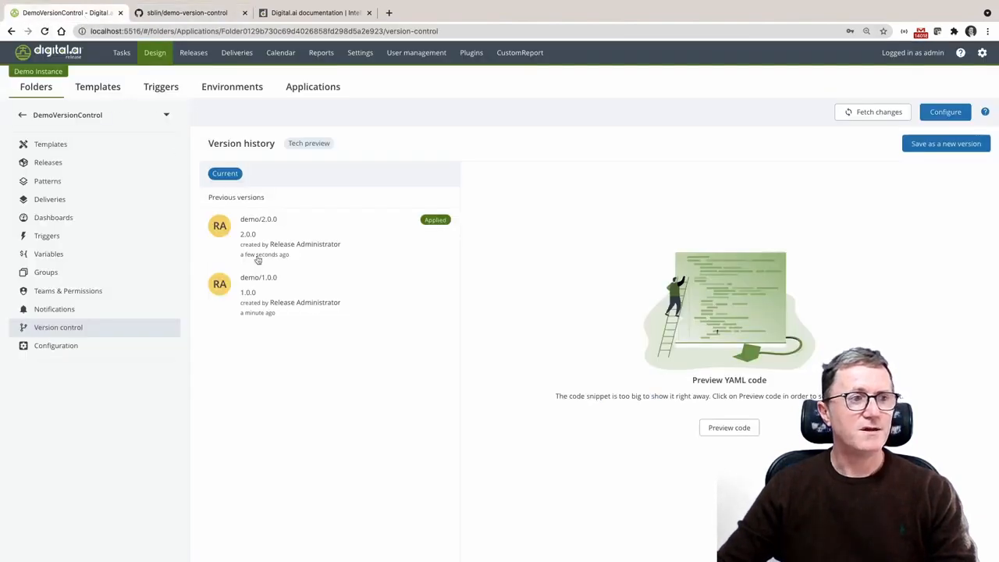
Apply the previous version demo/1.0.0 to the DemoVersionControl folder
{"action": "left_click", "coordinate": [274, 281]}
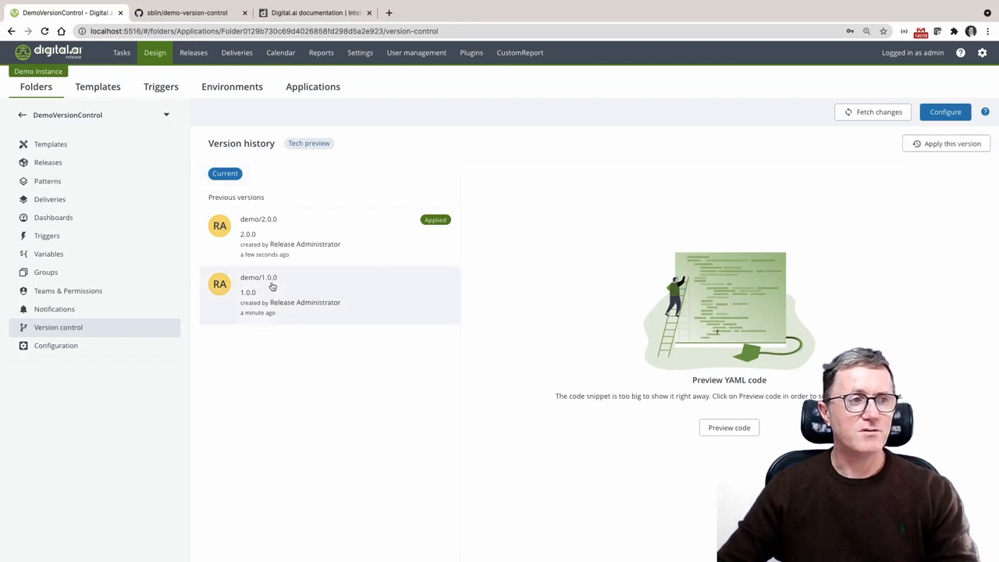
{"action": "left_click", "coordinate": [938, 146]}
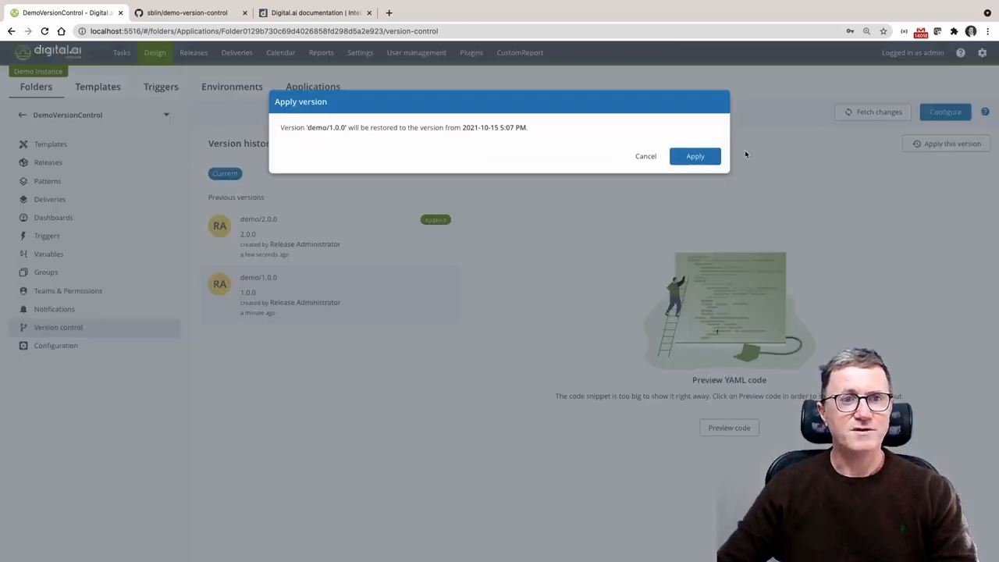
{"action": "left_click", "coordinate": [707, 159]}
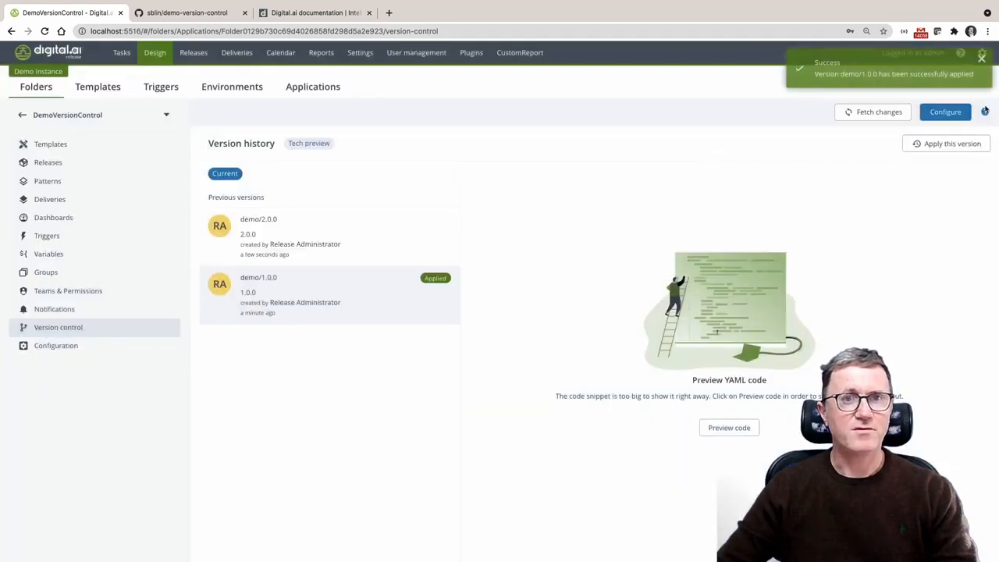
Open MyFirstTemplate to check the task name in New Phase, and go back to the DemoVersionControl folder
{"action": "left_click", "coordinate": [85, 149]}
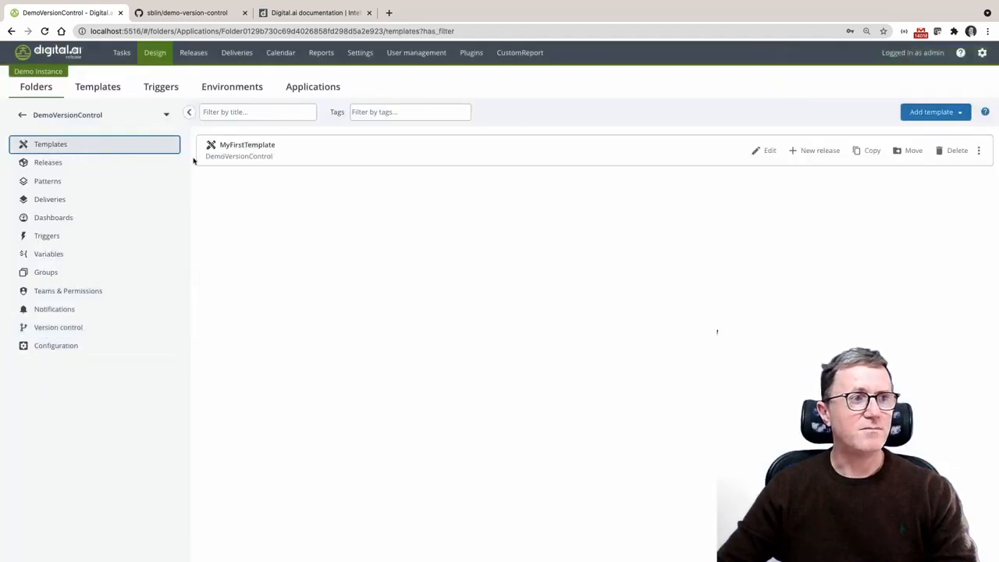
{"action": "left_click", "coordinate": [251, 146]}
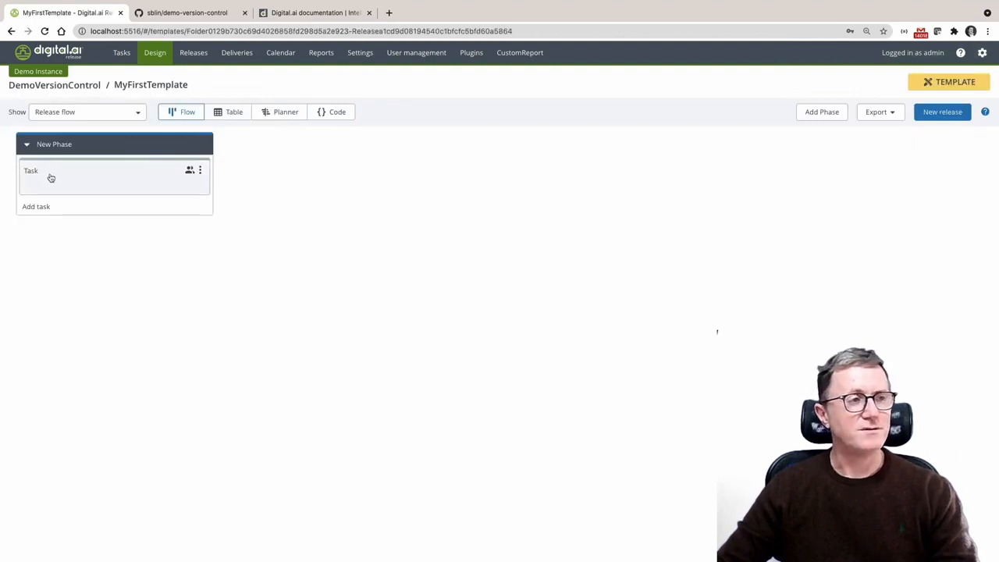
{"action": "left_click", "coordinate": [55, 85]}
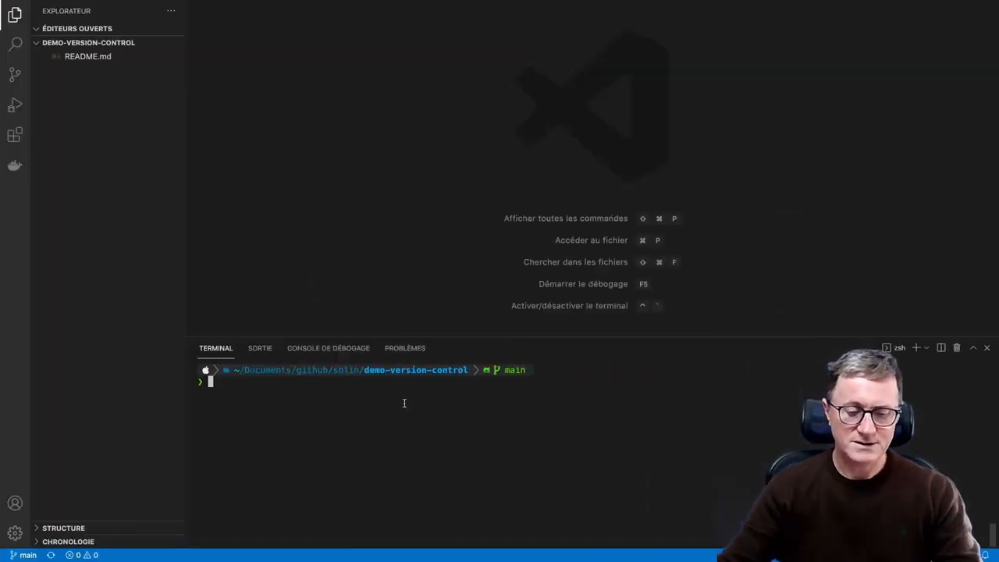
In VS Code, run git pull on the demo-version-control repository and open Releasefile.yaml from the DemoVersionControl folder
{"action": "type", "text": "git"}
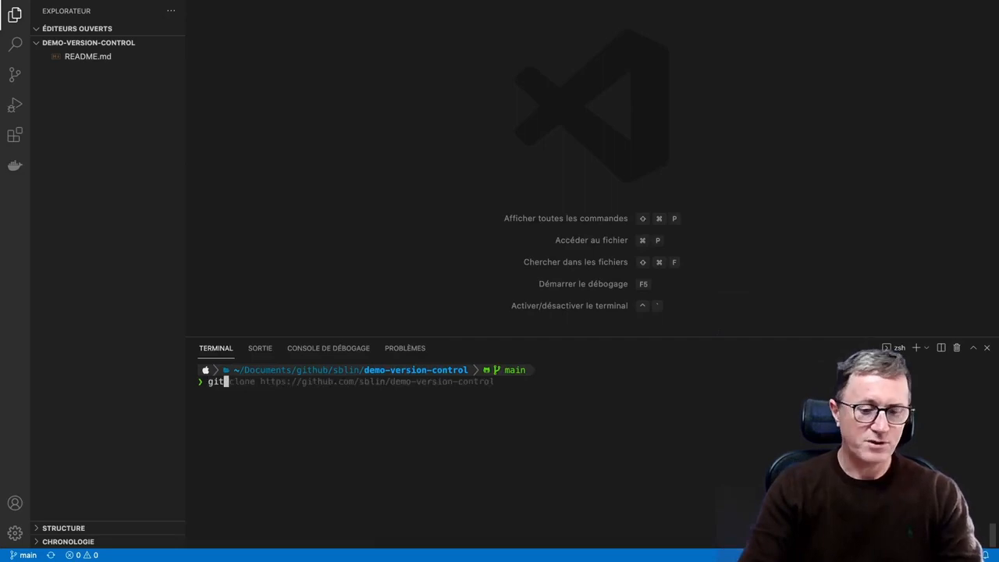
{"action": "type", "text": " pull"}
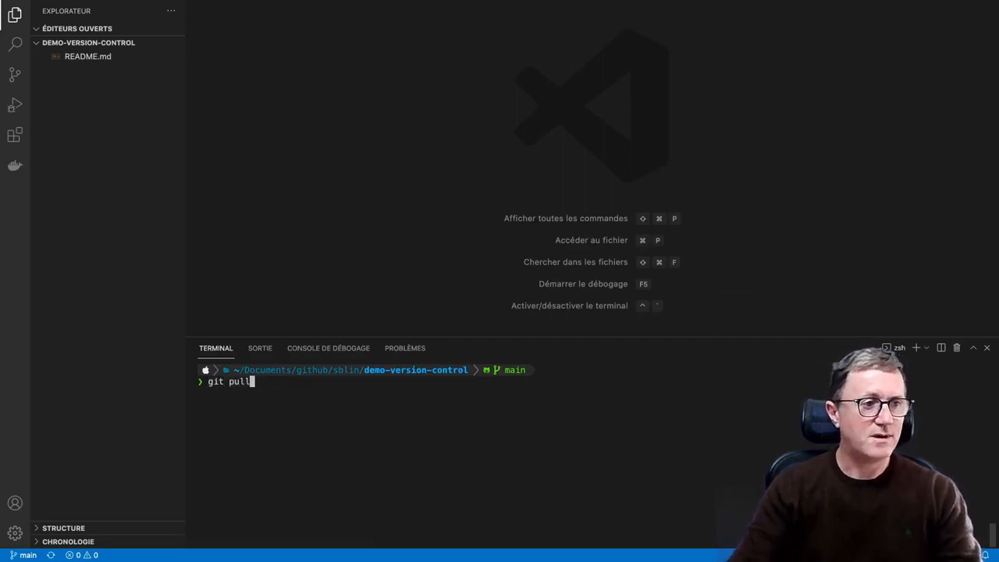
{"action": "key", "text": "Return"}
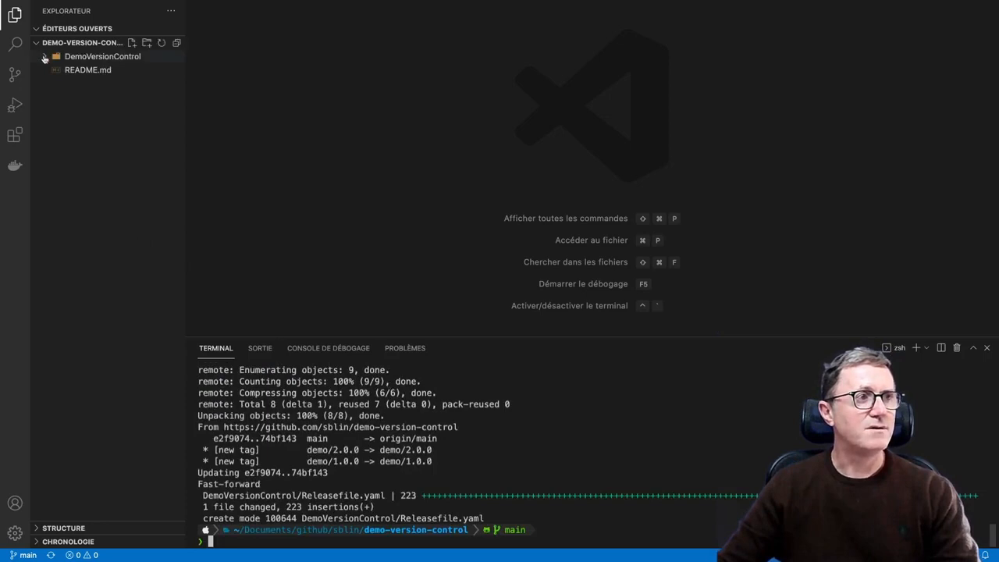
{"action": "left_click", "coordinate": [45, 58]}
{"action": "left_click", "coordinate": [101, 70]}
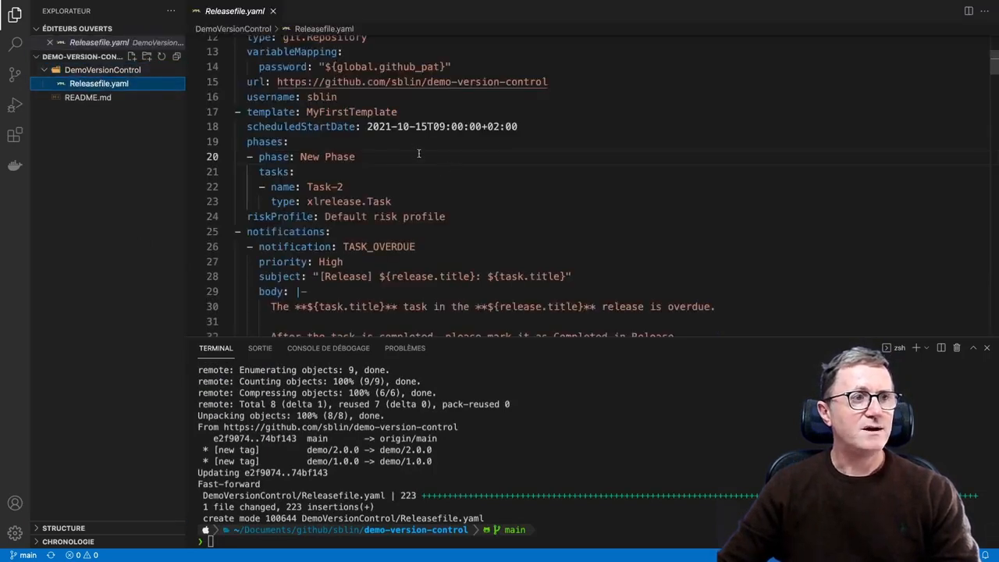
Rename MyFirstTemplate's phase to New Phase Name in Releasefile.yaml and save the file
{"action": "left_click", "coordinate": [379, 156]}
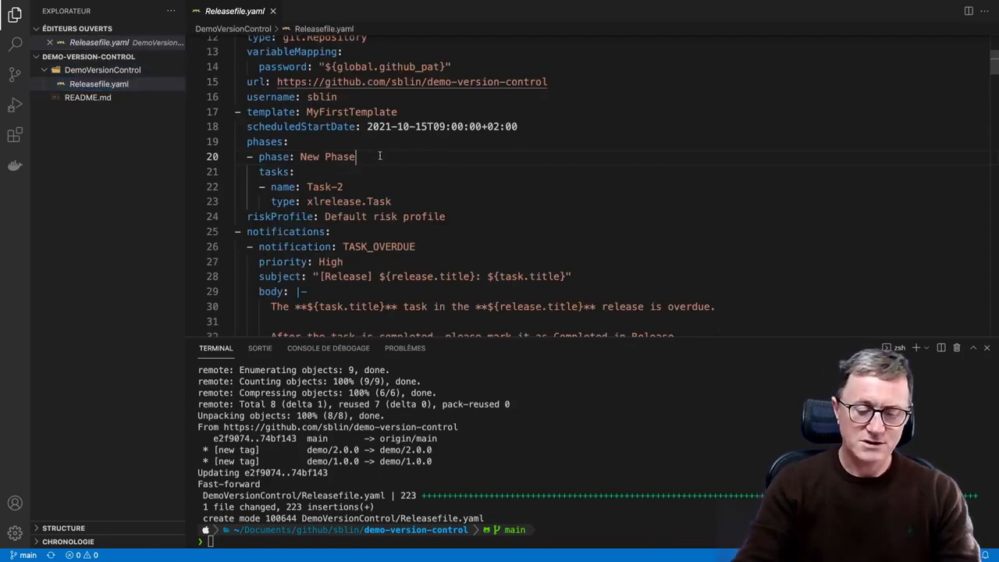
{"action": "type", "text": "Na"}
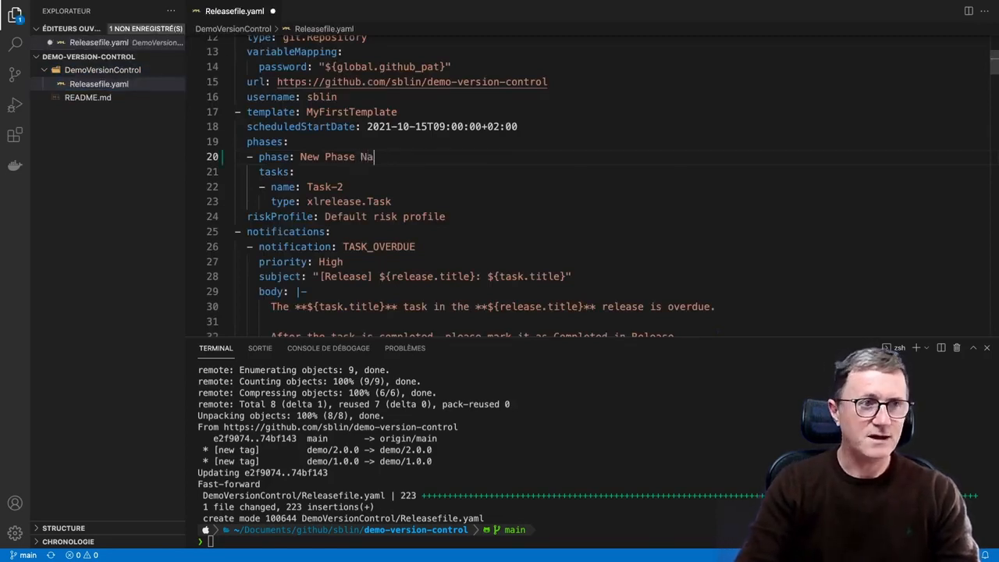
{"action": "type", "text": "me"}
{"action": "key", "text": "super+s"}
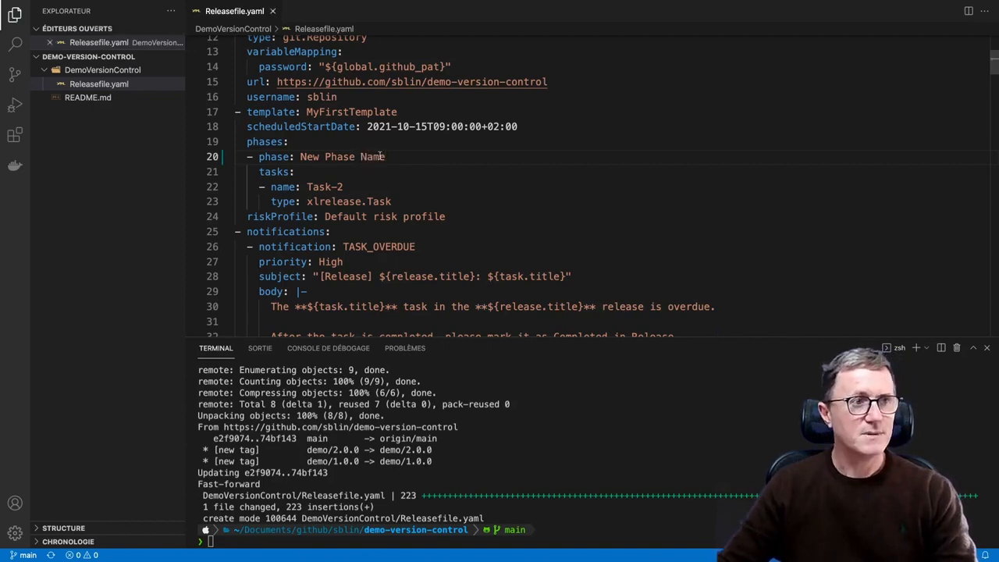
Stage all changes in the local repository with git add
{"action": "left_click", "coordinate": [554, 412]}
{"action": "type", "text": "git "}
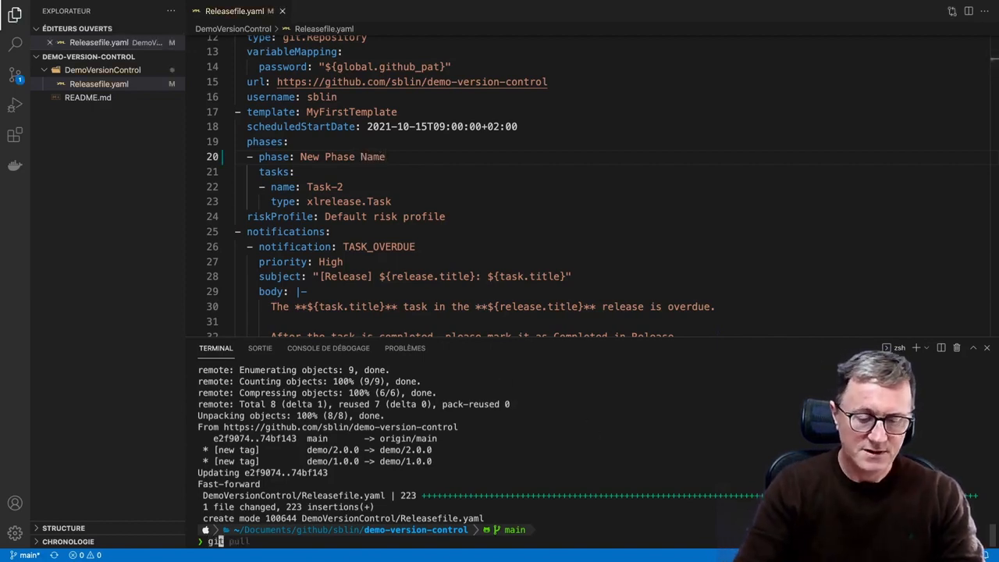
{"action": "type", "text": "add"}
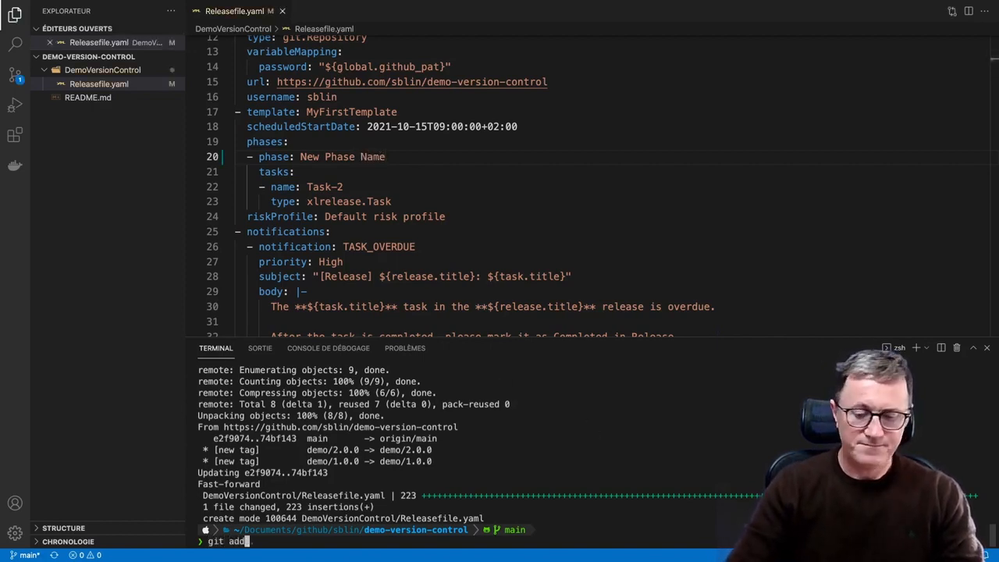
{"action": "type", "text": " ."}
{"action": "key", "text": "Return"}
Commit the staged changes in the local repository with the message 'Change the phase name'
{"action": "type", "text": "git "}
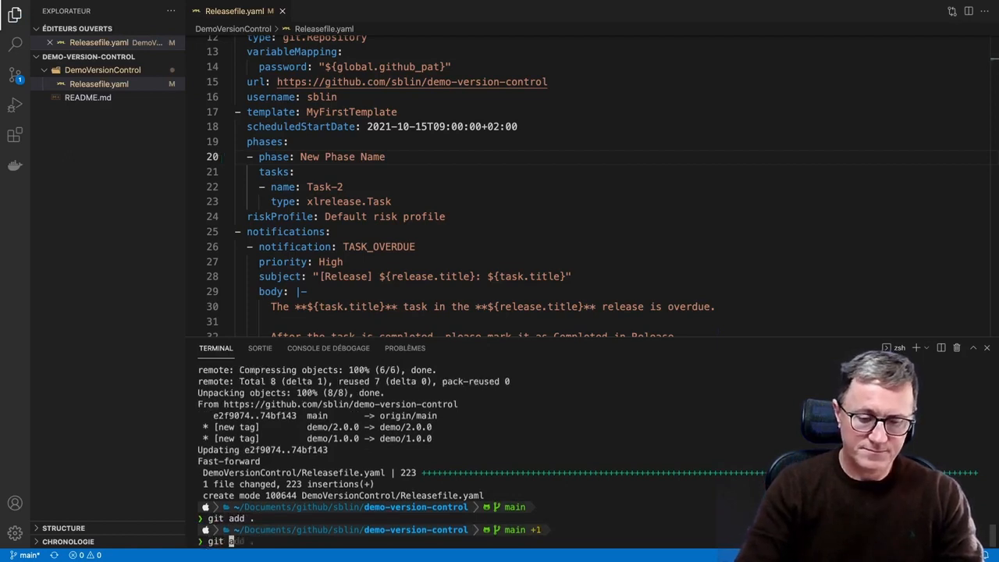
{"action": "type", "text": "commit -m 'Change the task name'"}
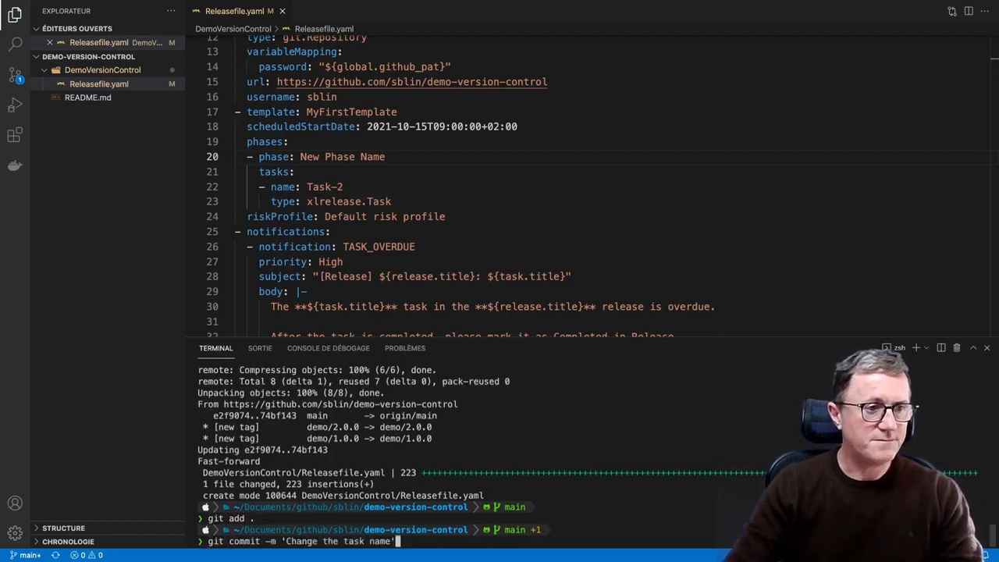
{"action": "key", "text": "Left"}
{"action": "key", "text": "Left"}
{"action": "key", "text": "Left"}
{"action": "key", "text": "Left"}
{"action": "key", "text": "Left"}
{"action": "key", "text": "BackSpace"}
{"action": "key", "text": "BackSpace"}
{"action": "key", "text": "BackSpace"}
{"action": "key", "text": "BackSpace"}
{"action": "key", "text": "BackSpace"}
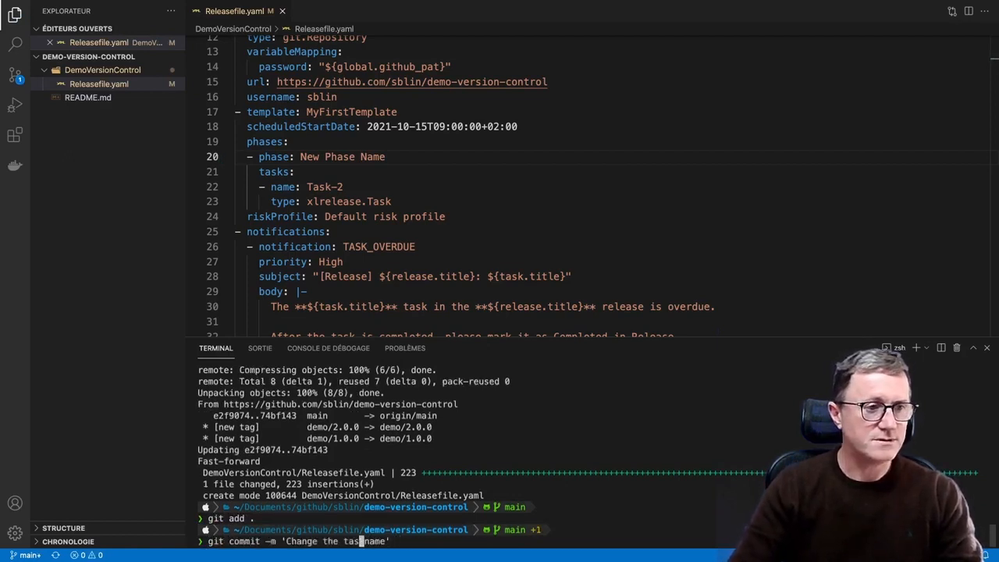
{"action": "type", "text": "phase"}
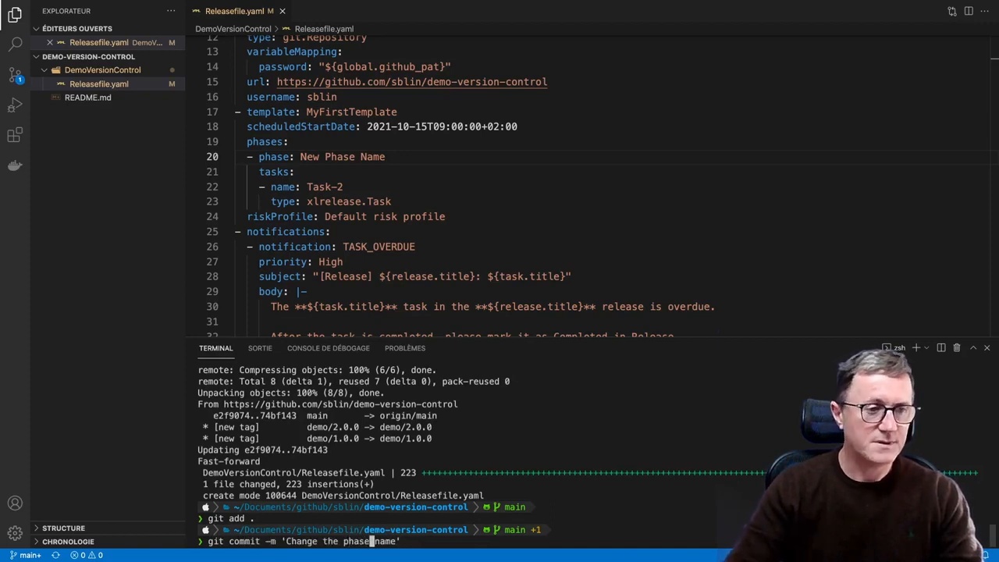
{"action": "key", "text": "Return"}
Push the local commit to the remote repository with git push origin main
{"action": "type", "text": "git"}
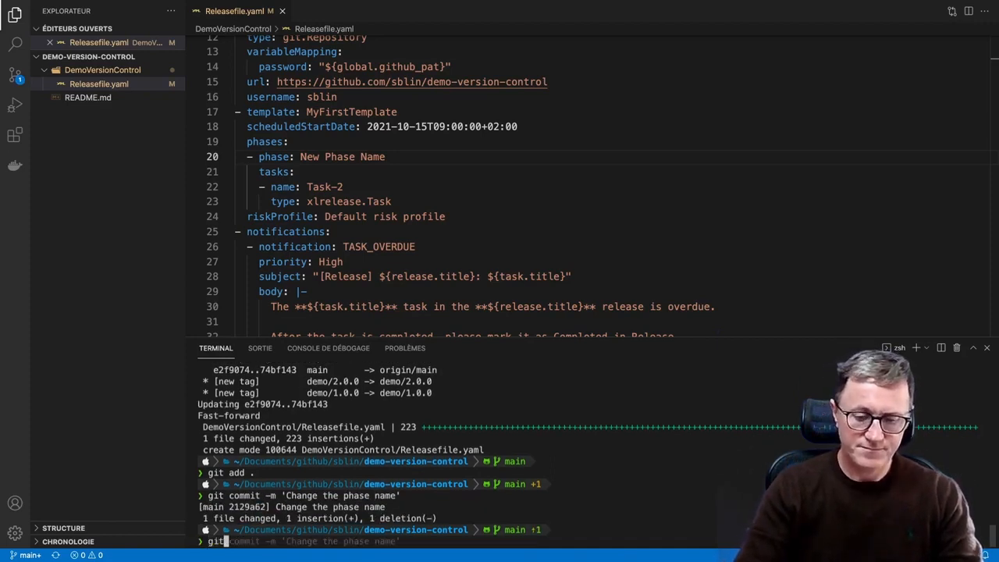
{"action": "type", "text": " push origin main"}
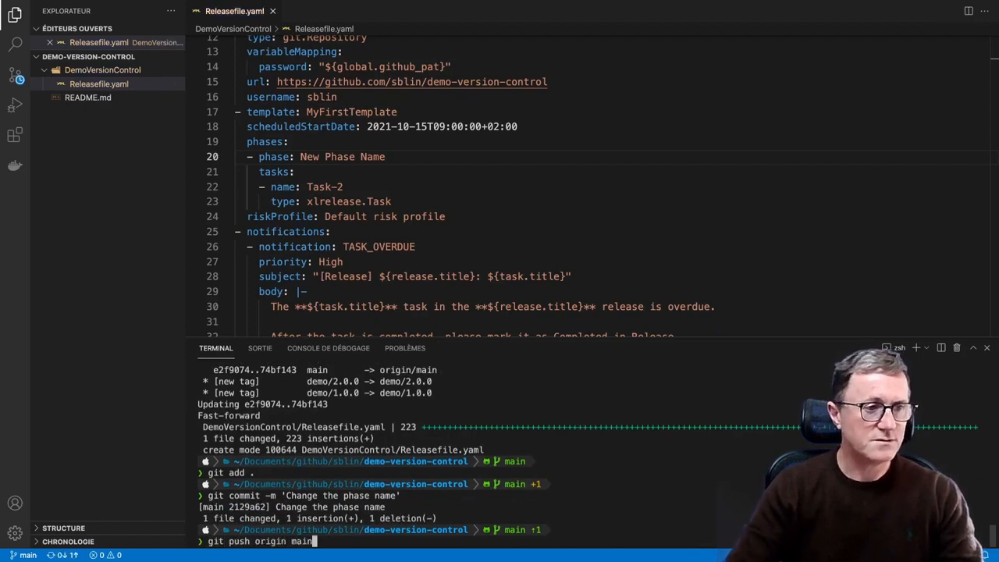
{"action": "key", "text": "Return"}
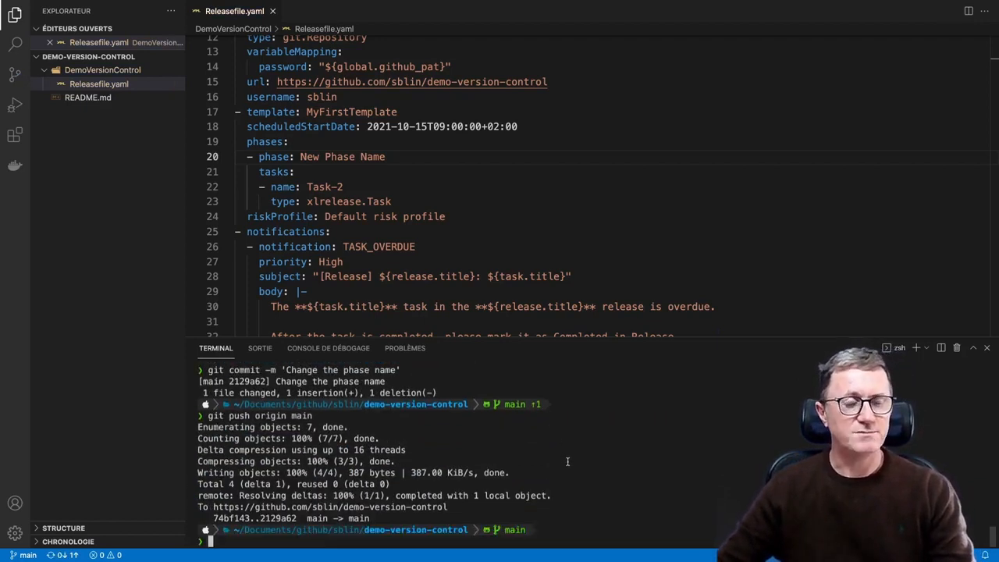
Reload the demo-version-control repository on GitHub to check its latest commit, and open the DemoVersionControl folder's version history in Digital.ai Release
{"action": "key", "text": "ctrl+Left"}
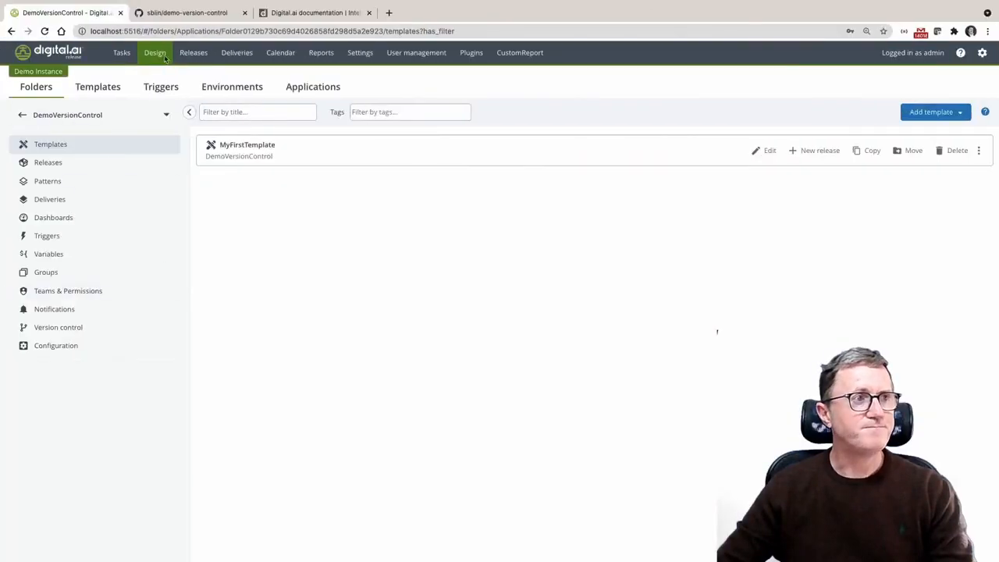
{"action": "left_click", "coordinate": [179, 15]}
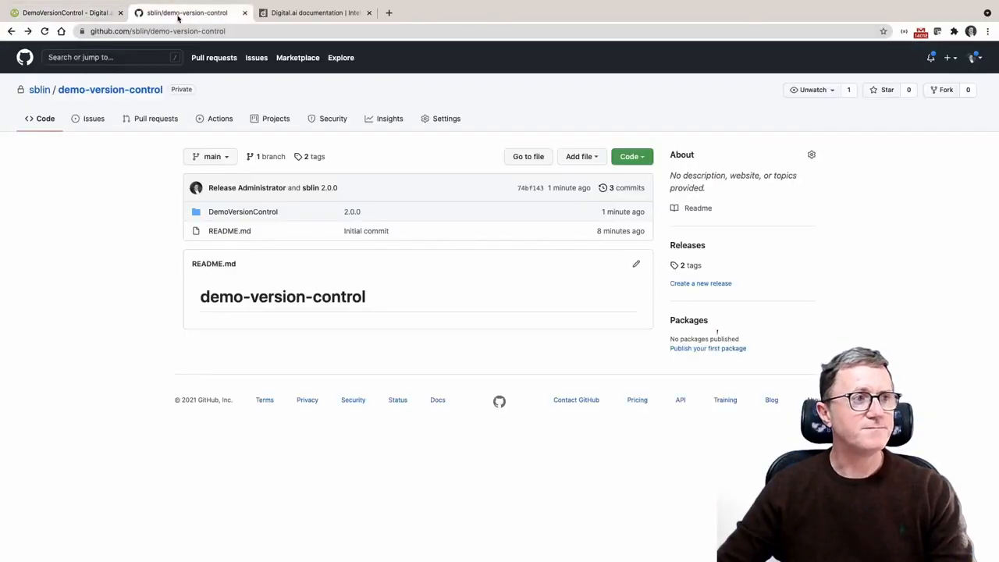
{"action": "left_click", "coordinate": [44, 31]}
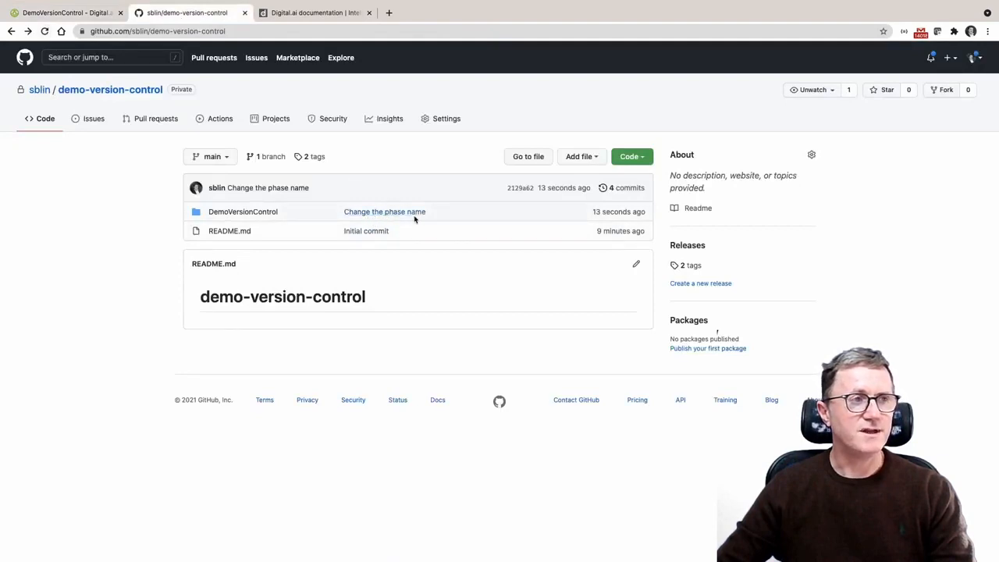
{"action": "left_click", "coordinate": [87, 14]}
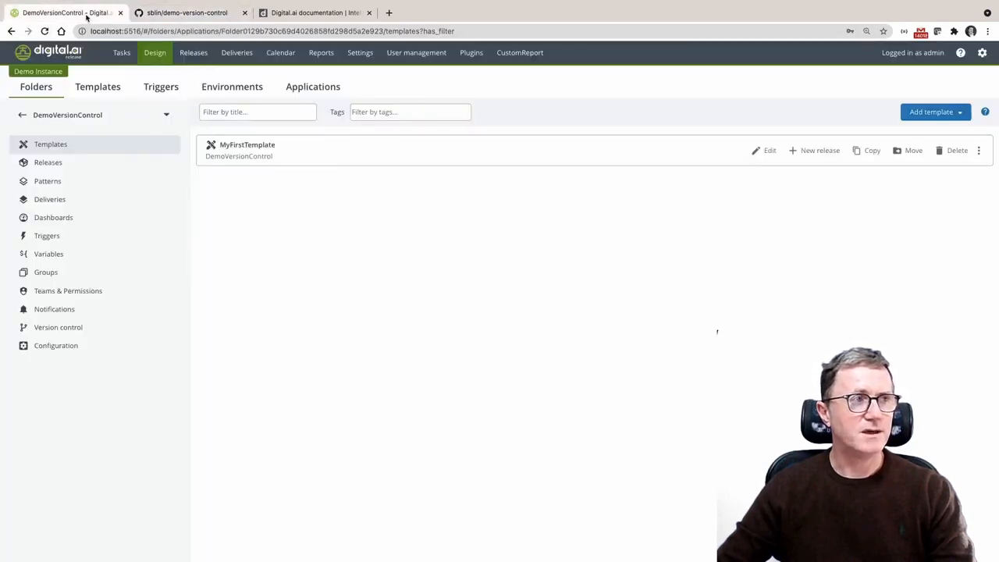
{"action": "left_click", "coordinate": [86, 329]}
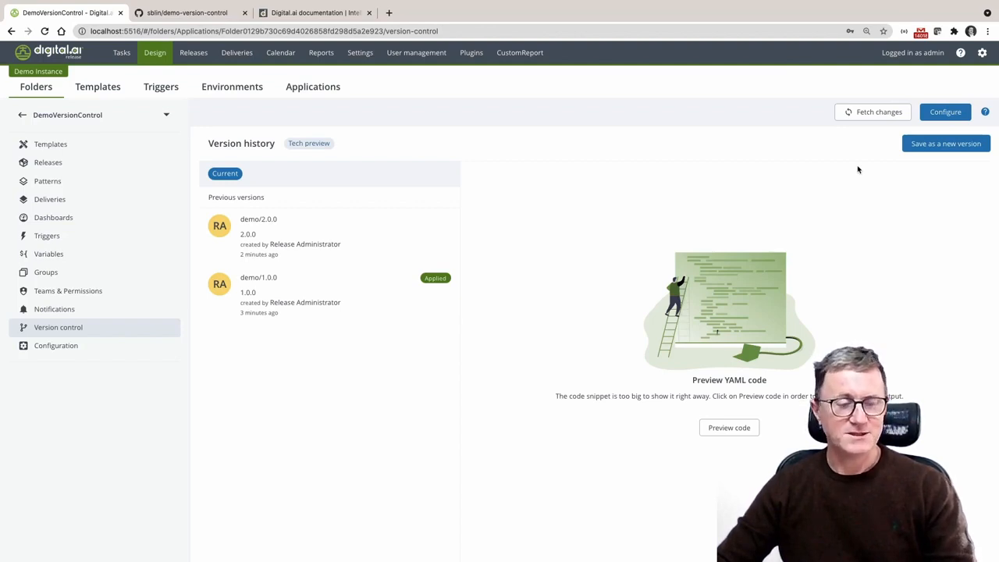
In the VS Code terminal, tag the latest commit as 'Demo/3.0.0' with git tag
{"action": "key", "text": "super+Tab"}
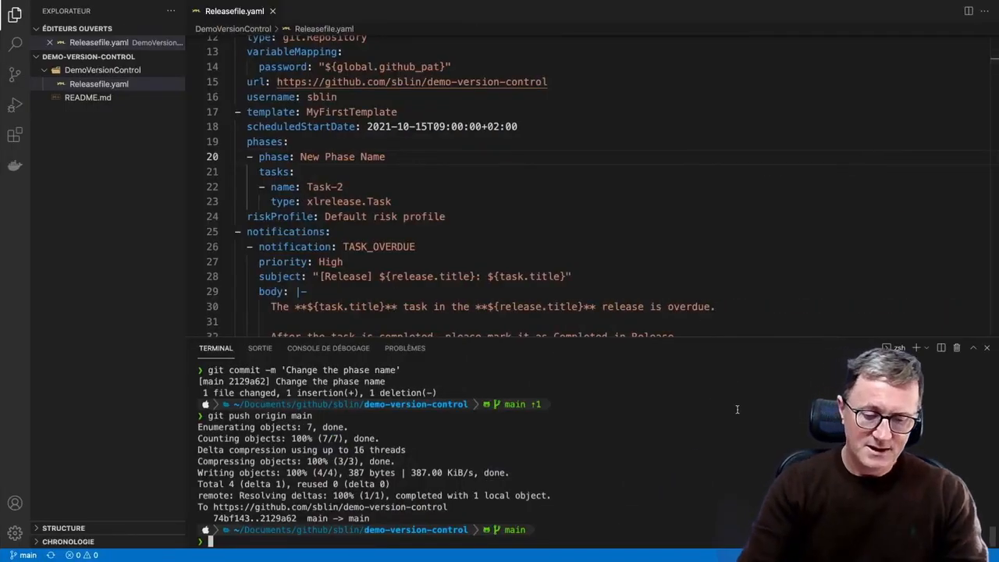
{"action": "type", "text": "git tag"}
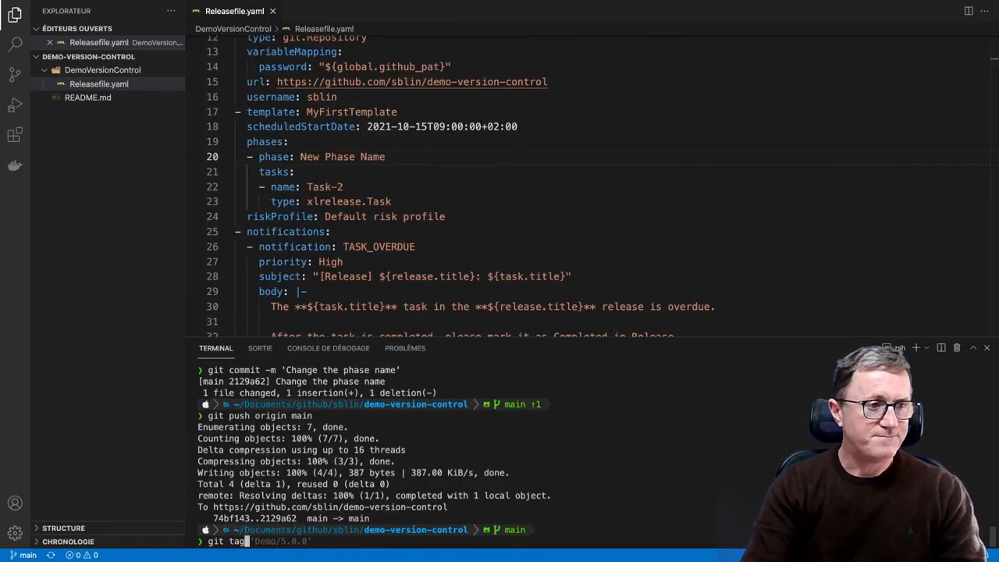
{"action": "key", "text": "Right"}
{"action": "key", "text": "Left"}
{"action": "key", "text": "Left"}
{"action": "key", "text": "Left"}
{"action": "key", "text": "Left"}
{"action": "key", "text": "Left"}
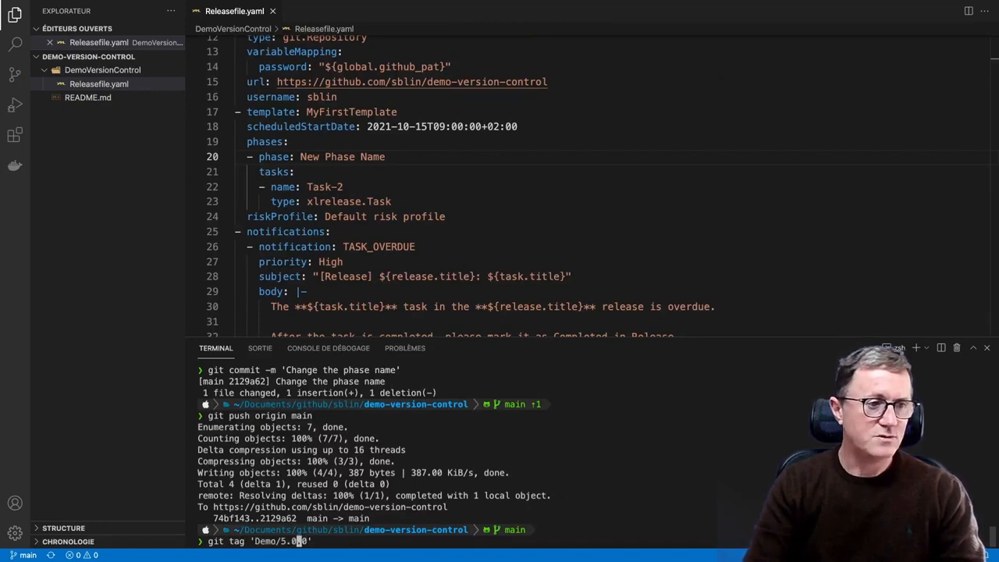
{"action": "key", "text": "BackSpace"}
{"action": "type", "text": "3"}
{"action": "key", "text": "Right"}
{"action": "key", "text": "Right"}
{"action": "key", "text": "Right"}
{"action": "key", "text": "Right"}
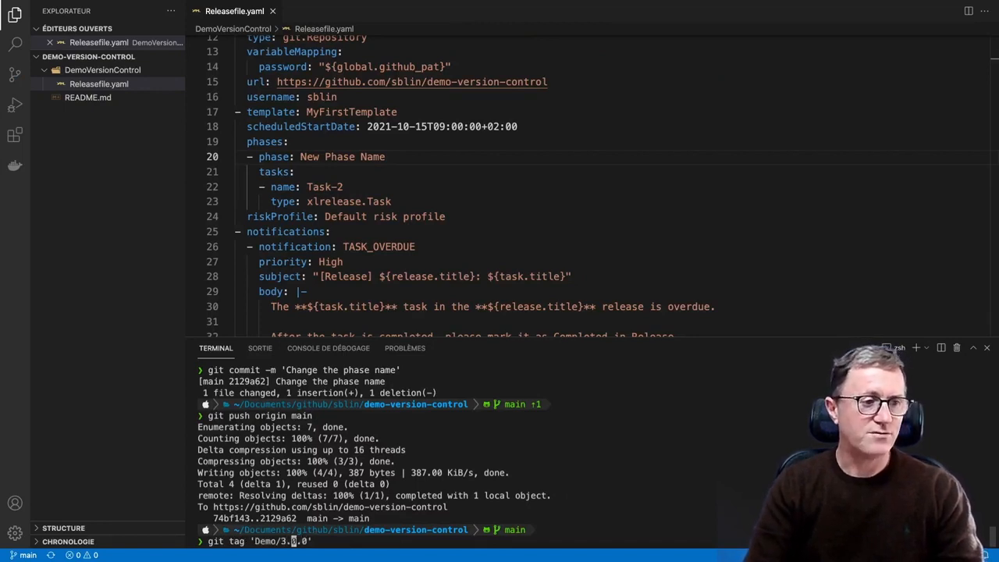
{"action": "key", "text": "Return"}
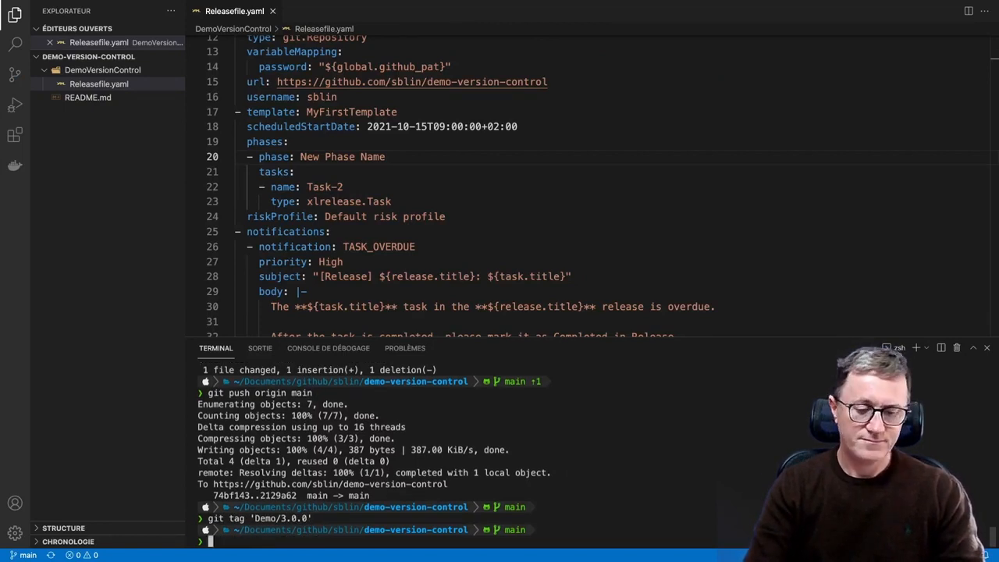
Push the new tag to the remote repository with git push --tags
{"action": "type", "text": "git pus"}
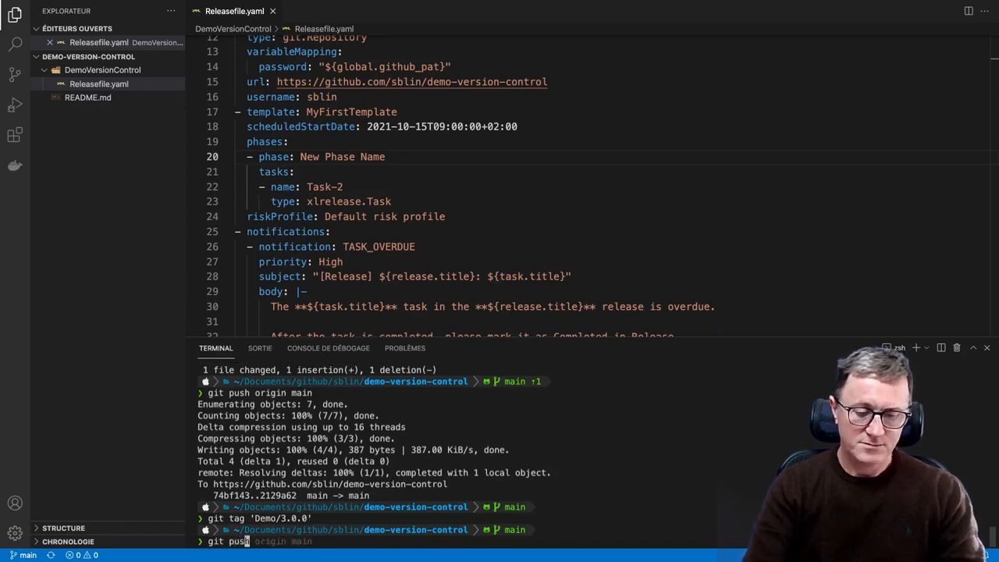
{"action": "type", "text": "h --tags"}
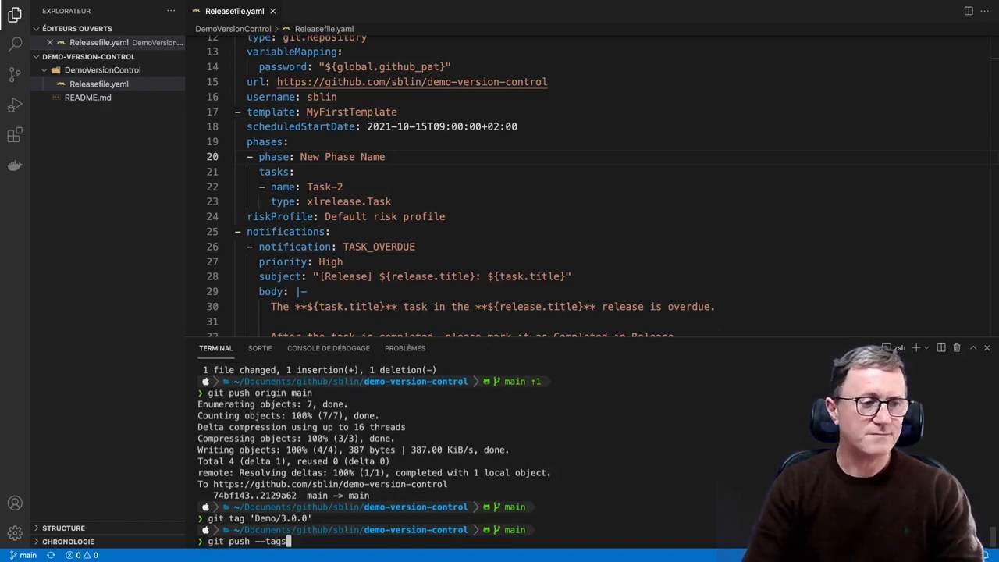
{"action": "key", "text": "Return"}
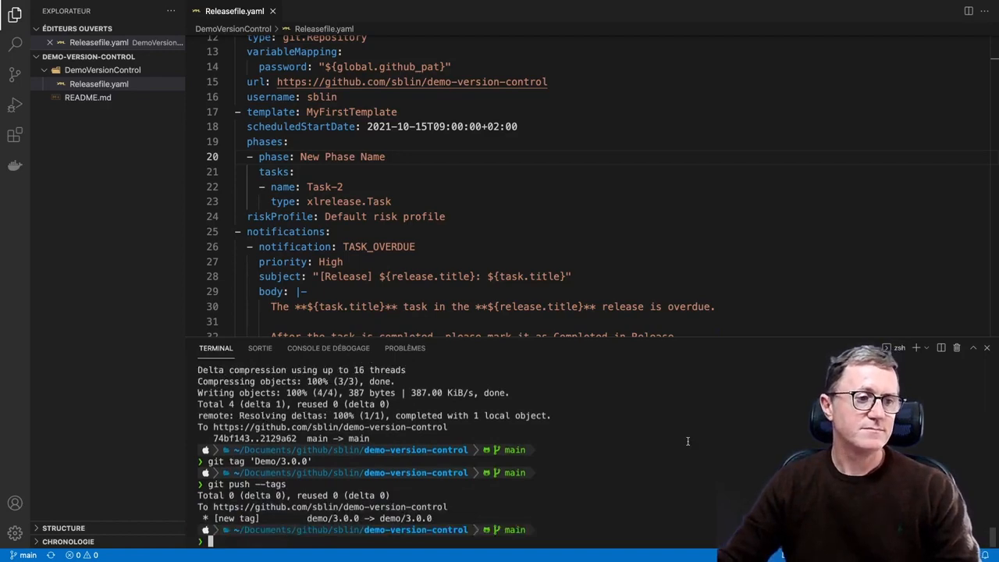
Reload the demo-version-control repository on GitHub in the browser and check its list of tags
{"action": "key", "text": "super+Tab"}
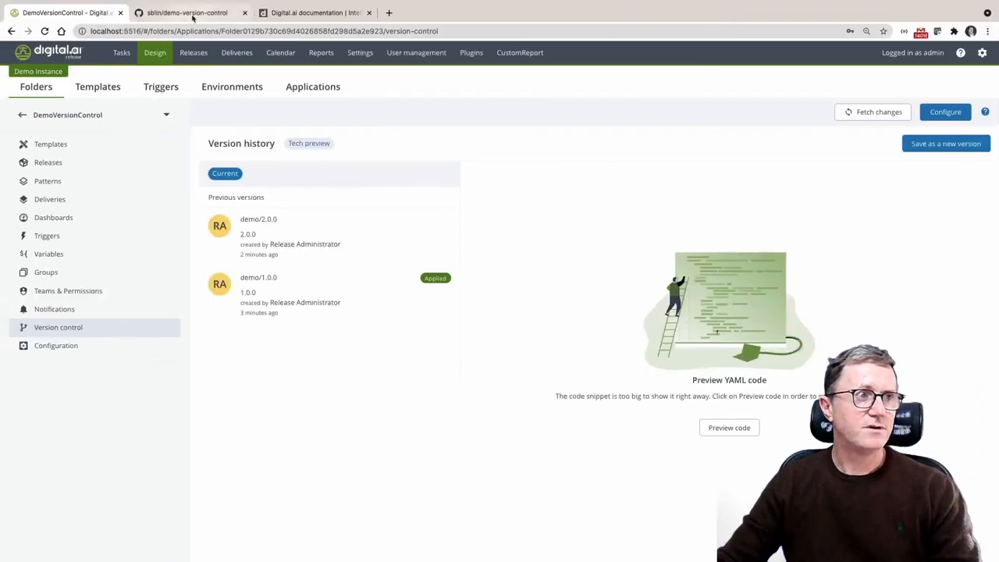
{"action": "left_click", "coordinate": [190, 13]}
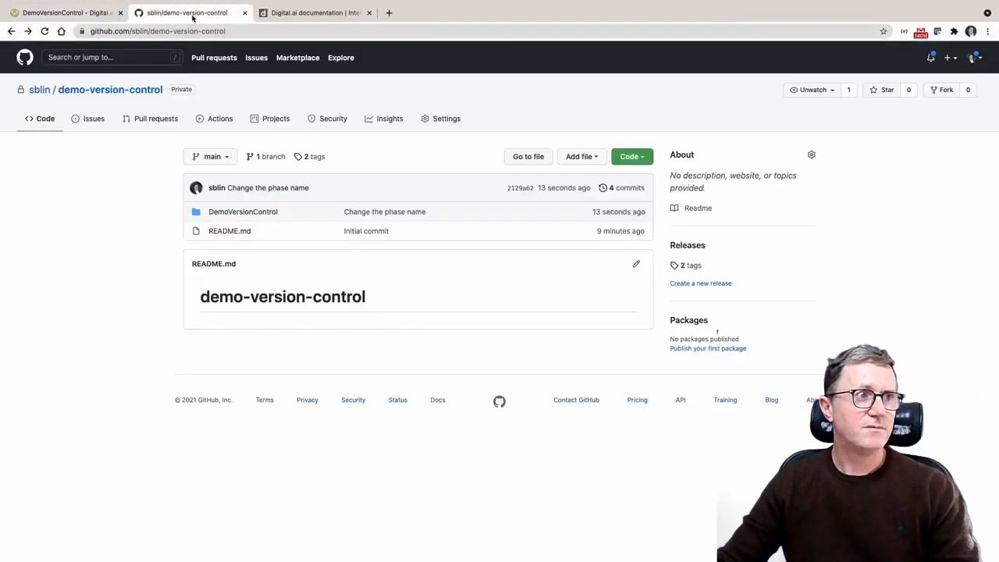
{"action": "left_click", "coordinate": [44, 31]}
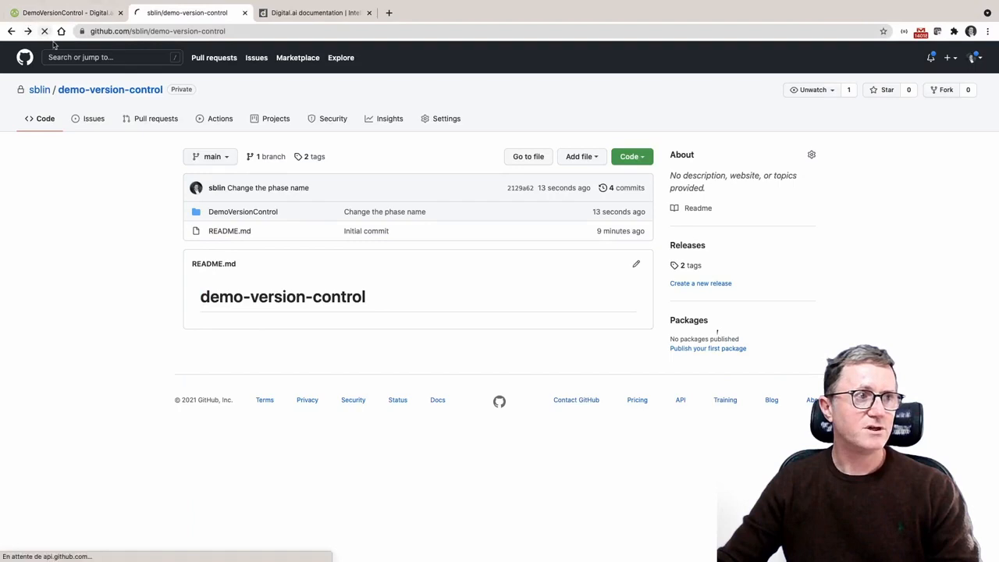
{"action": "left_click", "coordinate": [227, 157]}
{"action": "left_click", "coordinate": [249, 224]}
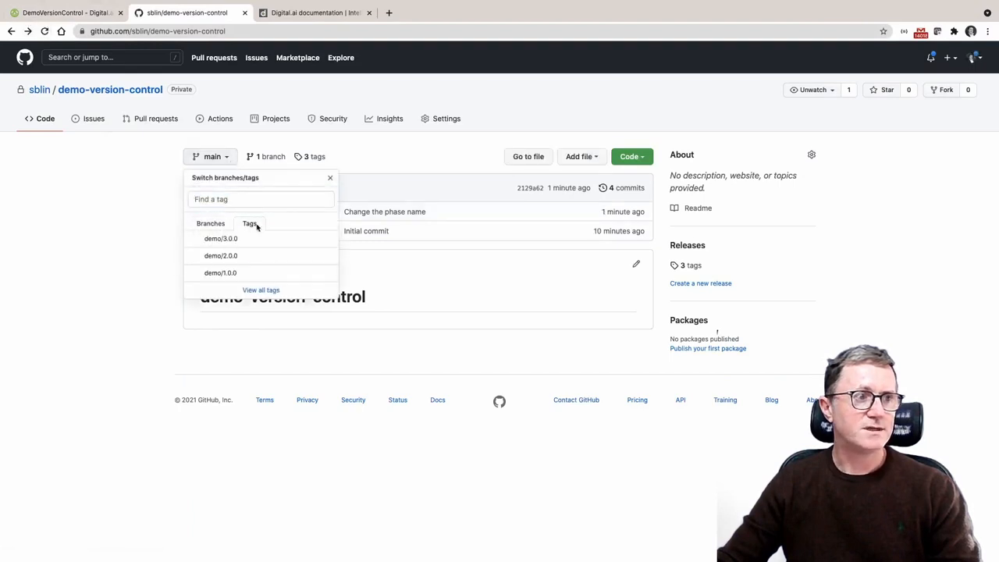
{"action": "left_click", "coordinate": [121, 196]}
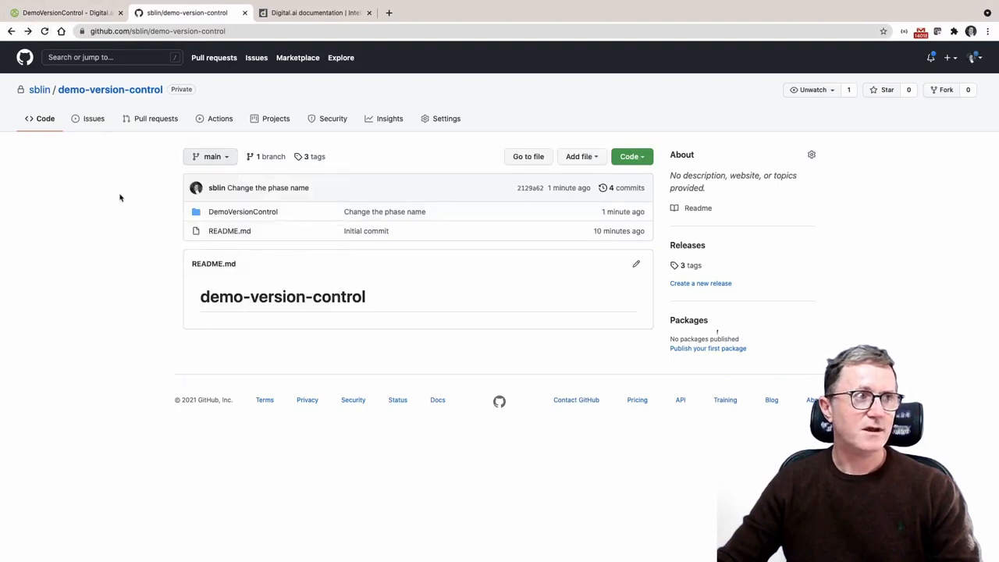
In Digital.ai Release, fetch the DemoVersionControl folder's changes from Git and apply version demo/3.0.0
{"action": "left_click", "coordinate": [72, 14]}
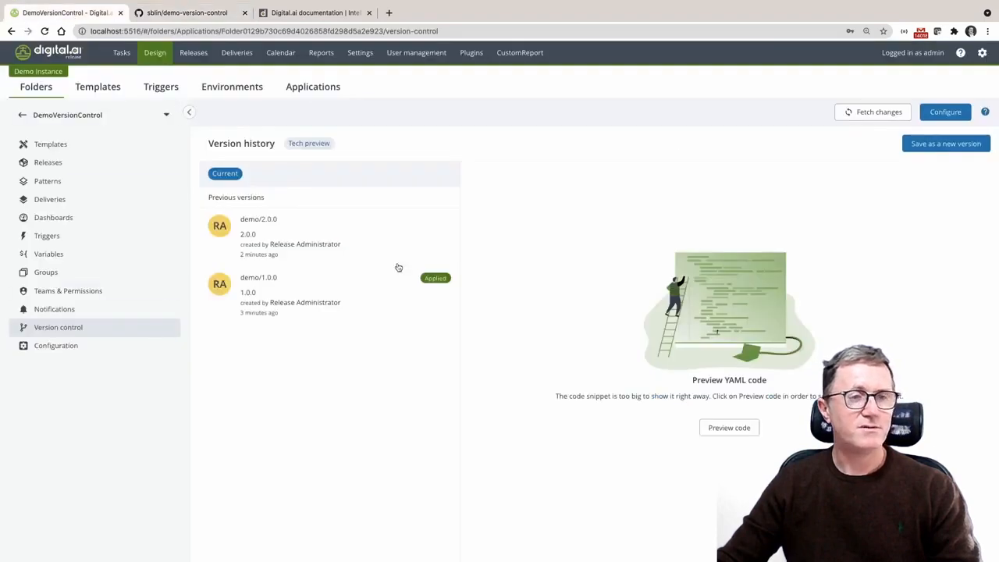
{"action": "left_click", "coordinate": [885, 116]}
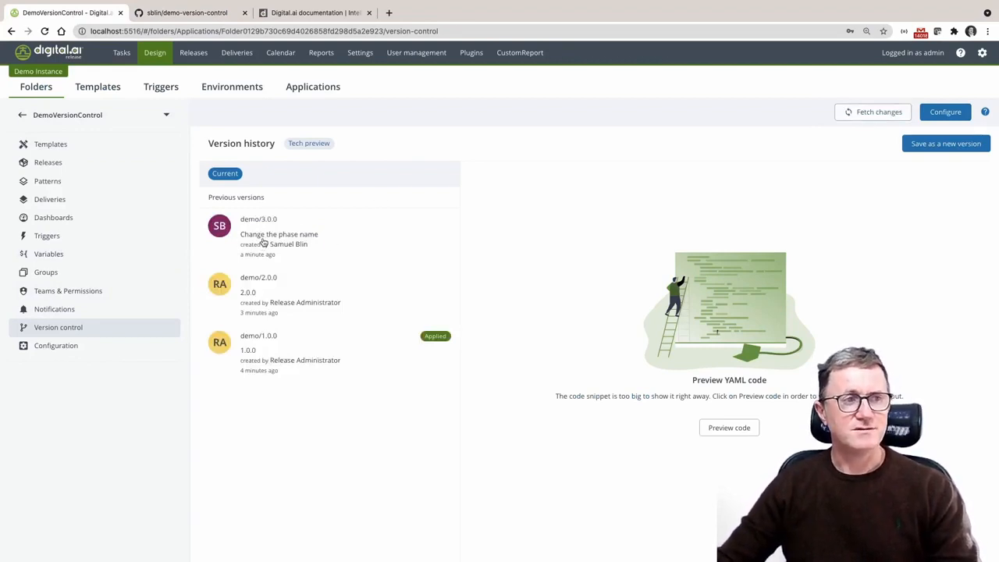
{"action": "left_click", "coordinate": [285, 240]}
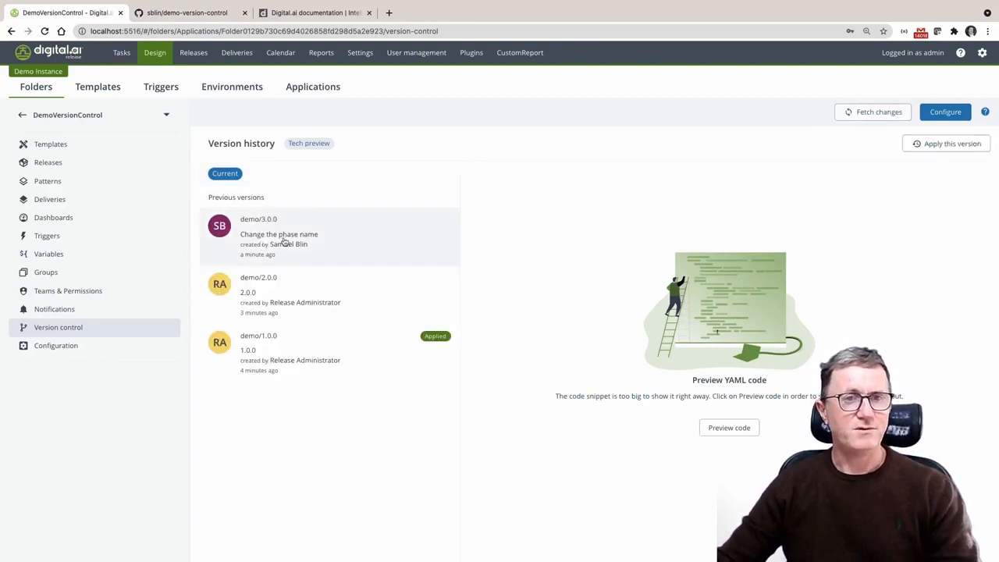
{"action": "left_click", "coordinate": [949, 146]}
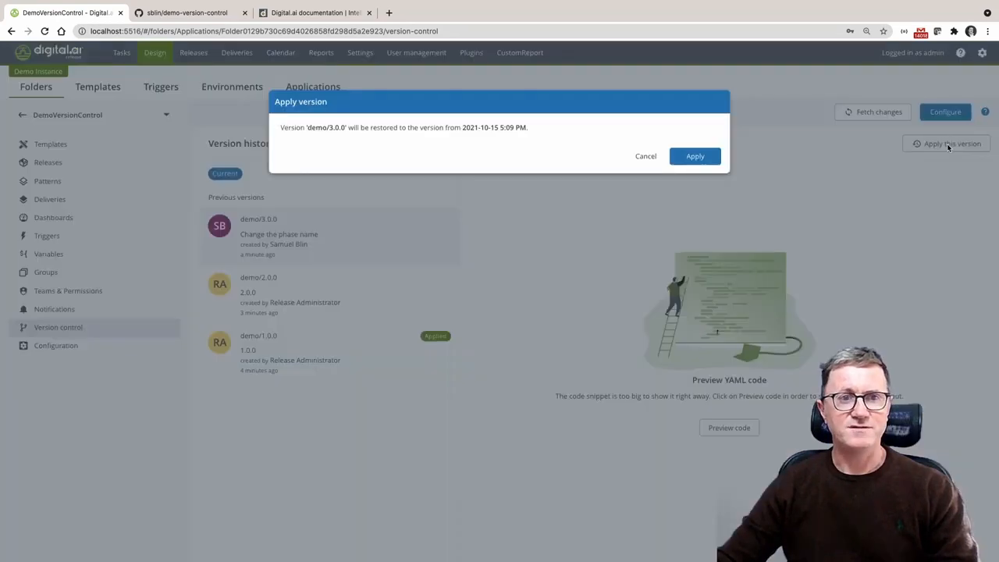
{"action": "left_click", "coordinate": [691, 158]}
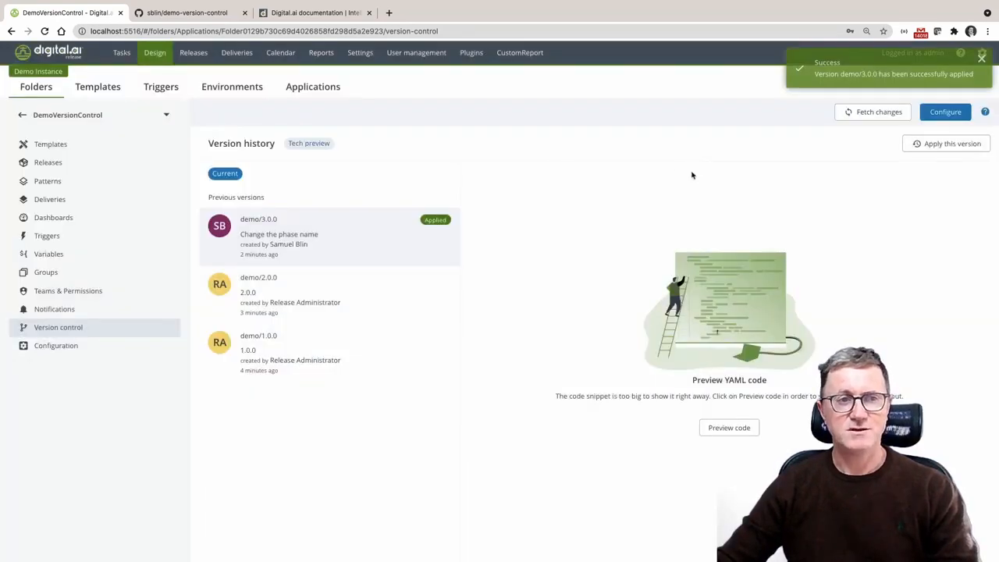
Add a Jenkins Build task titled 'Jenkins' to the New Phase Name phase of MyFirstTemplate in the DemoVersionControl folder
{"action": "left_click", "coordinate": [76, 145]}
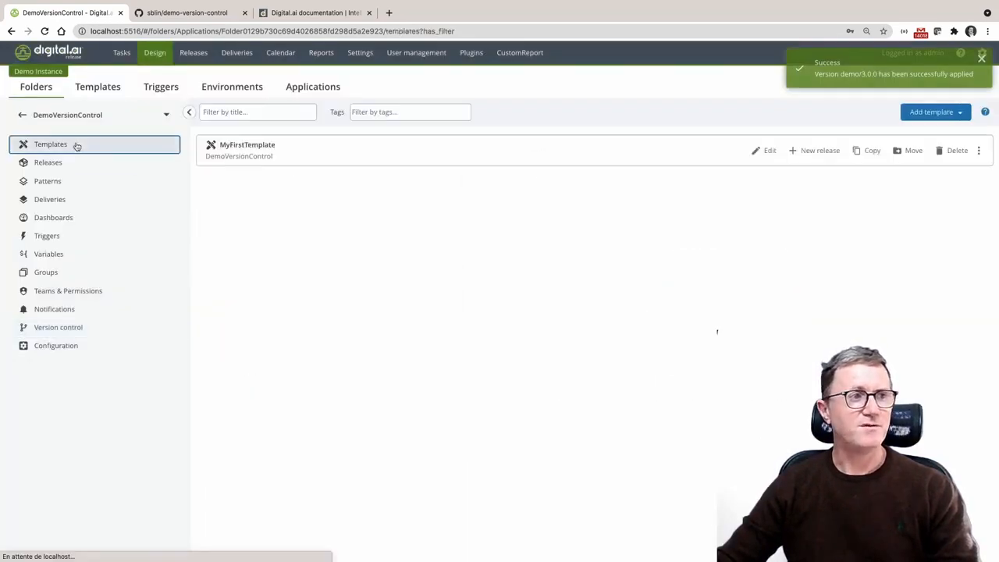
{"action": "left_click", "coordinate": [268, 147]}
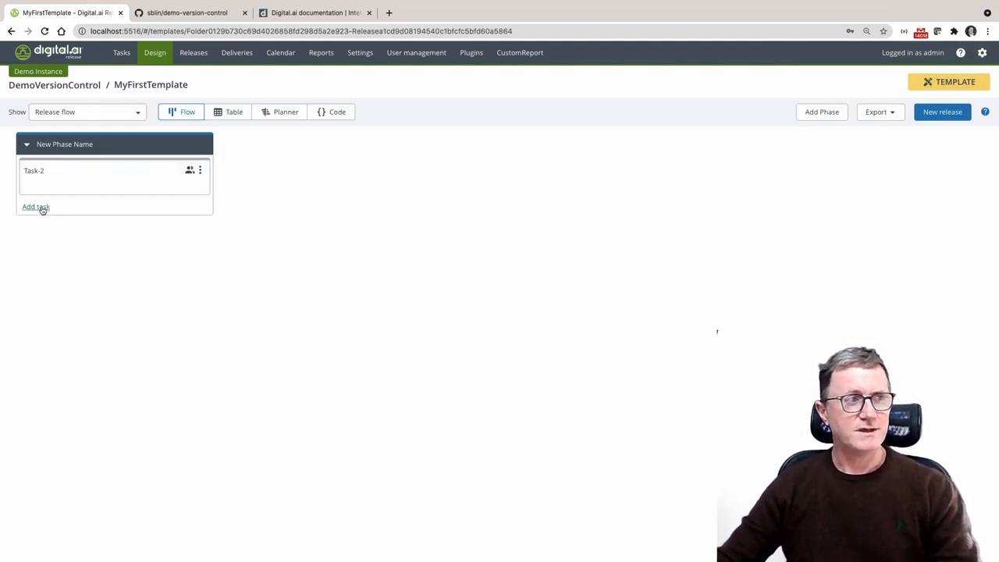
{"action": "left_click", "coordinate": [36, 207]}
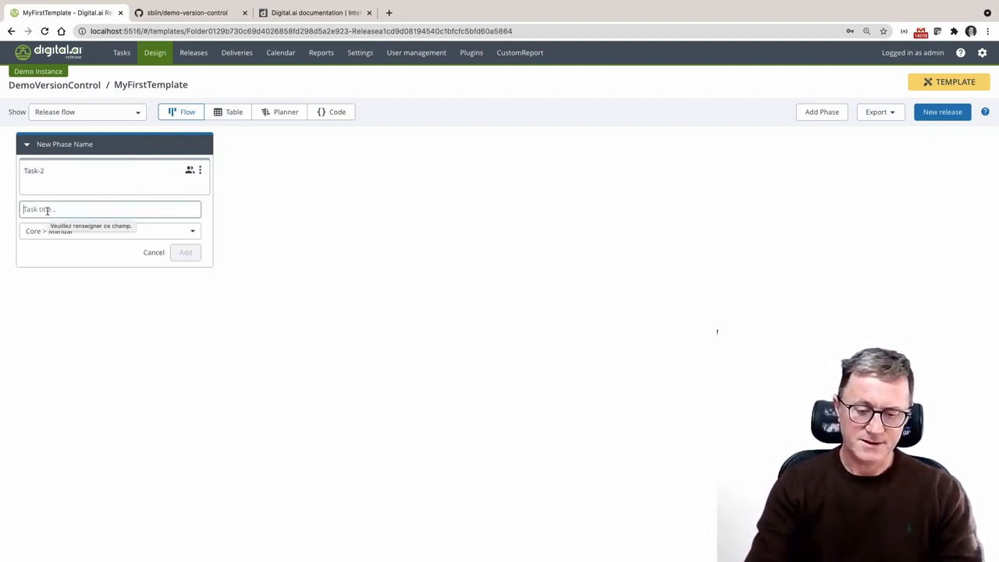
{"action": "type", "text": "I"}
{"action": "type", "text": "enkins"}
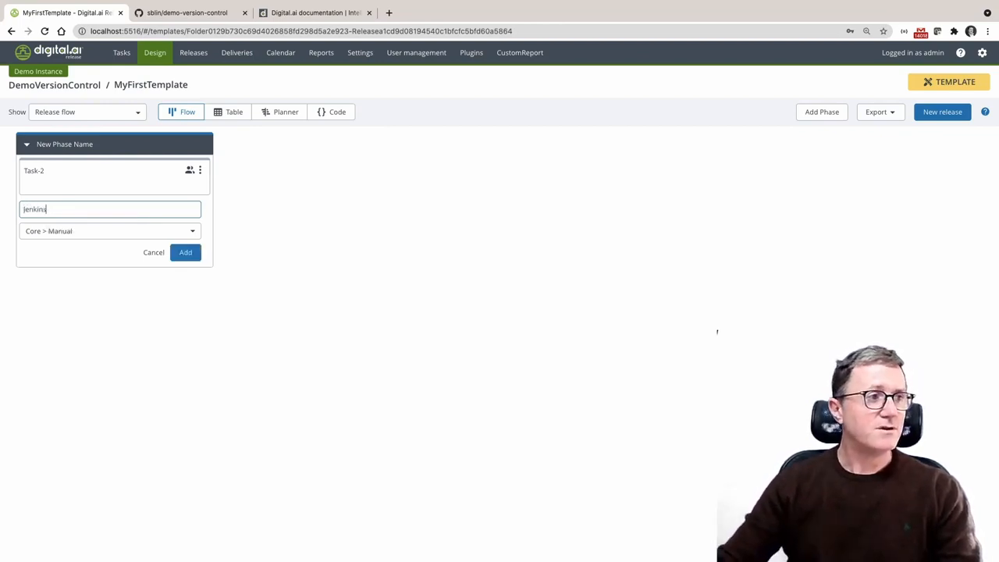
{"action": "left_click", "coordinate": [49, 232]}
{"action": "mouse_move", "coordinate": [63, 316]}
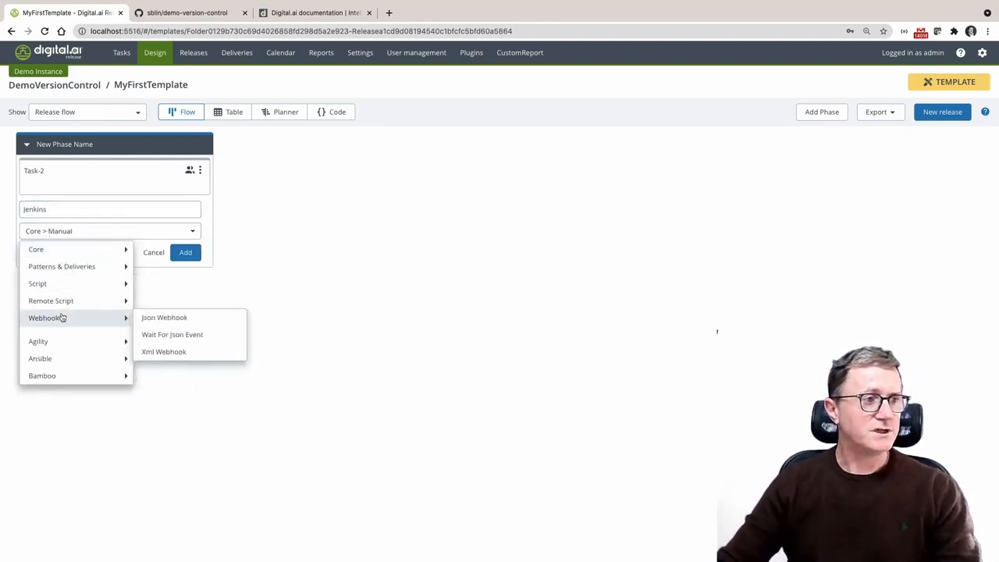
{"action": "scroll", "coordinate": [67, 319], "scroll_direction": "down", "scroll_amount": 10}
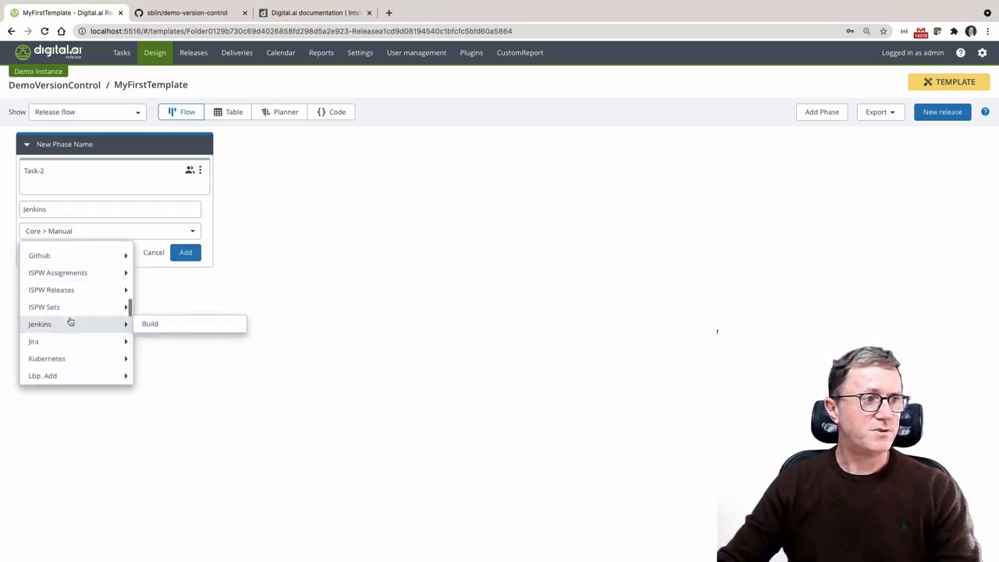
{"action": "left_click", "coordinate": [145, 327]}
{"action": "left_click", "coordinate": [186, 253]}
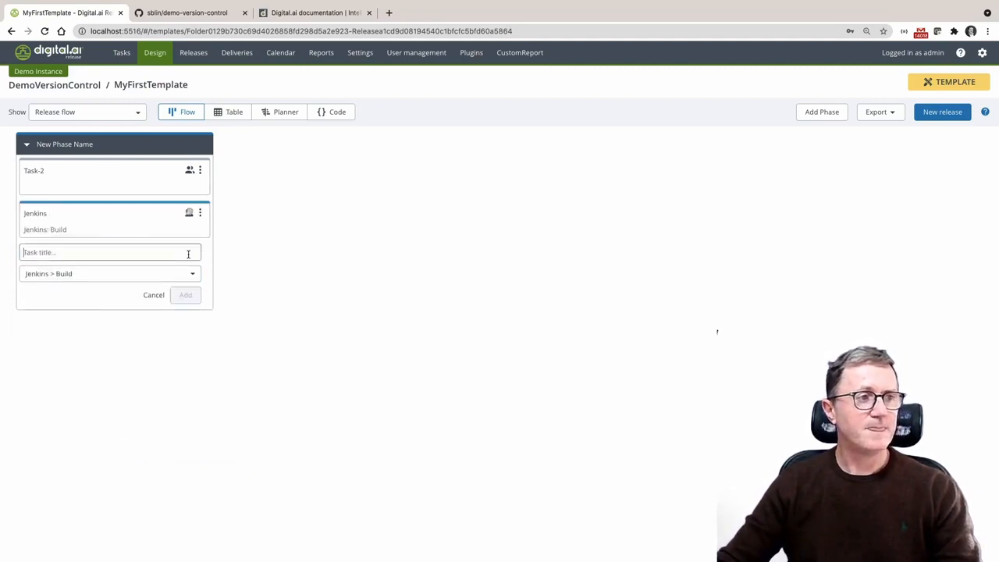
Enter a password in the Jenkins task's input properties and close the task details
{"action": "left_click", "coordinate": [163, 221]}
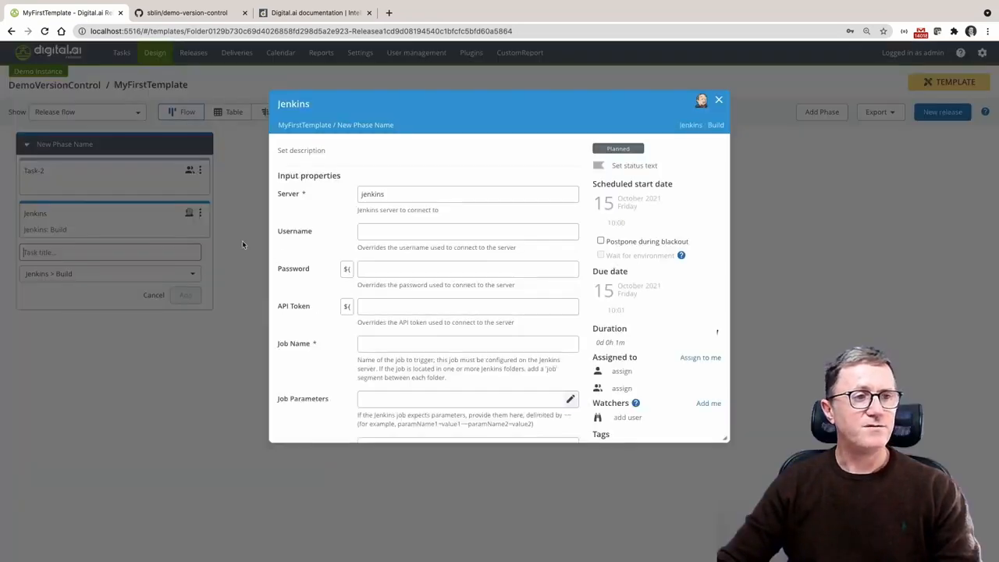
{"action": "left_click", "coordinate": [406, 271]}
{"action": "type", "text": "a••••••••"}
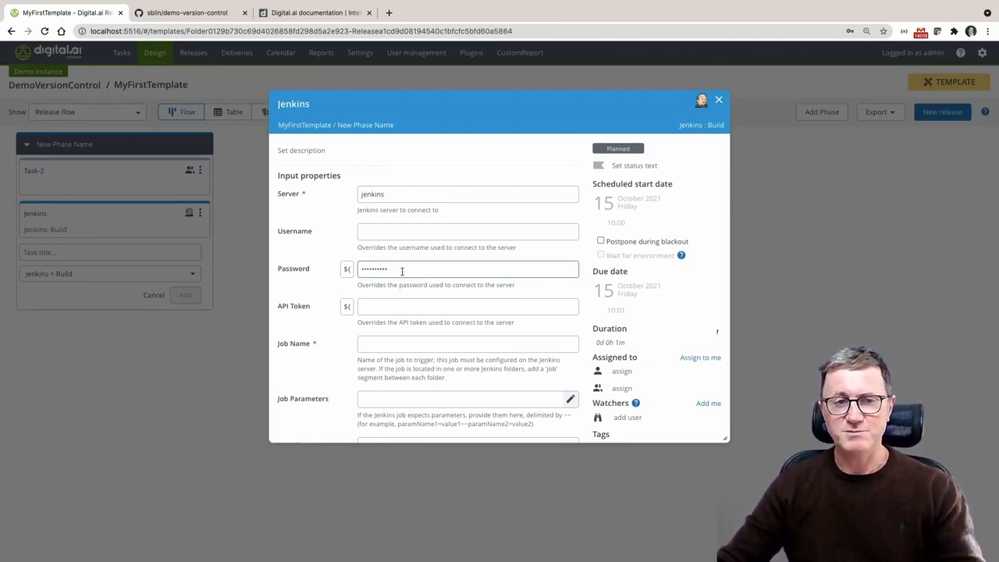
{"action": "left_click", "coordinate": [814, 268]}
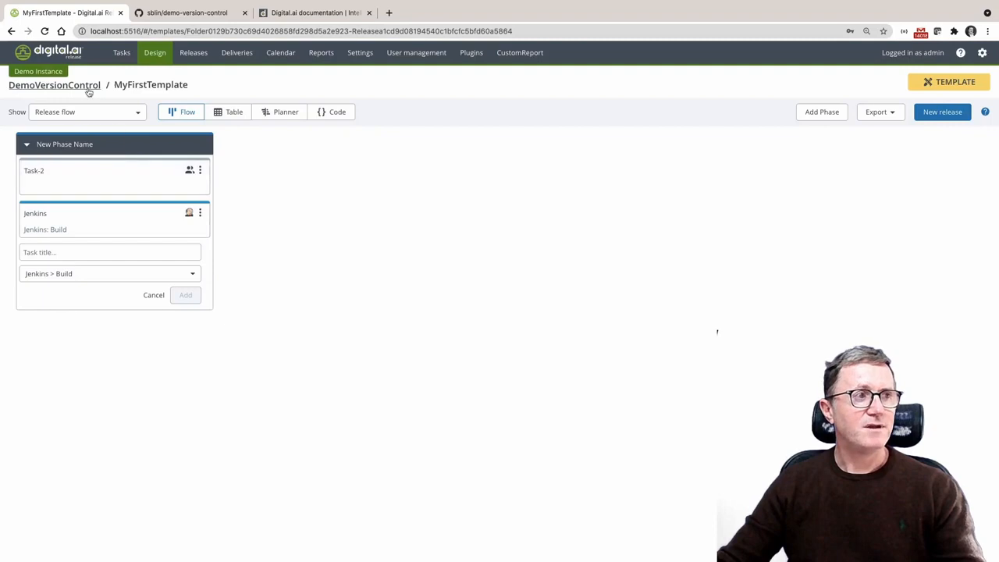
Save the DemoVersionControl folder's current state as new version 4.0.0, dismissing the browser's offer to update the stored password
{"action": "left_click", "coordinate": [88, 88]}
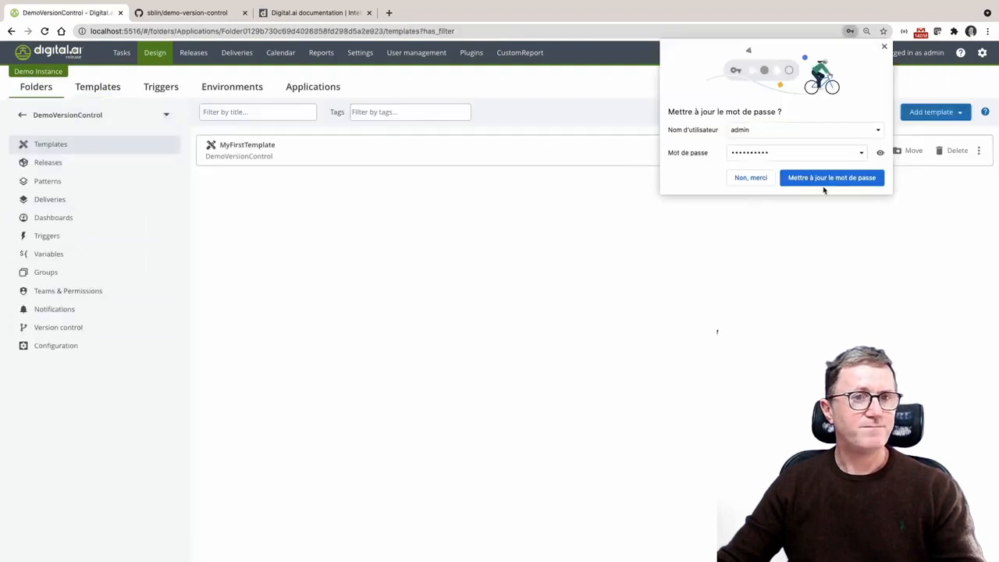
{"action": "left_click", "coordinate": [885, 47]}
{"action": "left_click", "coordinate": [106, 331]}
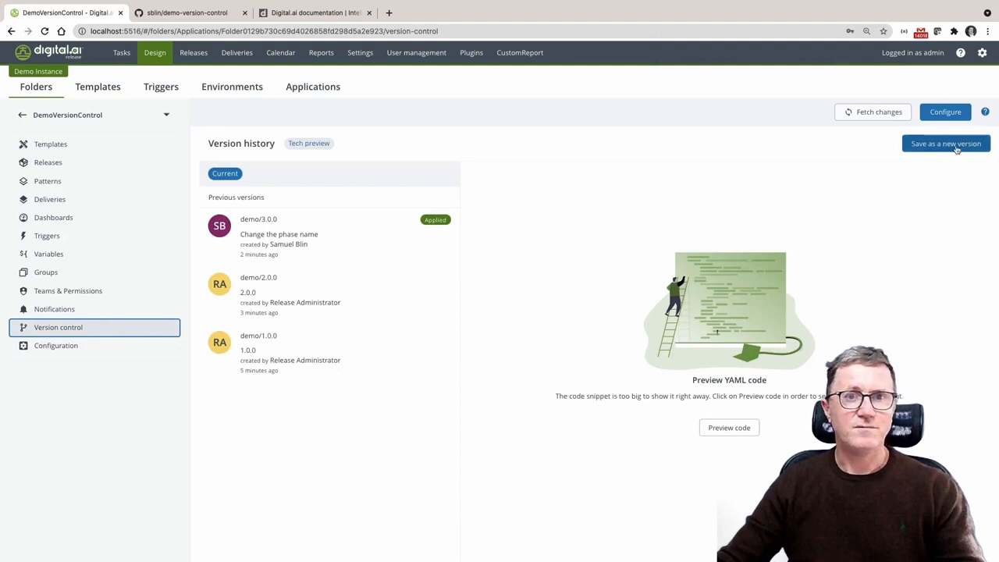
{"action": "left_click", "coordinate": [947, 144]}
{"action": "left_click", "coordinate": [524, 175]}
{"action": "type", "text": "4"}
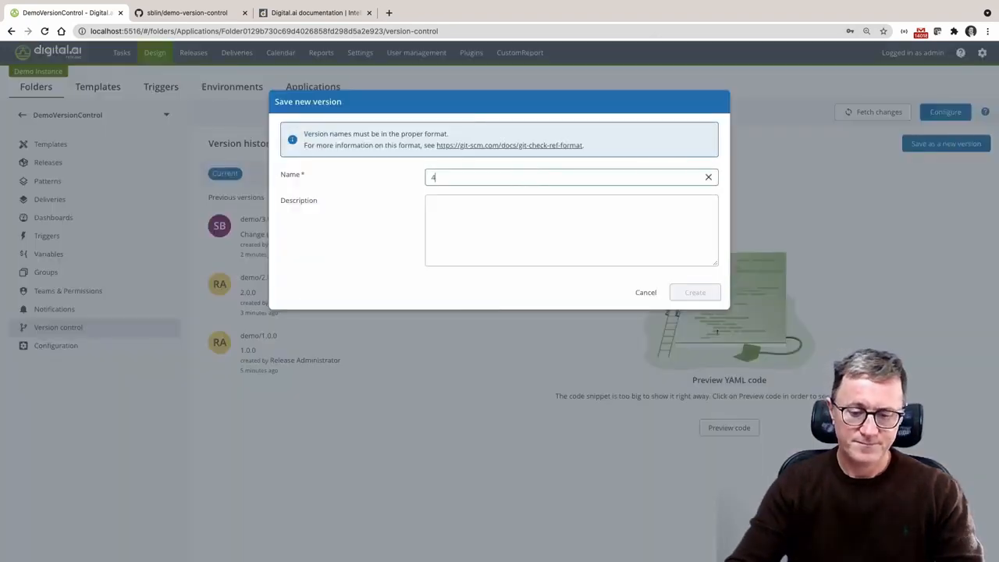
{"action": "type", "text": ".0.0"}
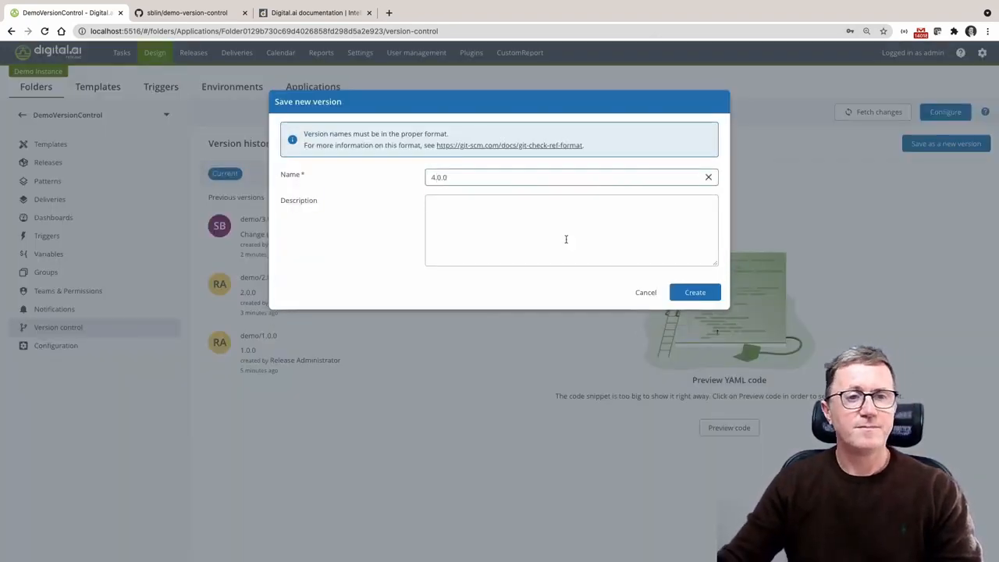
{"action": "left_click", "coordinate": [700, 294]}
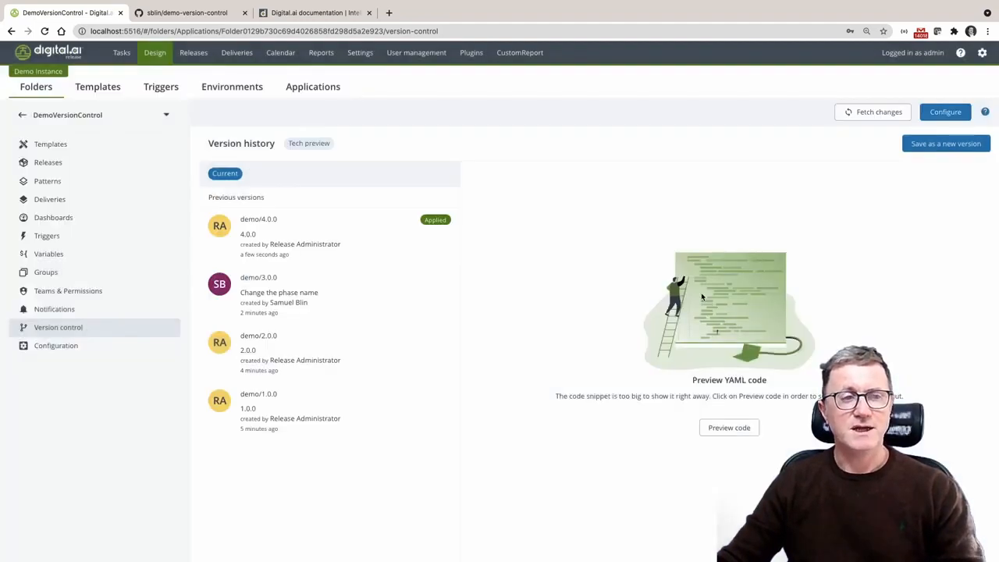
Reload the demo-version-control repository on GitHub and examine how Releasefile.yaml in DemoVersionControl stores the Jenkins task's password
{"action": "left_click", "coordinate": [162, 9]}
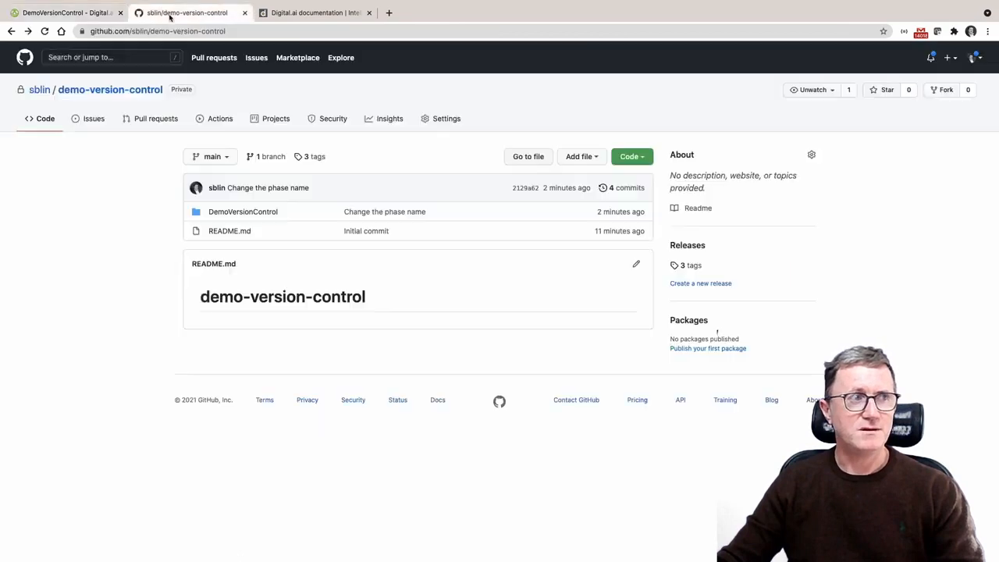
{"action": "left_click", "coordinate": [45, 32]}
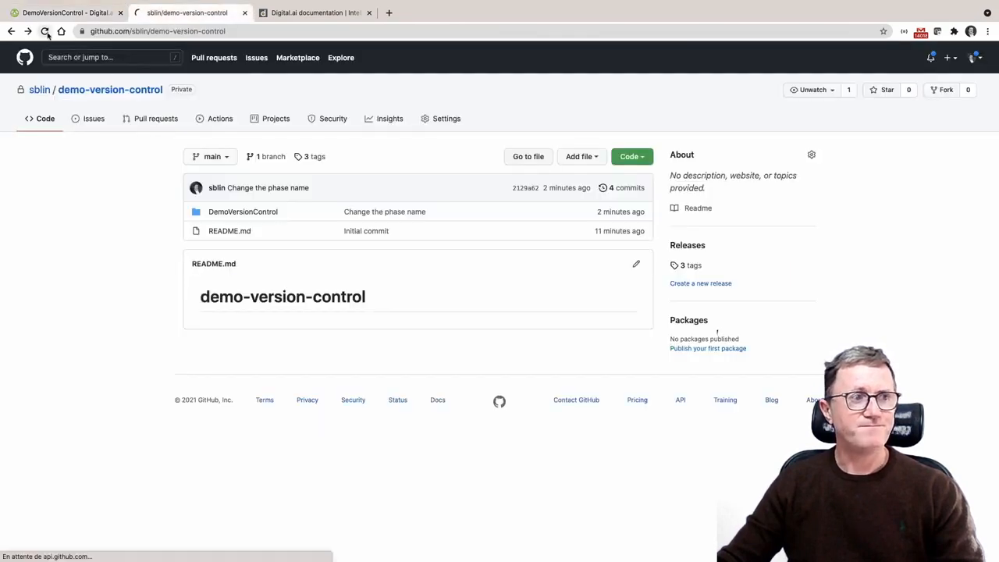
{"action": "left_click", "coordinate": [260, 215]}
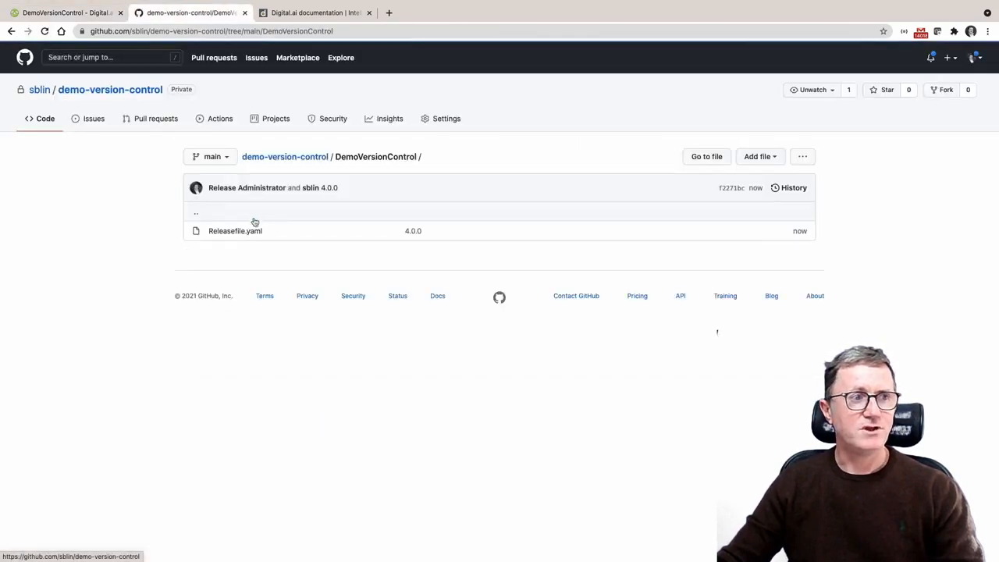
{"action": "left_click", "coordinate": [245, 232]}
{"action": "scroll", "coordinate": [506, 389], "scroll_direction": "down", "scroll_amount": 5}
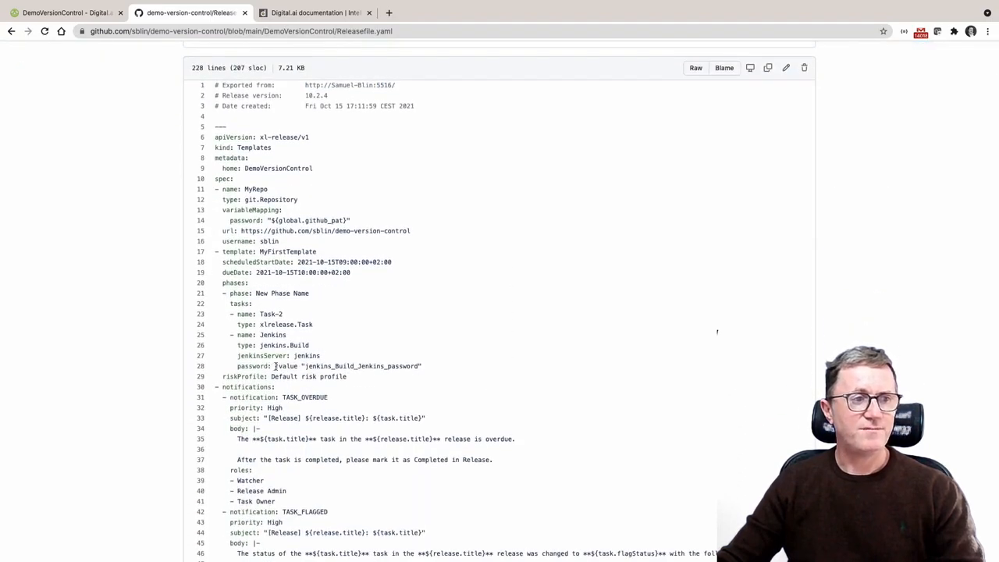
{"action": "left_click_drag", "start_coordinate": [275, 366], "coordinate": [424, 368]}
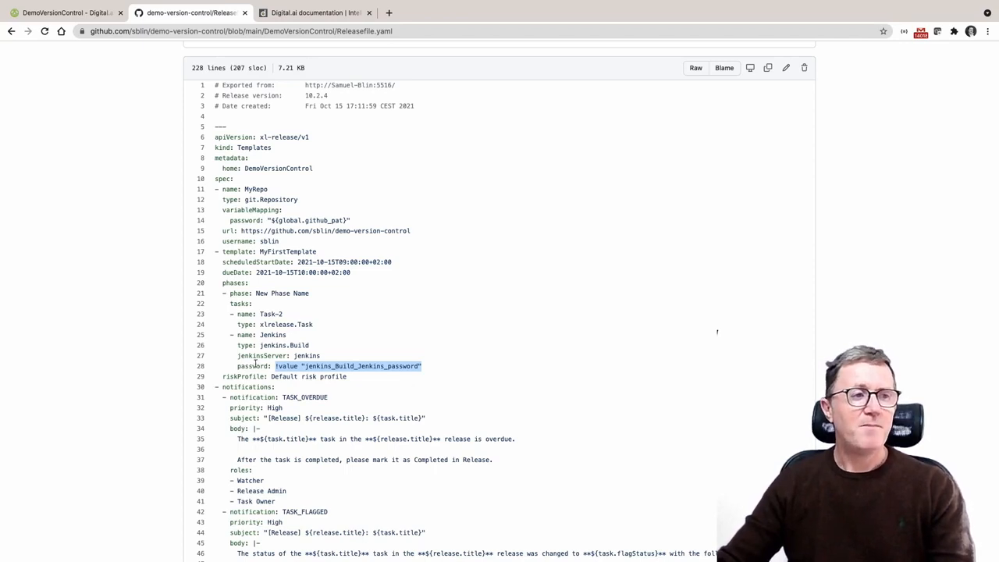
{"action": "left_click_drag", "start_coordinate": [276, 367], "coordinate": [423, 368]}
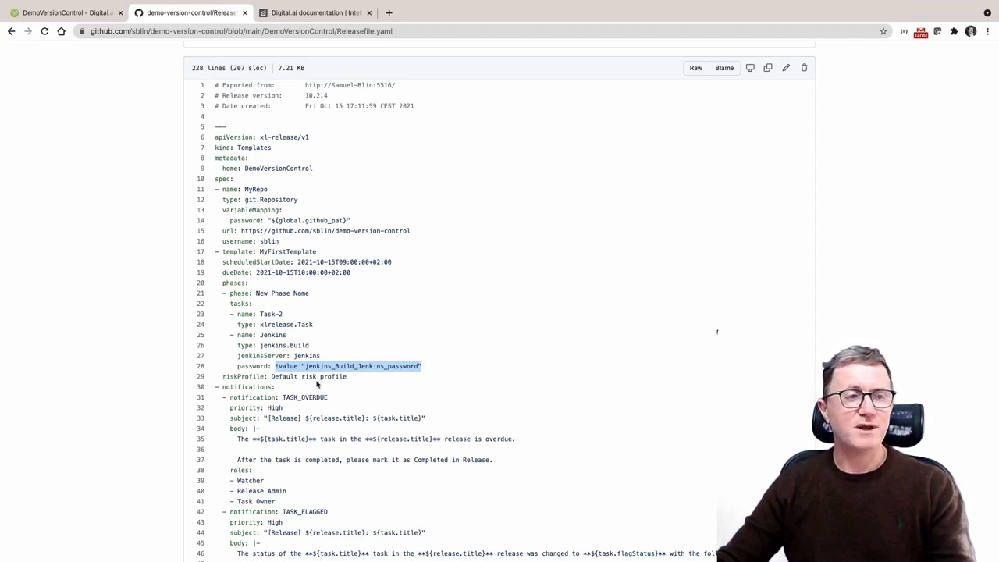
{"action": "left_click", "coordinate": [274, 375]}
{"action": "left_click_drag", "start_coordinate": [274, 366], "coordinate": [302, 367]}
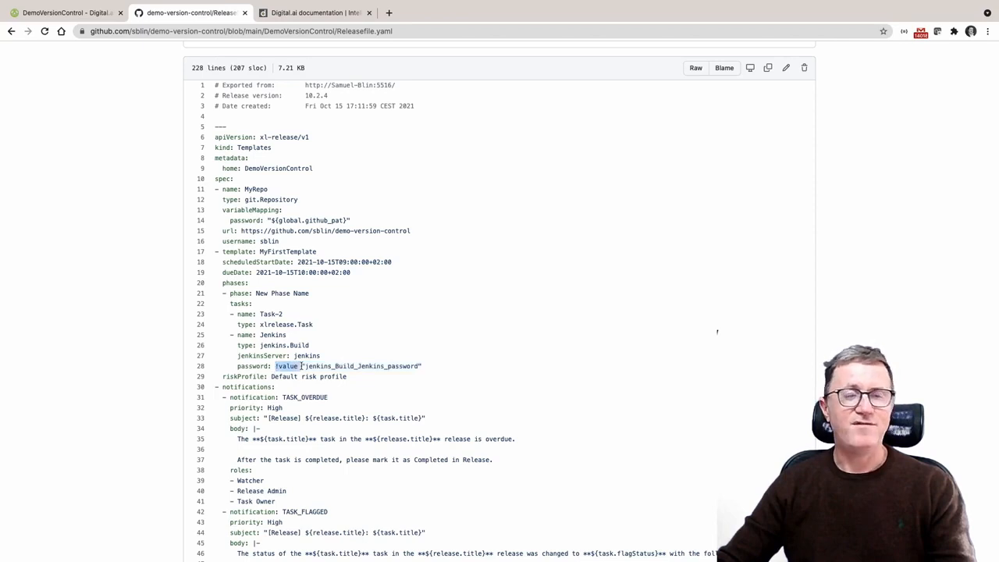
{"action": "scroll", "coordinate": [301, 366], "scroll_direction": "up", "scroll_amount": 3}
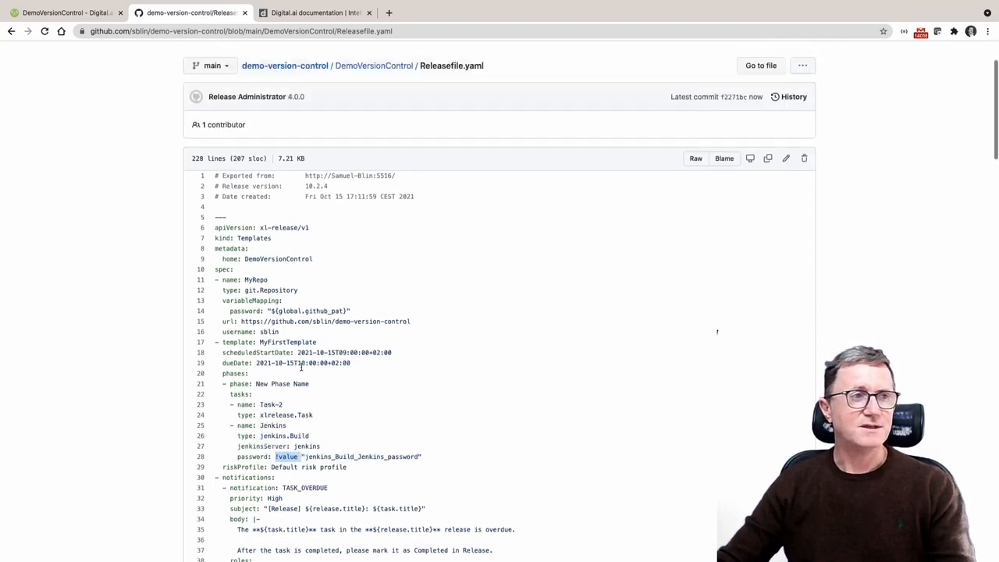
Back in Digital.ai Release, apply version demo/3.0.0 to the DemoVersionControl folder
{"action": "left_click", "coordinate": [68, 13]}
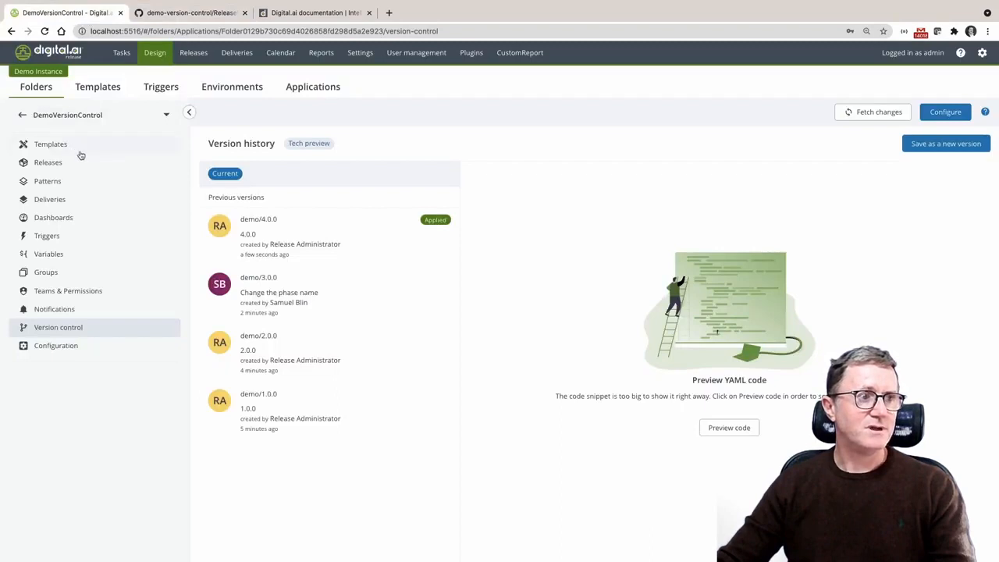
{"action": "left_click", "coordinate": [314, 293]}
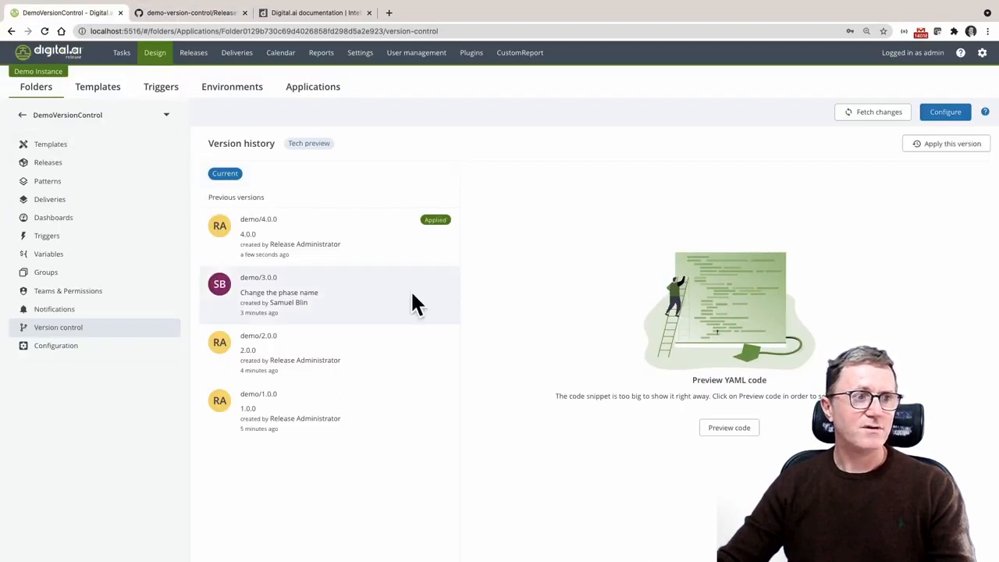
{"action": "left_click", "coordinate": [949, 145]}
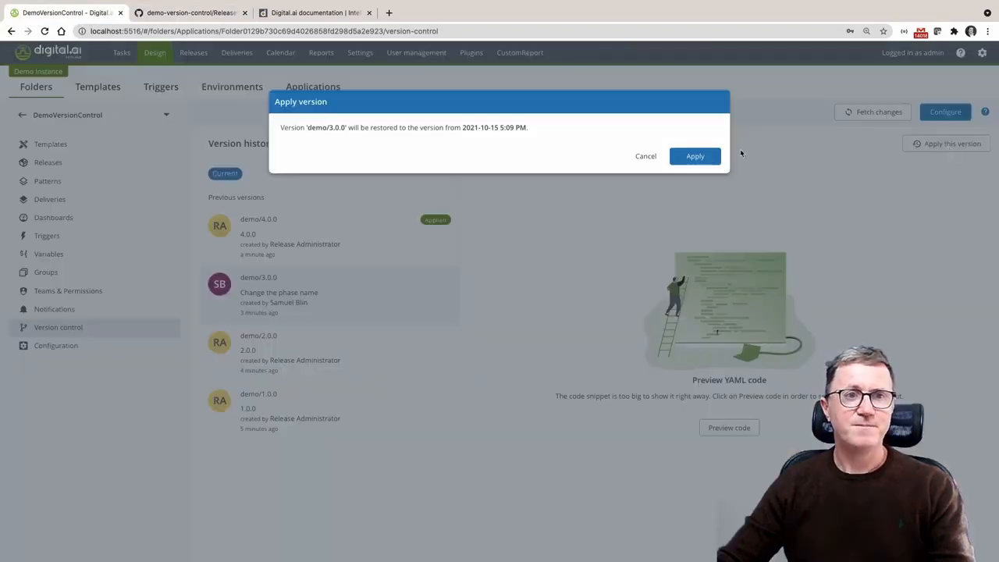
{"action": "left_click", "coordinate": [708, 160]}
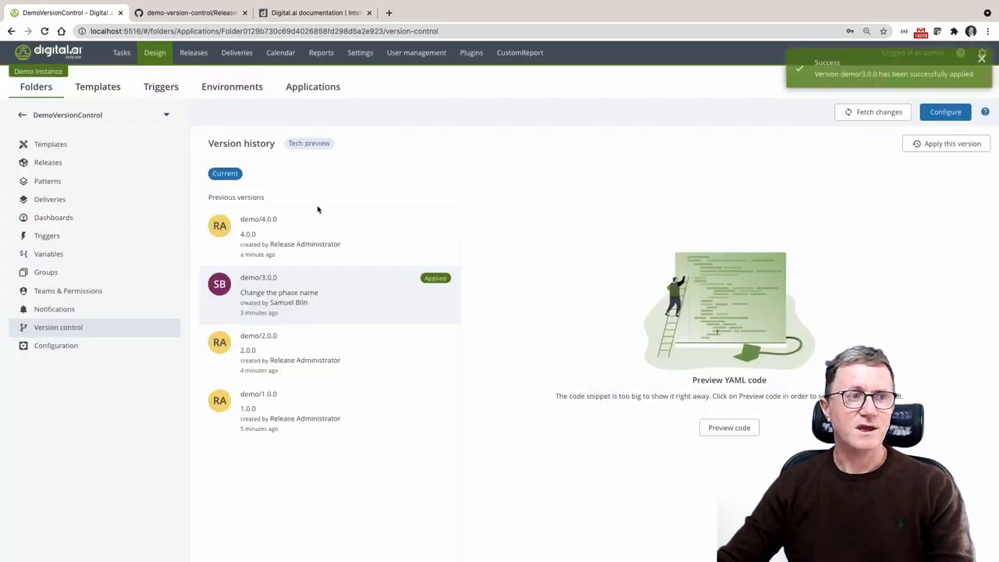
Try to apply version demo/4.0.0 to the DemoVersionControl folder and dismiss the notification
{"action": "left_click", "coordinate": [339, 239]}
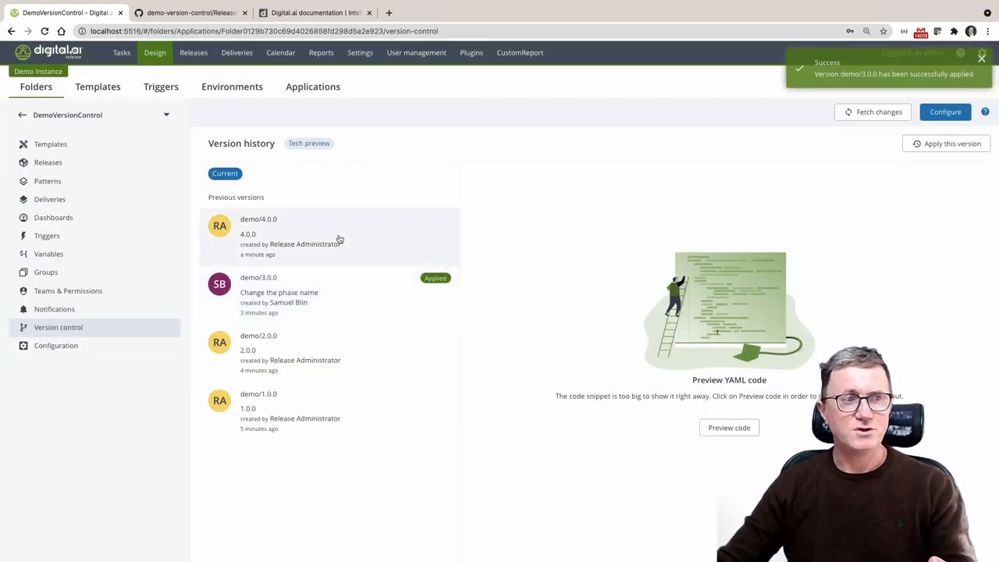
{"action": "left_click", "coordinate": [942, 145]}
{"action": "left_click", "coordinate": [689, 158]}
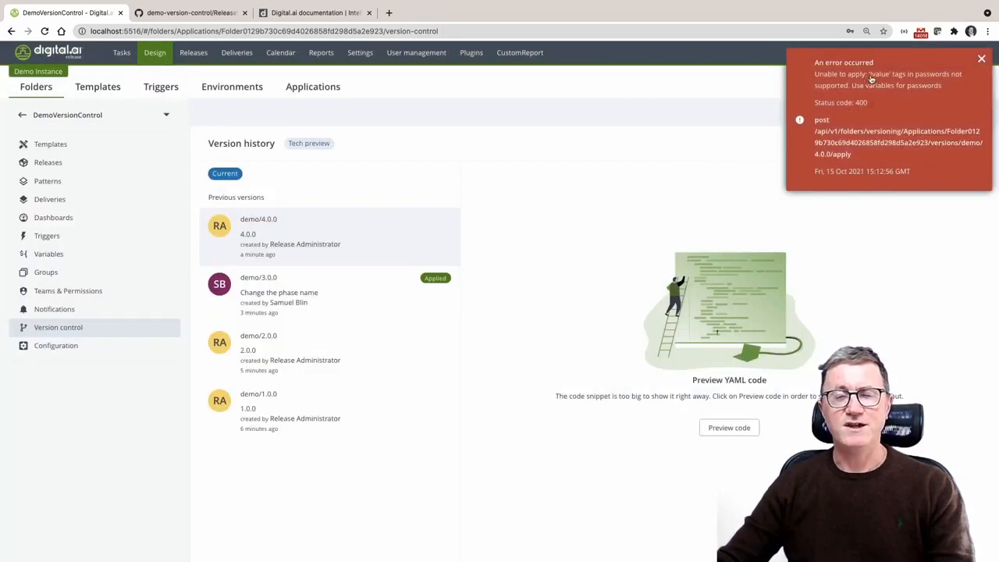
{"action": "left_click", "coordinate": [982, 59]}
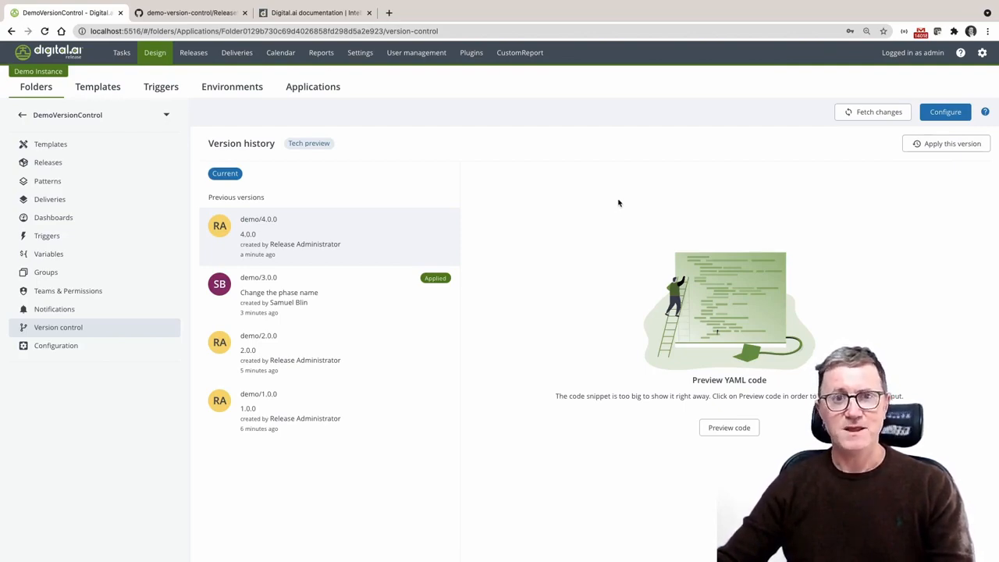
Switch to the Digital.ai documentation page on GitOps-enabled version control
{"action": "left_click", "coordinate": [316, 14]}
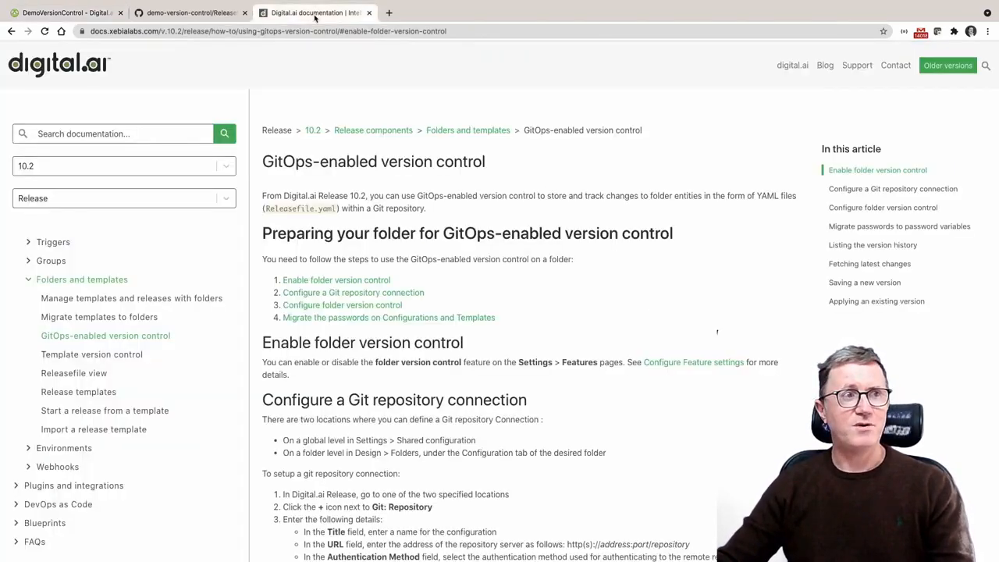